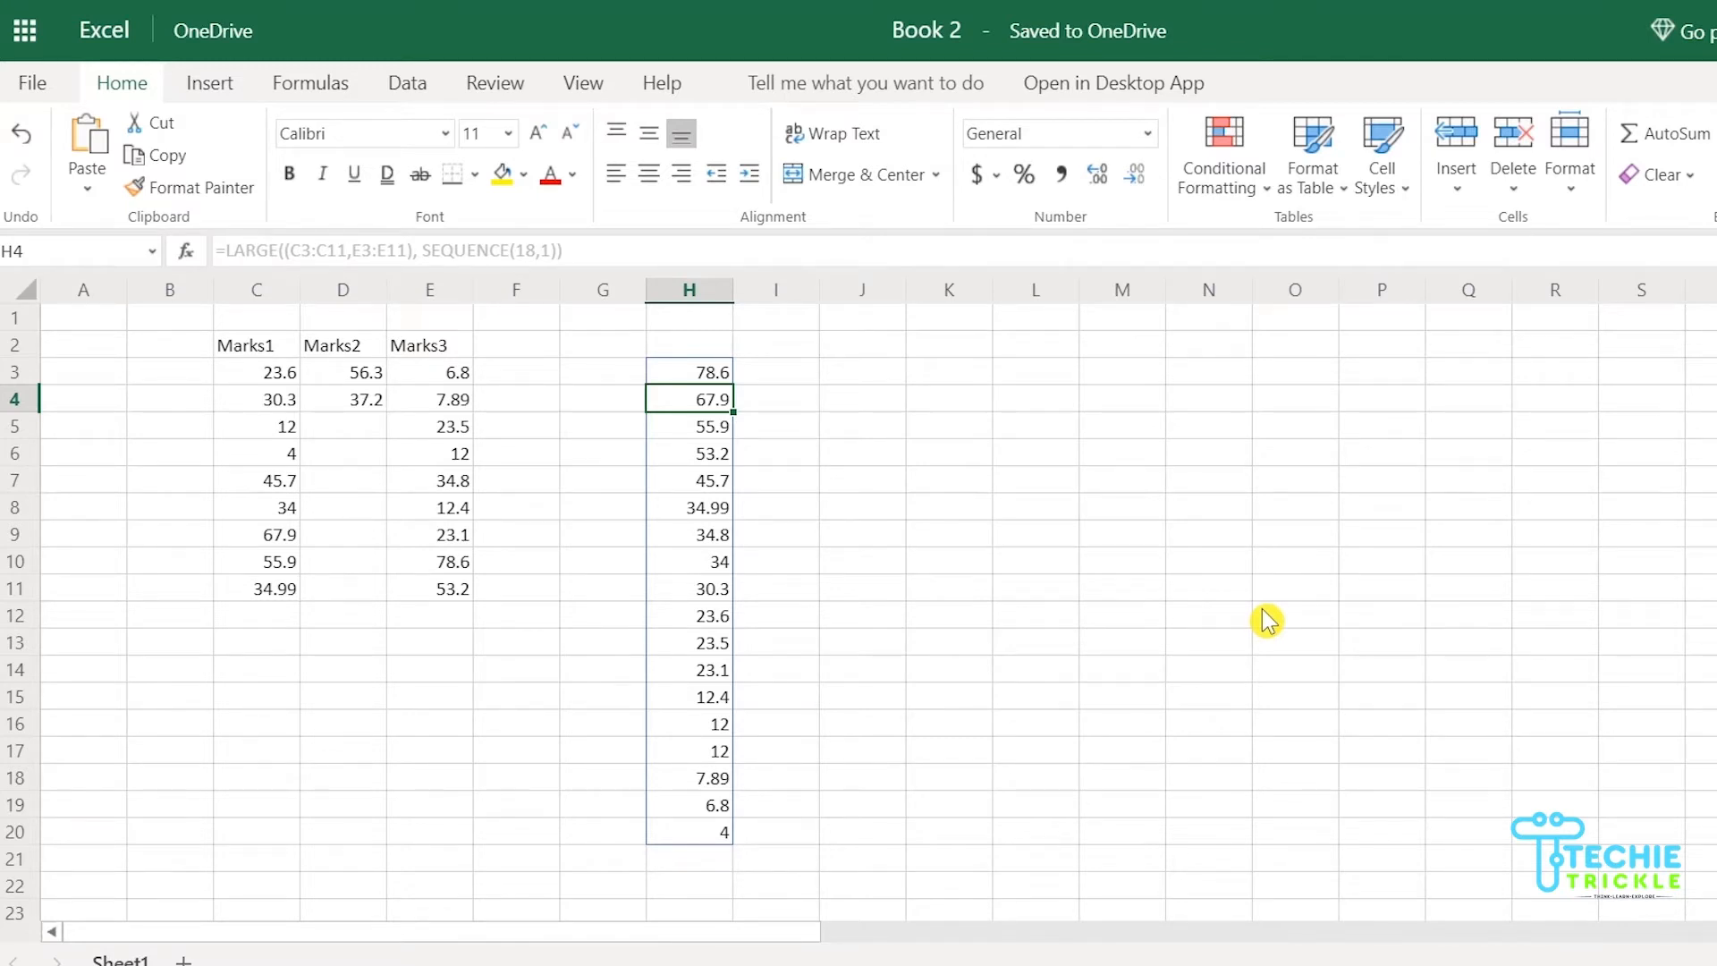
Replace the formula in H3 with an unfinished LARGE formula that references the ranges C3:C11, D3:D4 and E3:E11
{"action": "key", "text": "Up"}
{"action": "key", "text": "Delete"}
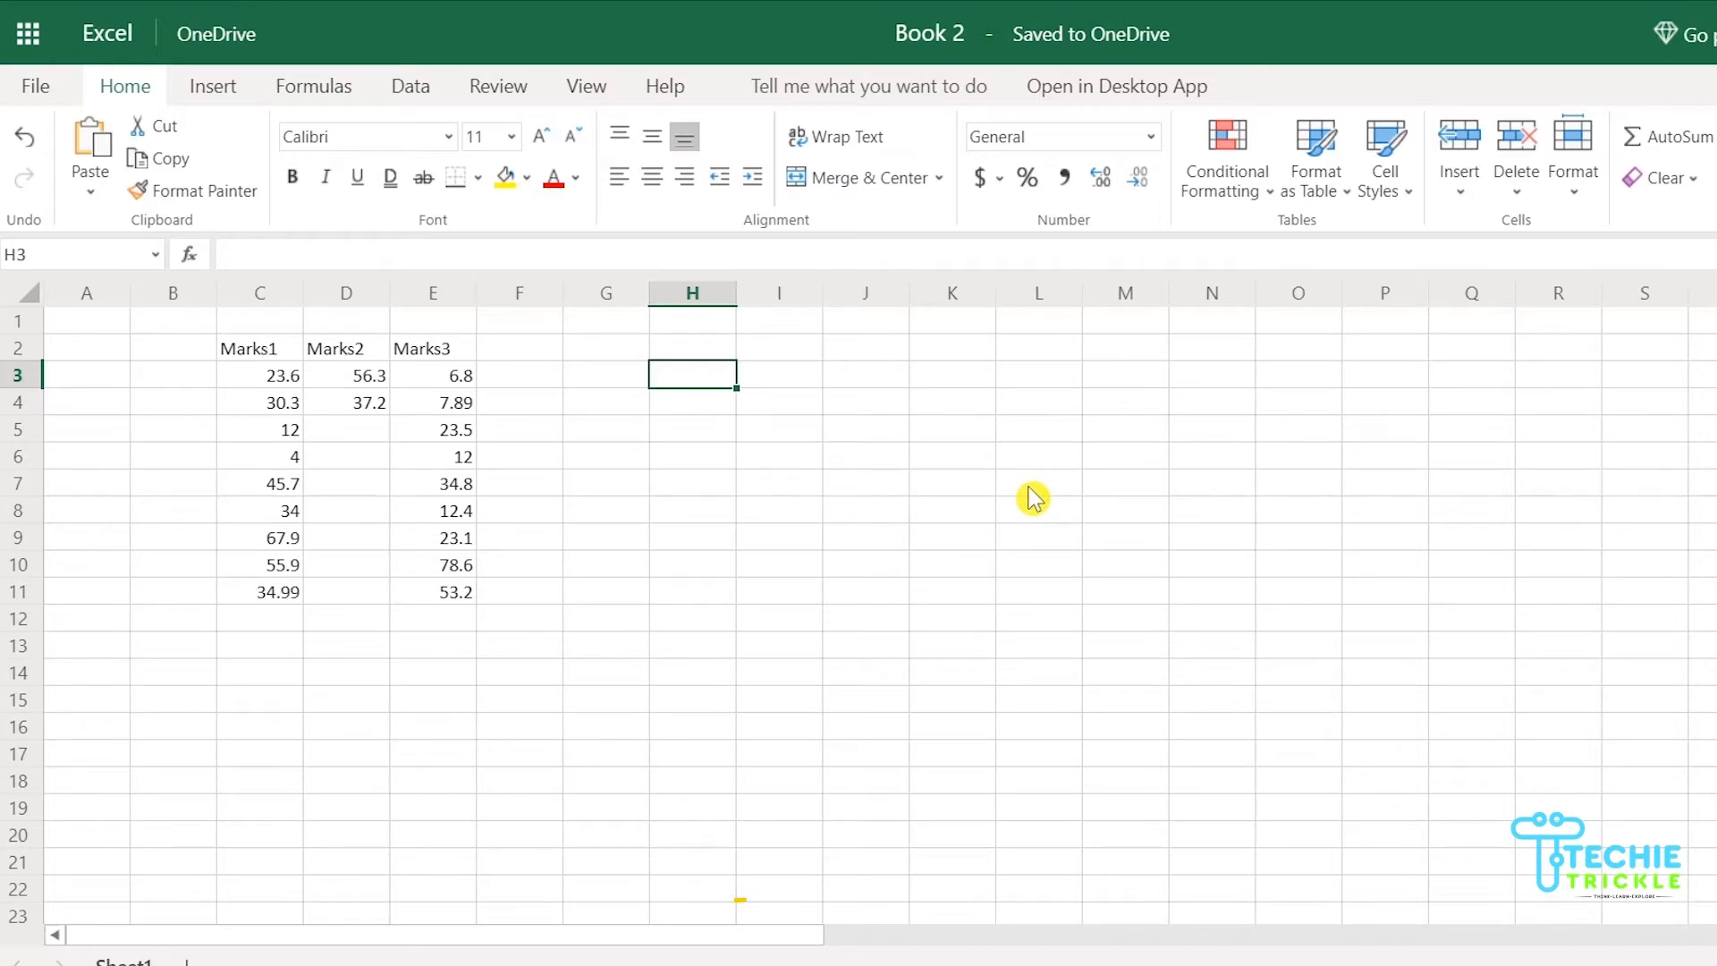
{"action": "type", "text": "="}
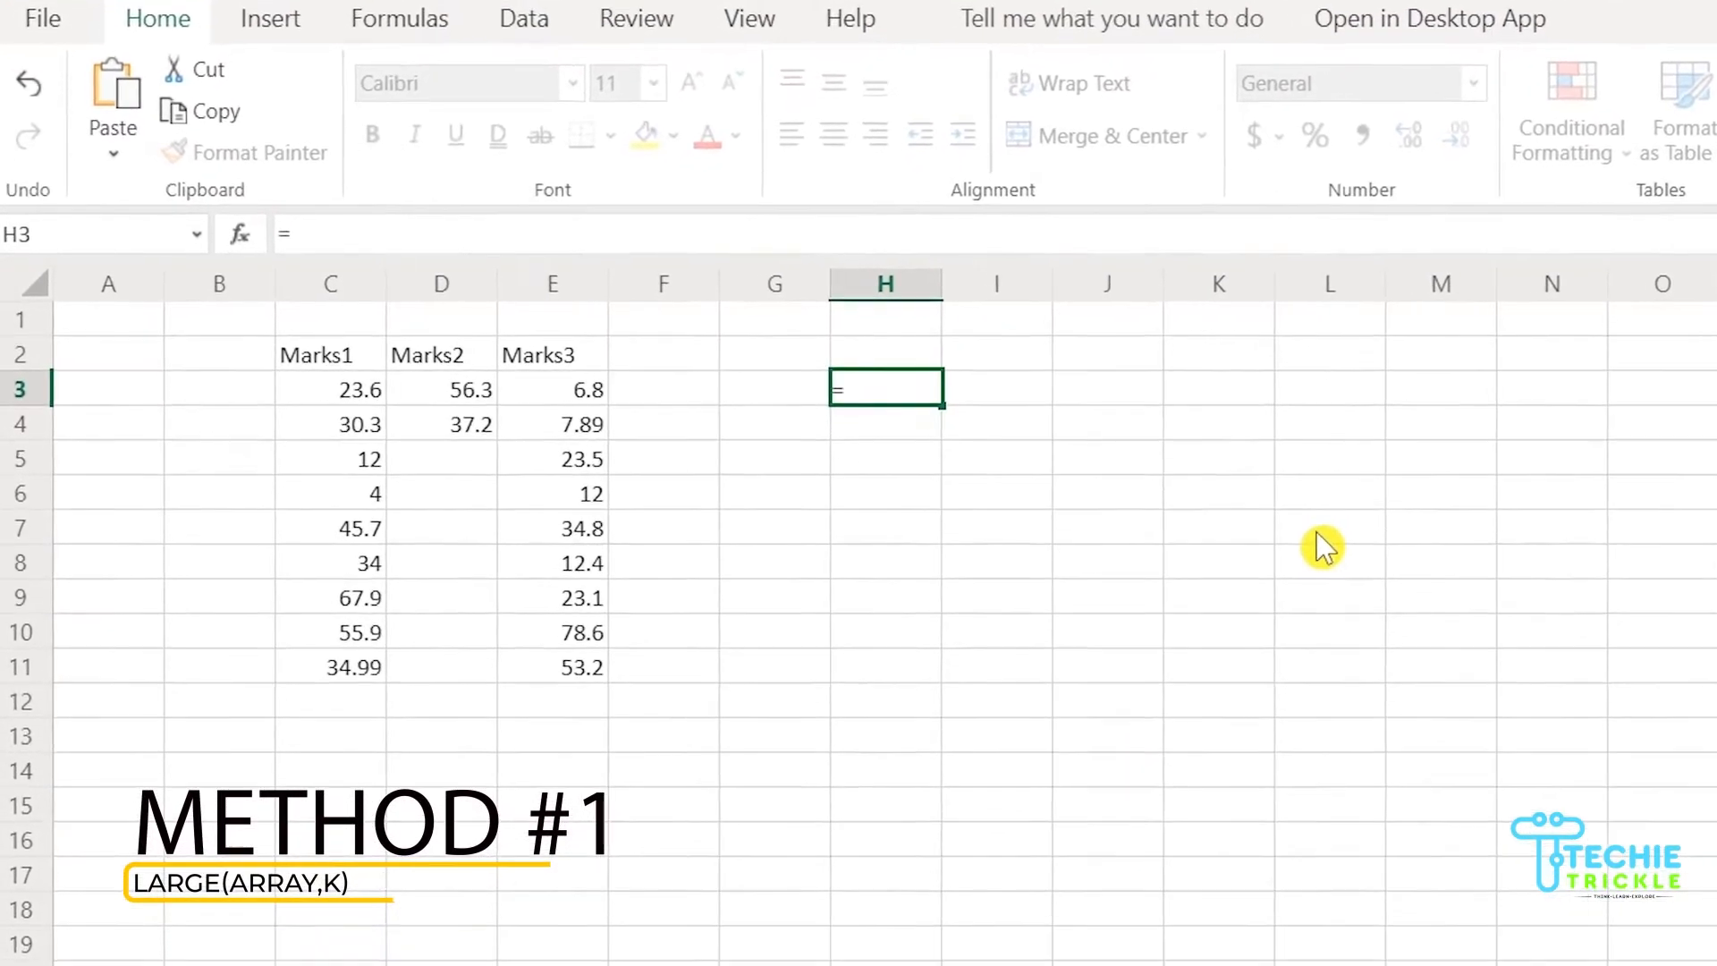
{"action": "type", "text": "L"}
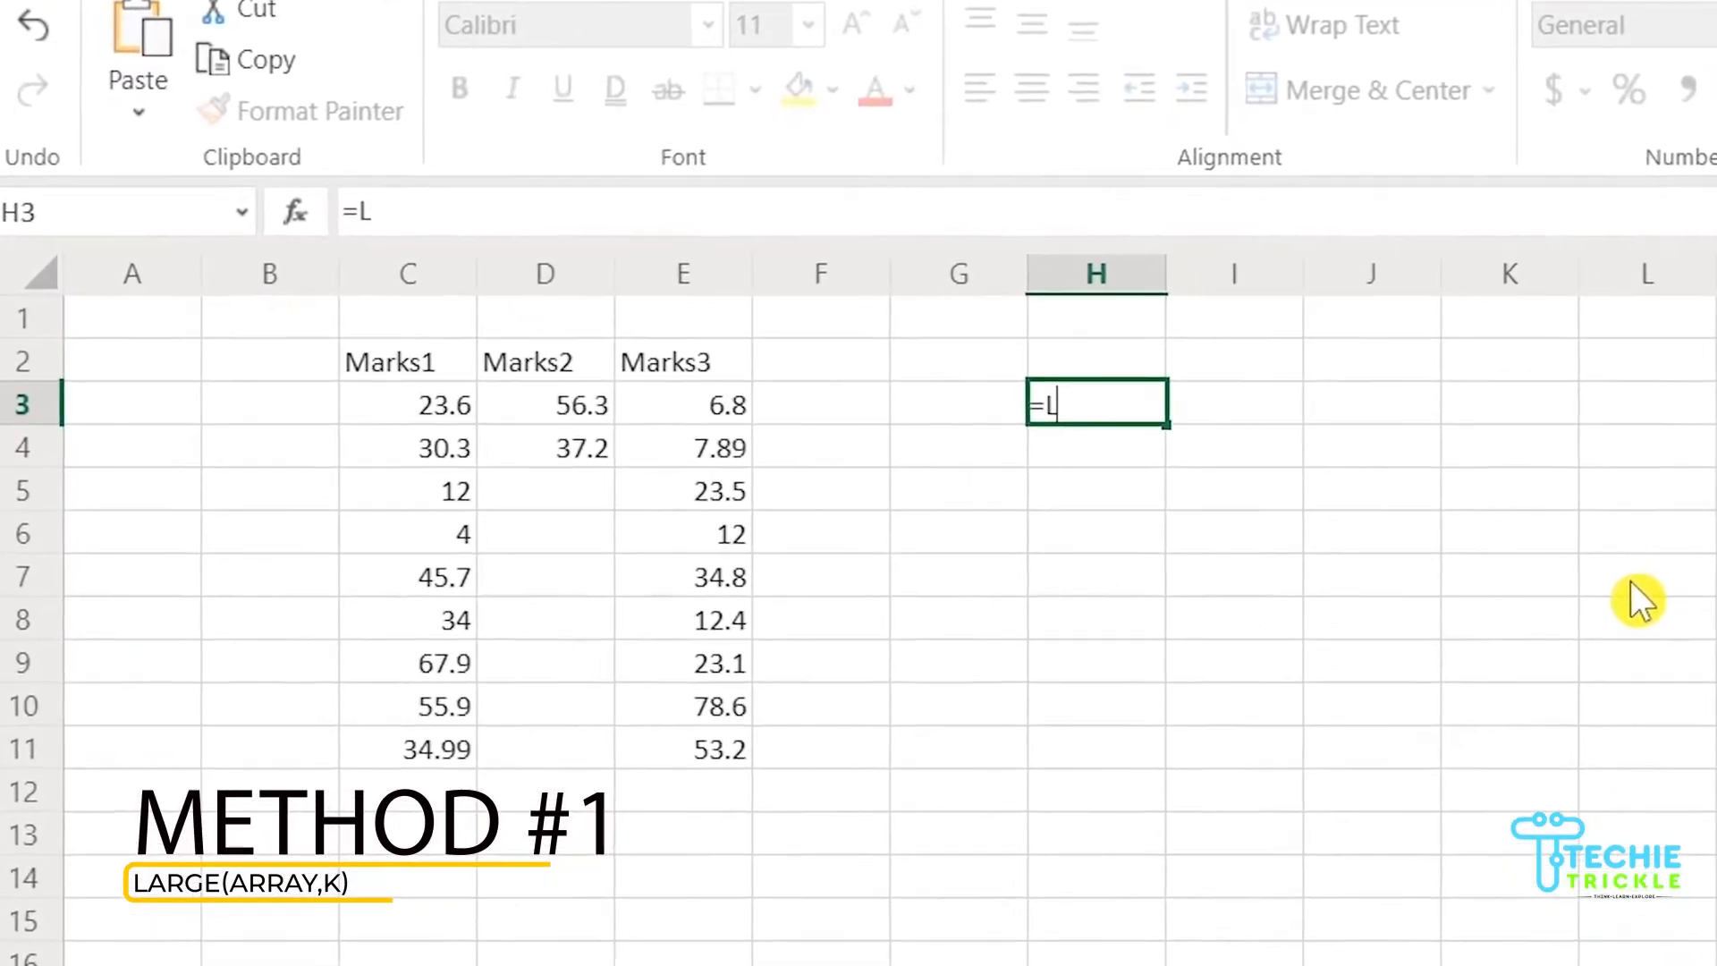
{"action": "type", "text": "ARGE"}
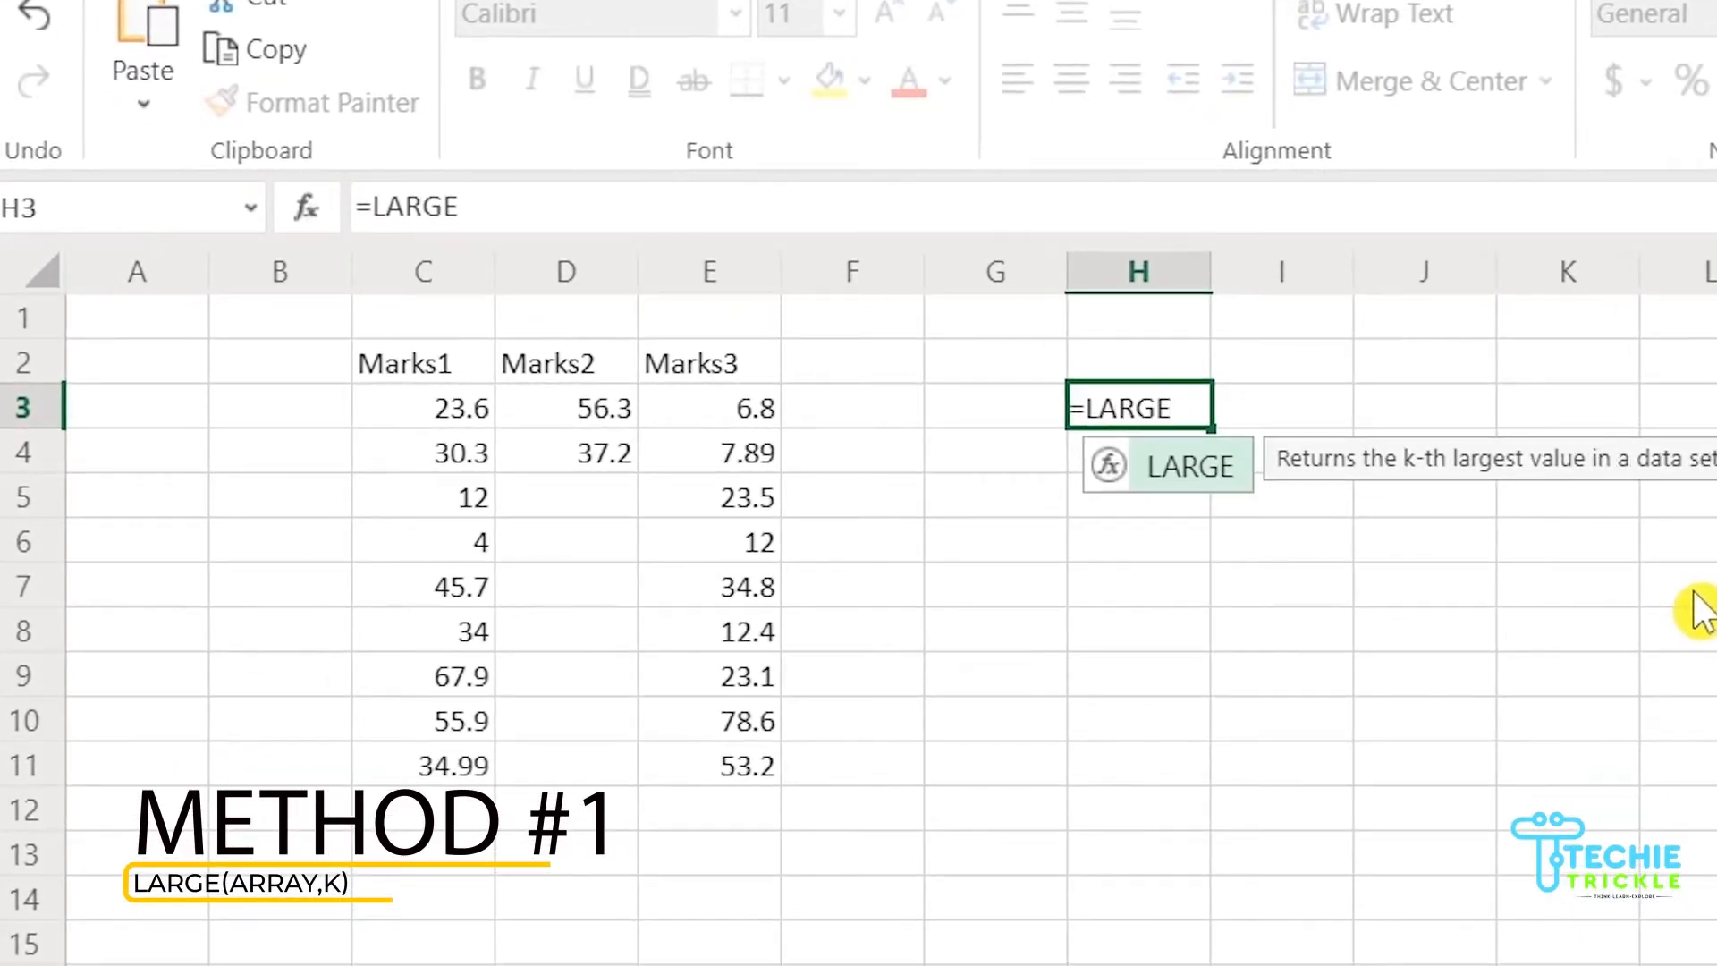
{"action": "type", "text": "("}
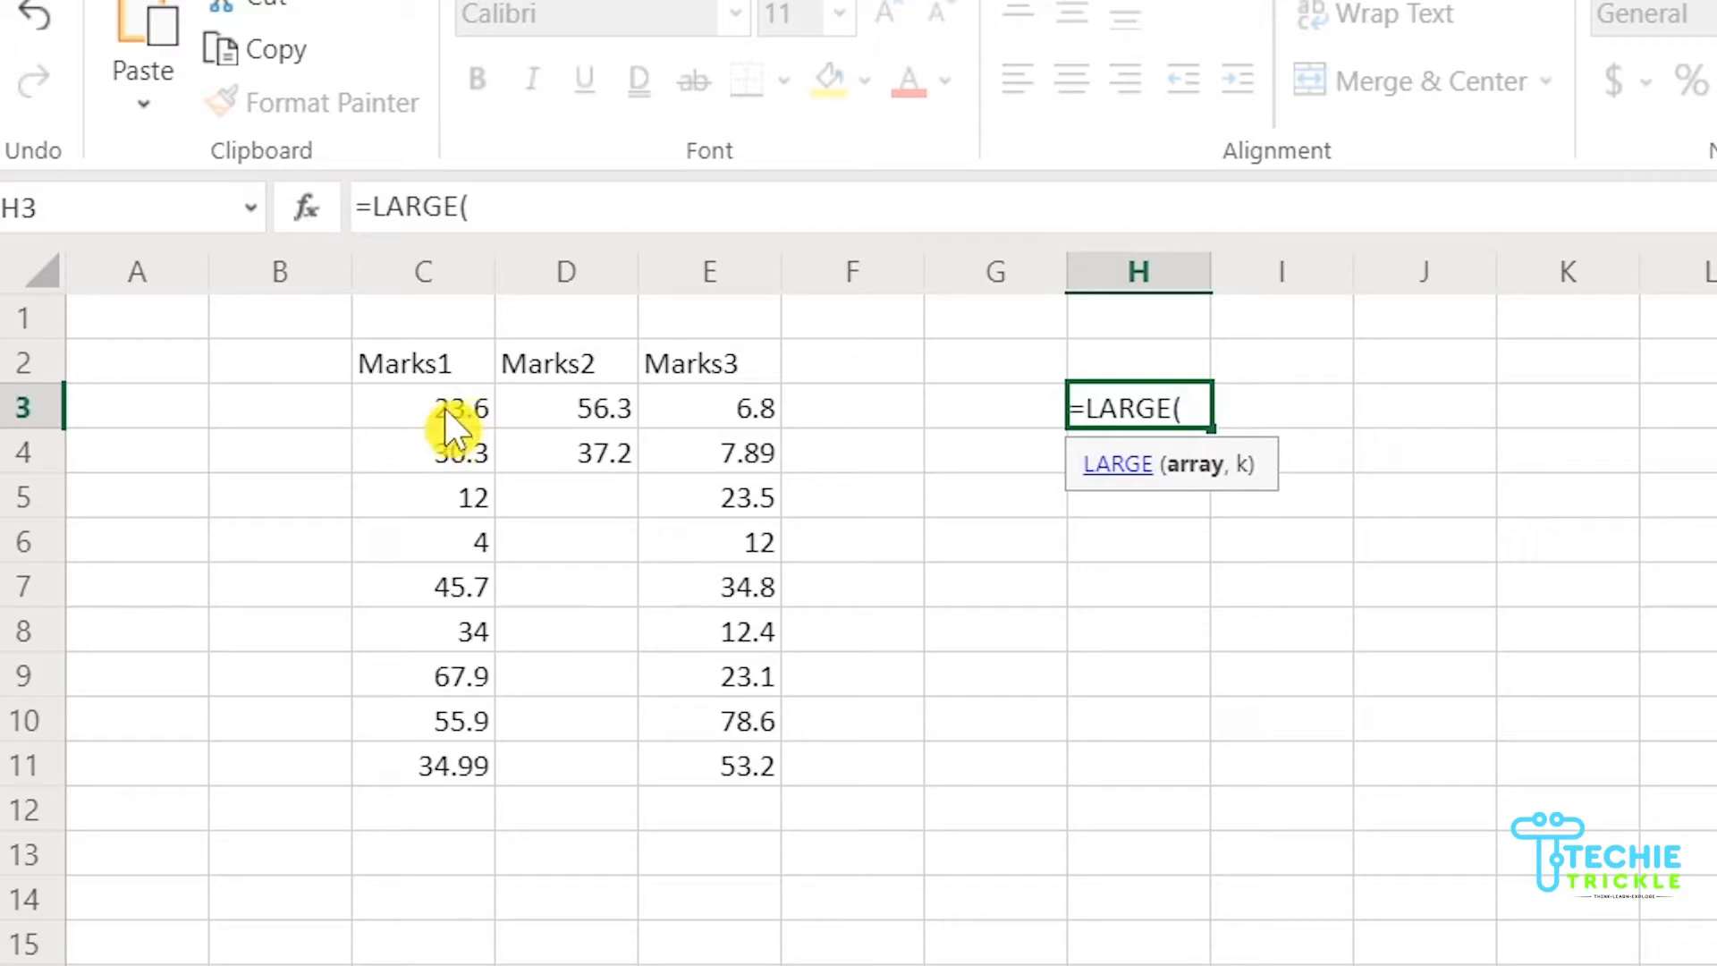
{"action": "left_click_drag", "start_coordinate": [444, 408], "coordinate": [421, 770]}
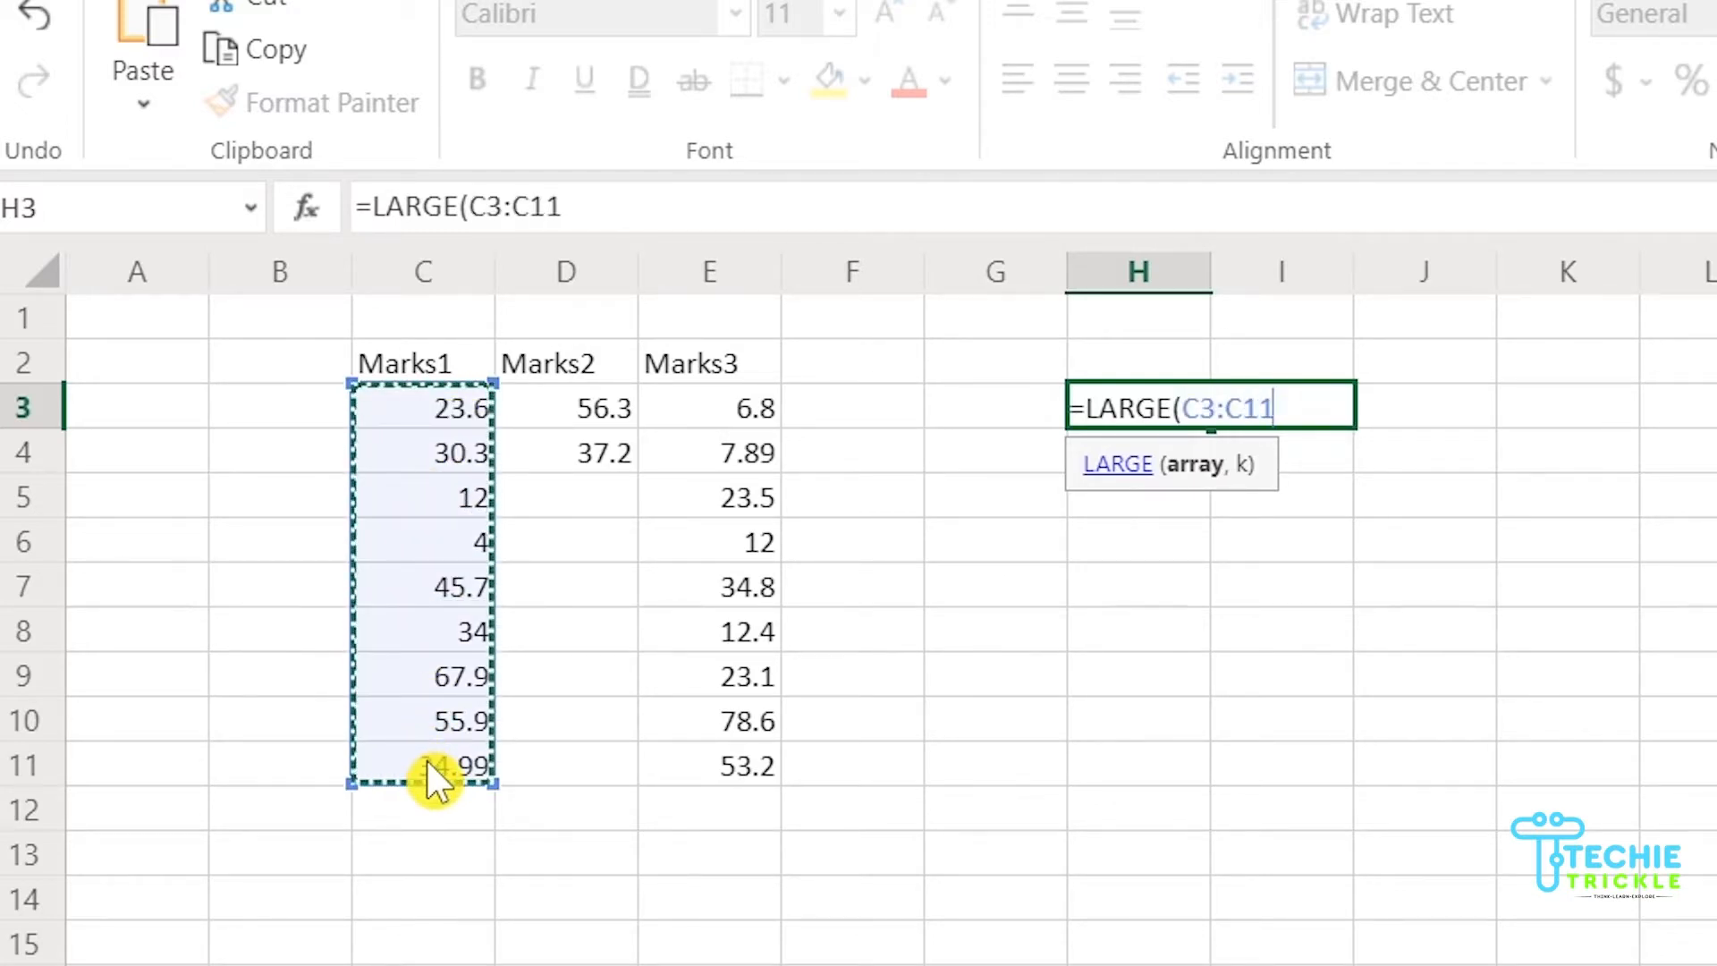
{"action": "type", "text": ","}
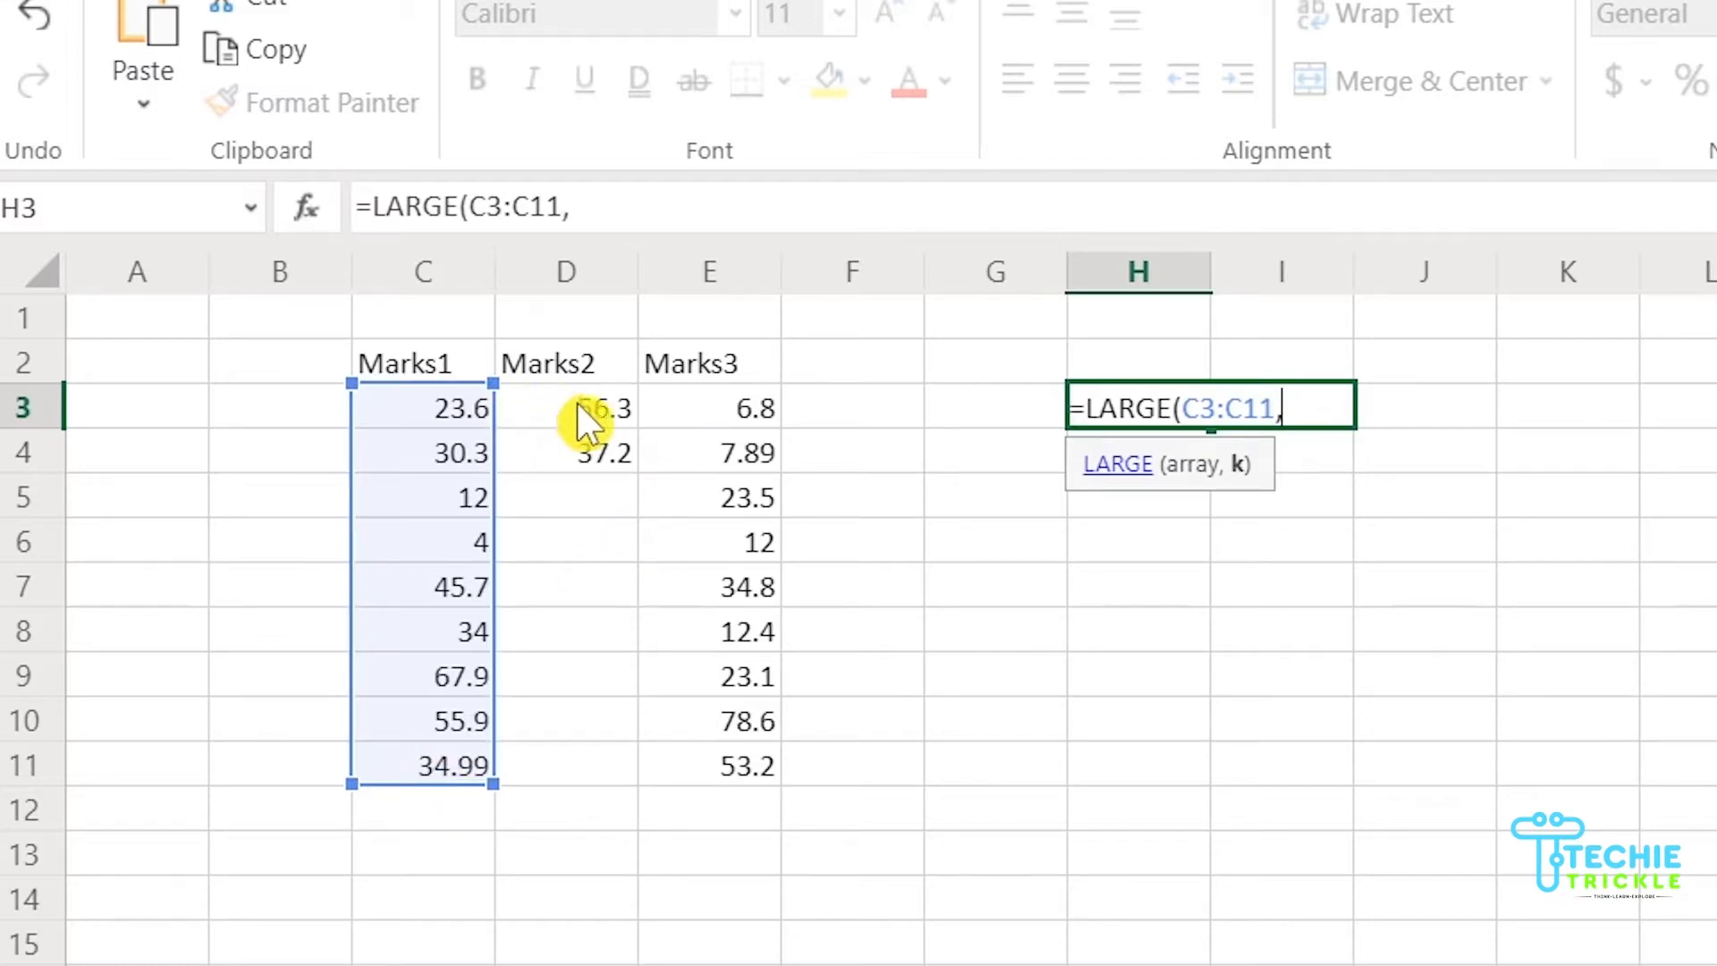
{"action": "left_click_drag", "start_coordinate": [577, 402], "coordinate": [575, 450]}
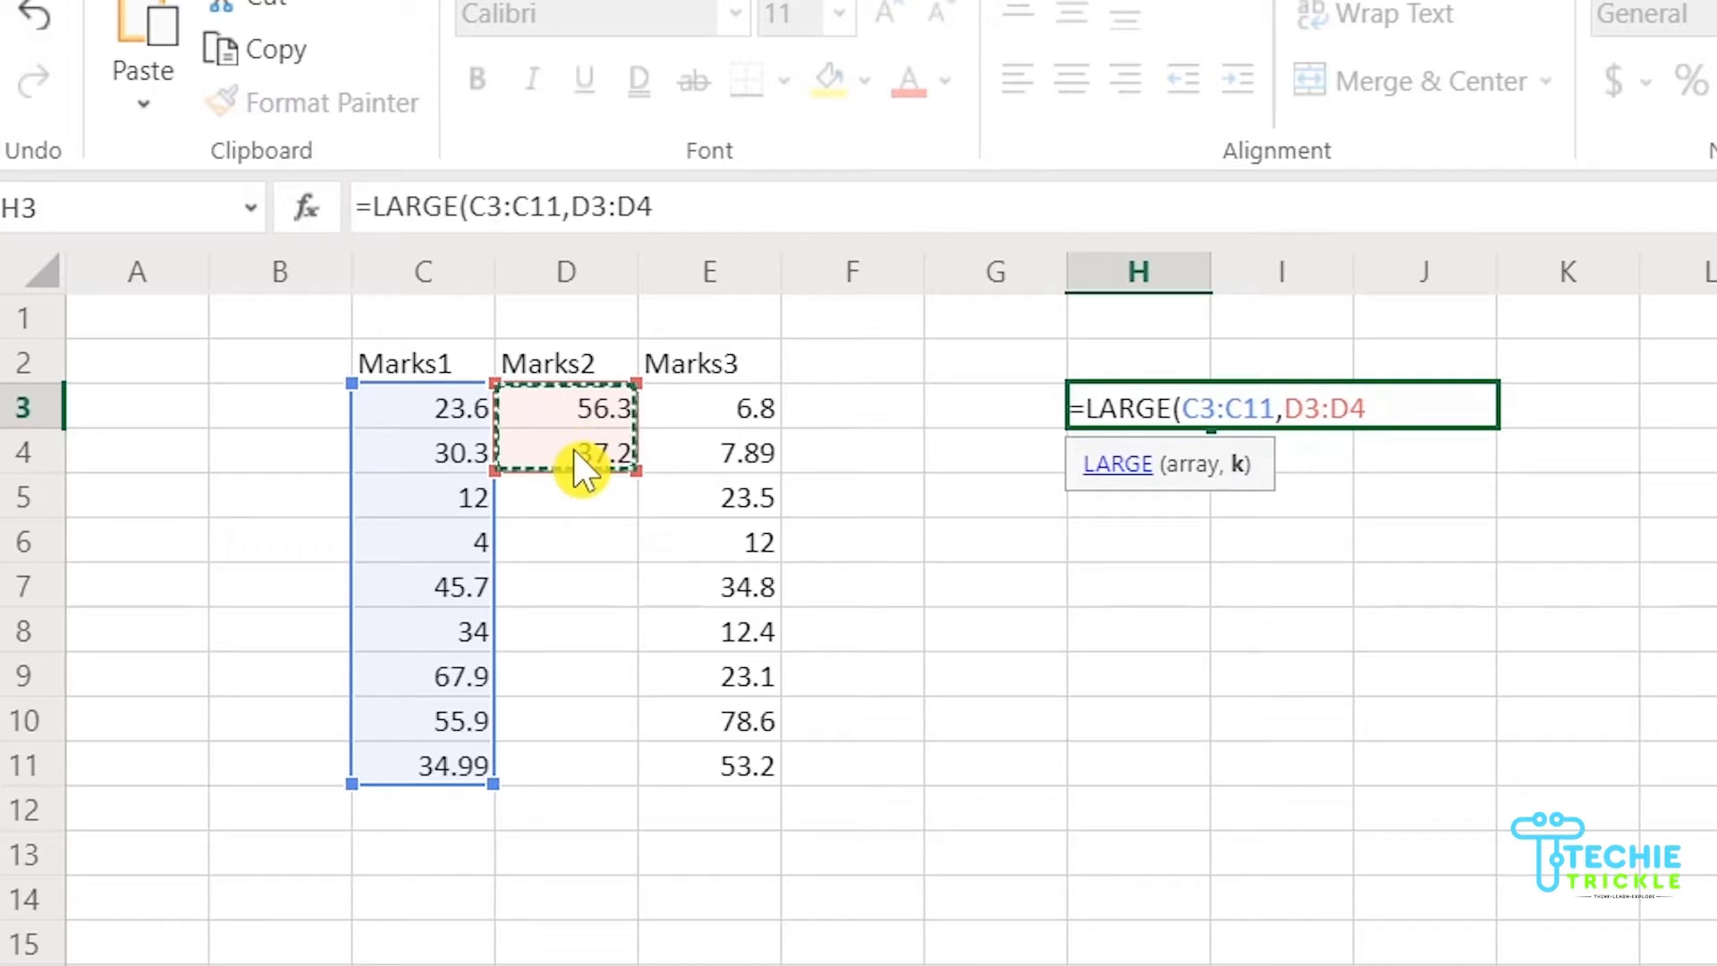
{"action": "type", "text": ","}
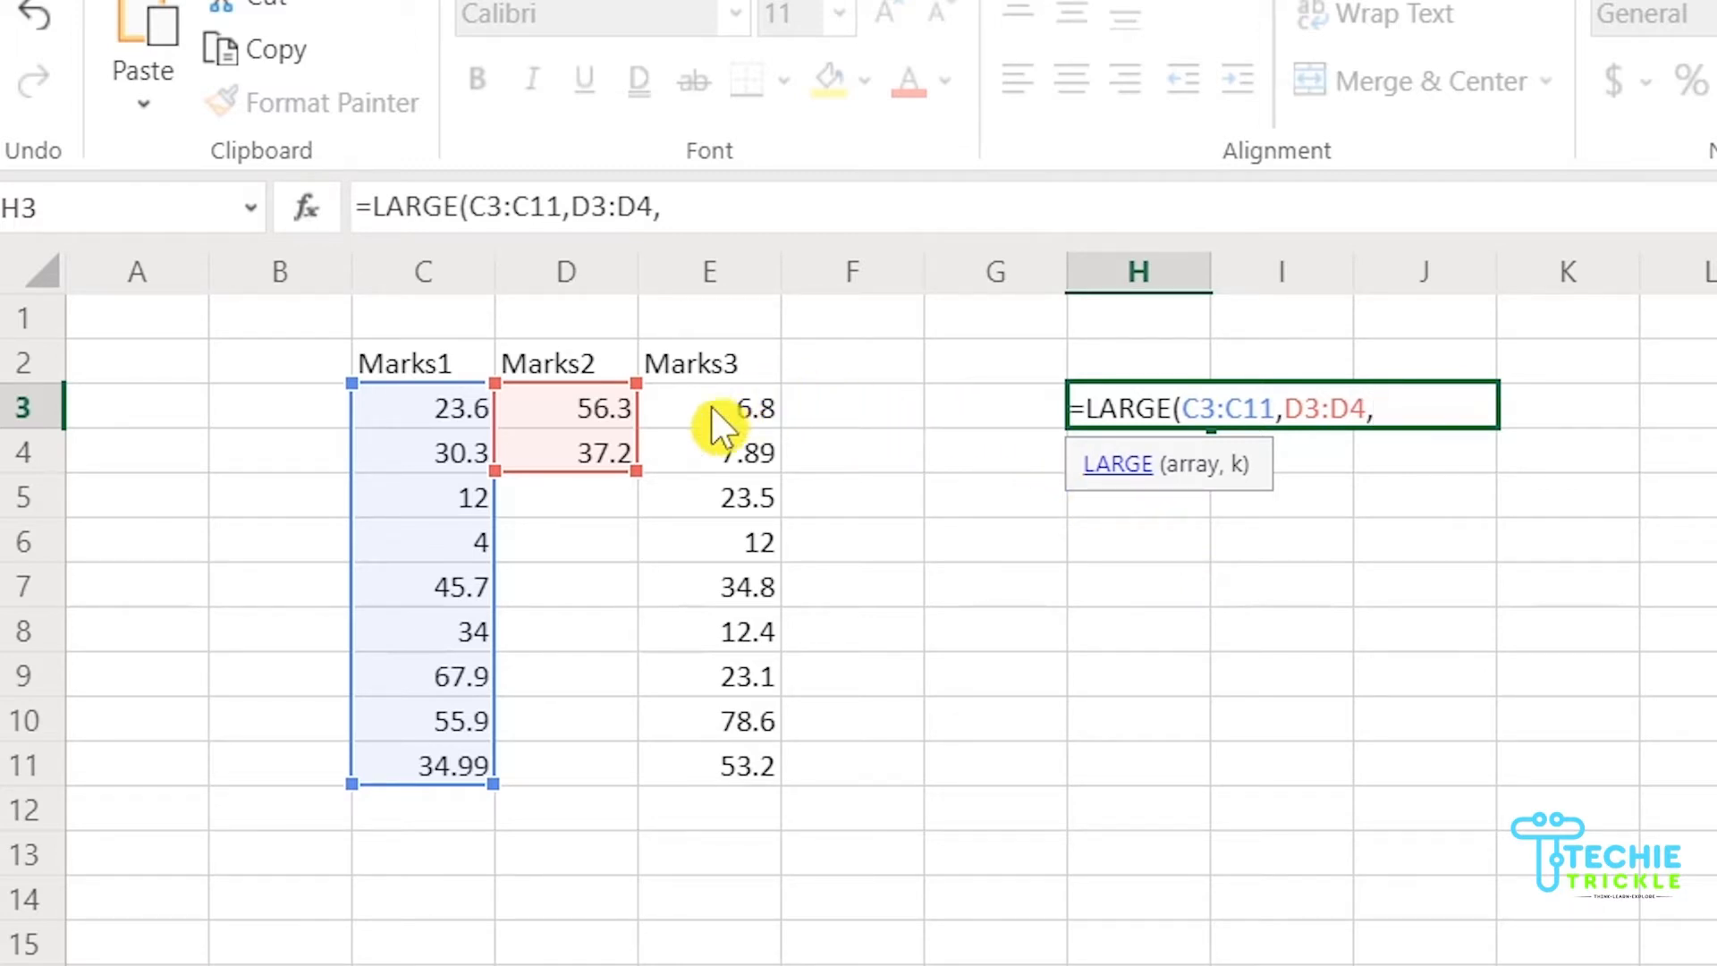
{"action": "left_click_drag", "start_coordinate": [732, 400], "coordinate": [689, 756]}
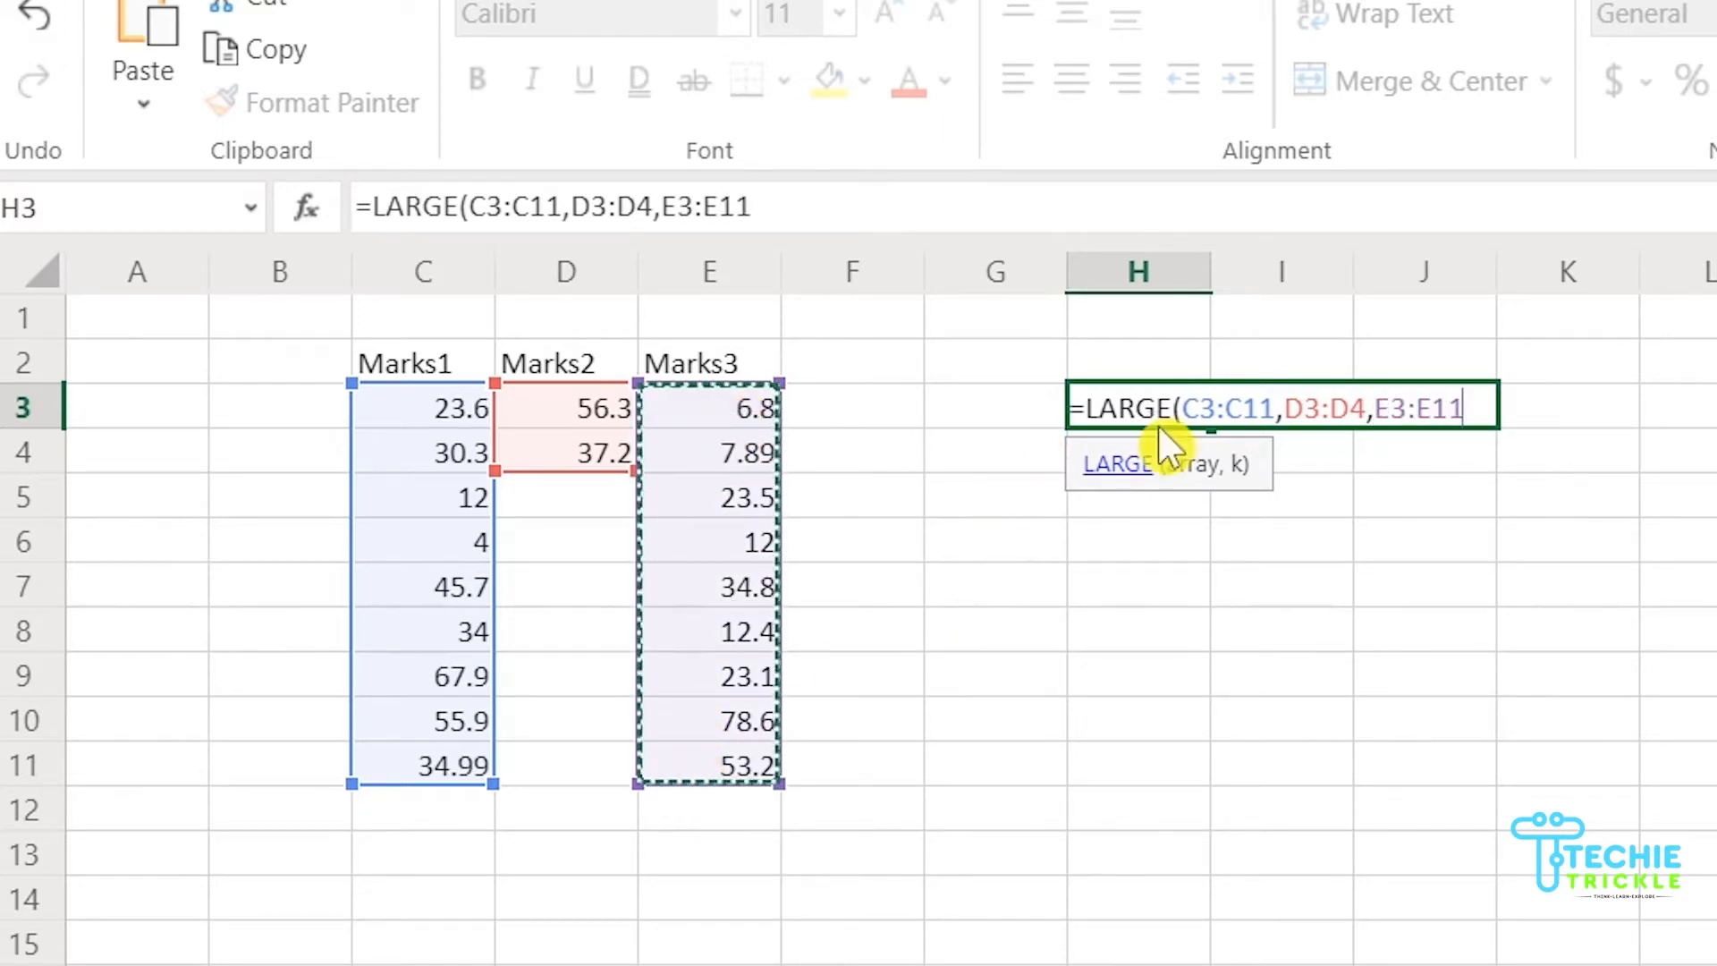
Enclose the three ranges in the H3 formula in their own parentheses so they form a single array argument
{"action": "left_click", "coordinate": [1187, 413]}
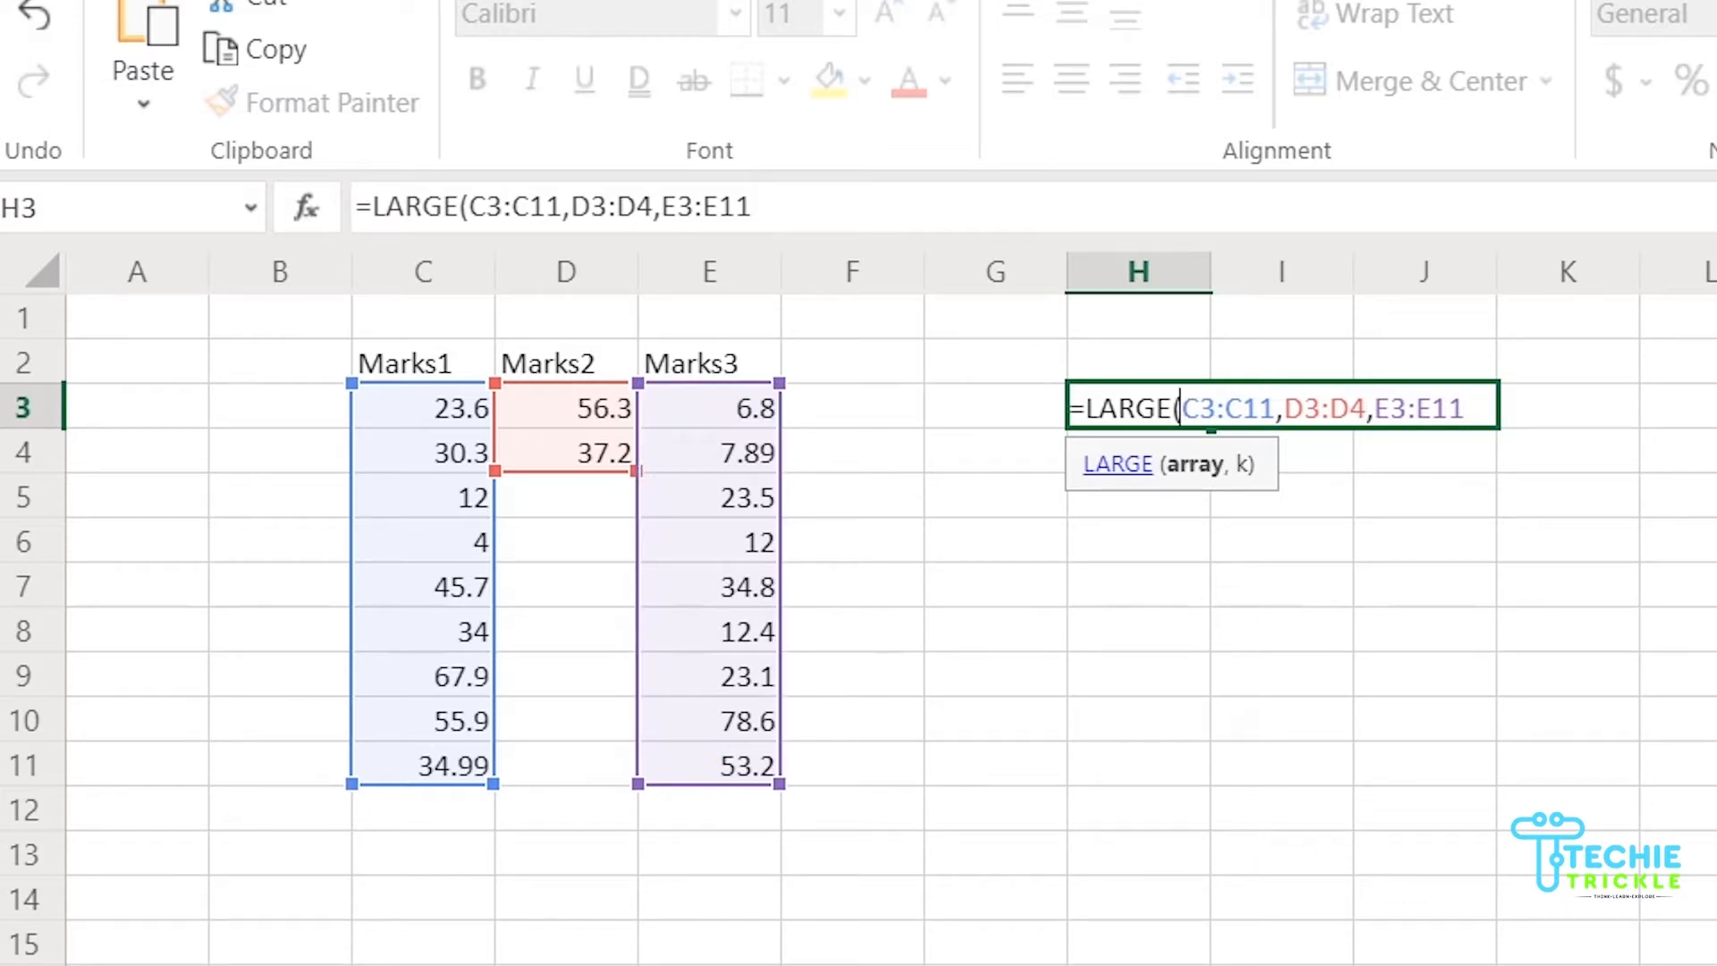
{"action": "type", "text": "("}
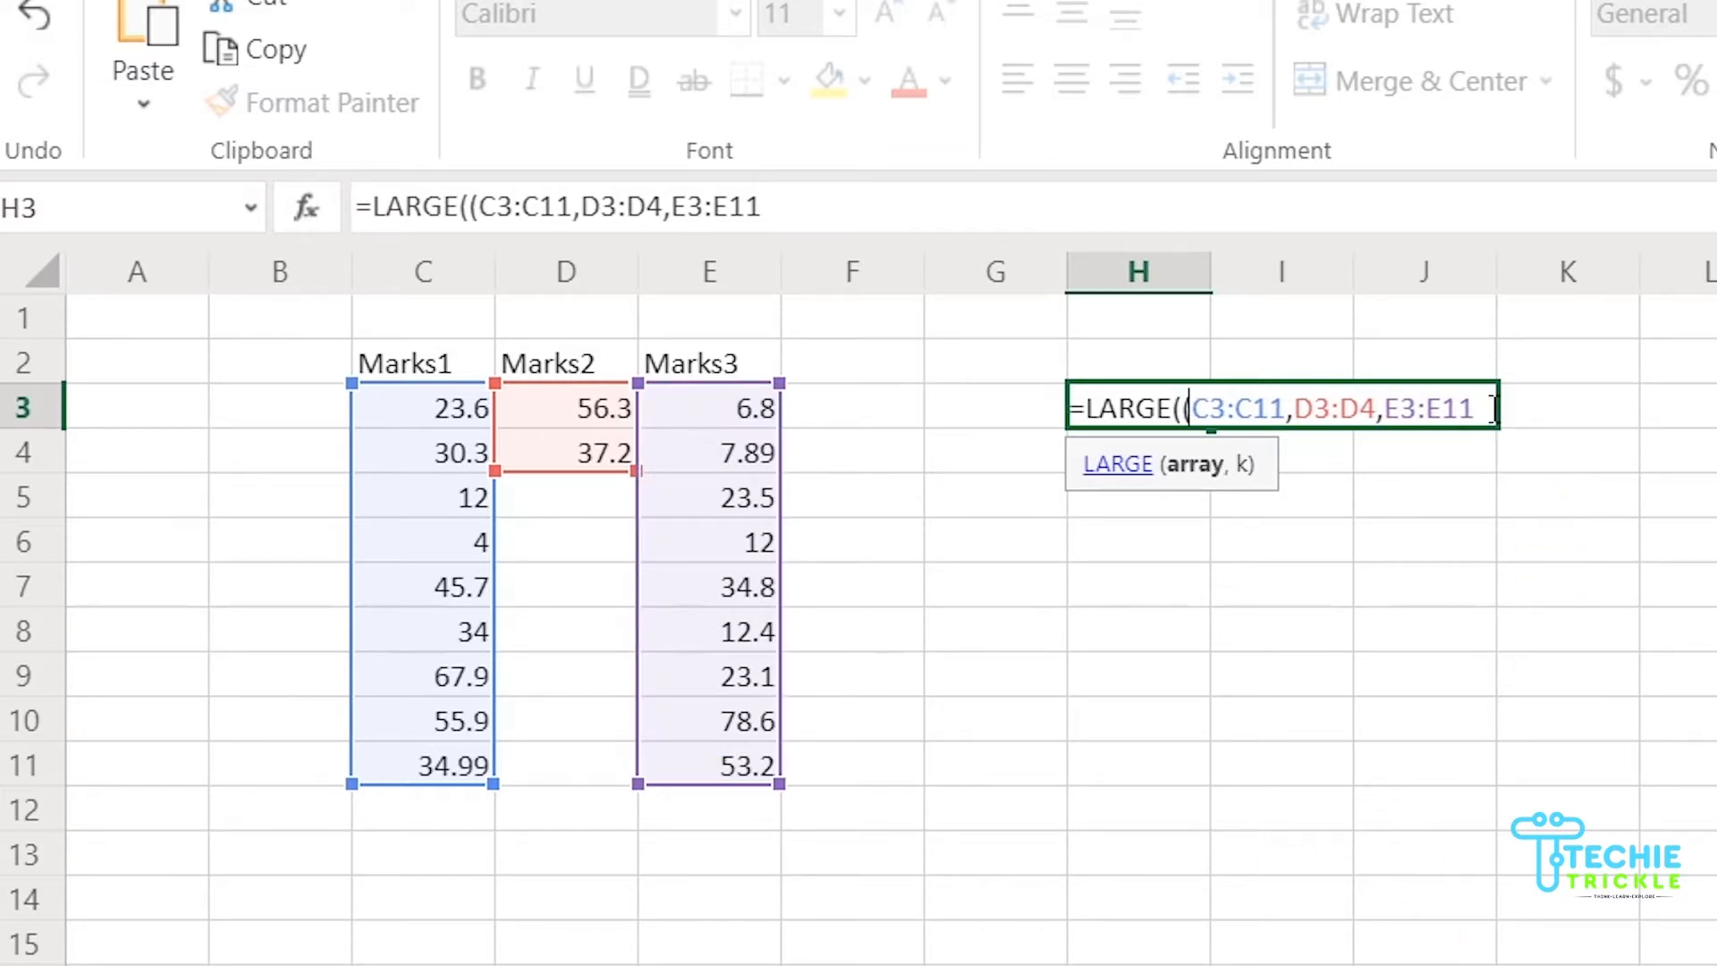
{"action": "left_click", "coordinate": [1493, 408]}
{"action": "type", "text": ")"}
Complete the H3 formula with the array constant {1;2;3;4} as the k argument and enter it
{"action": "type", "text": ","}
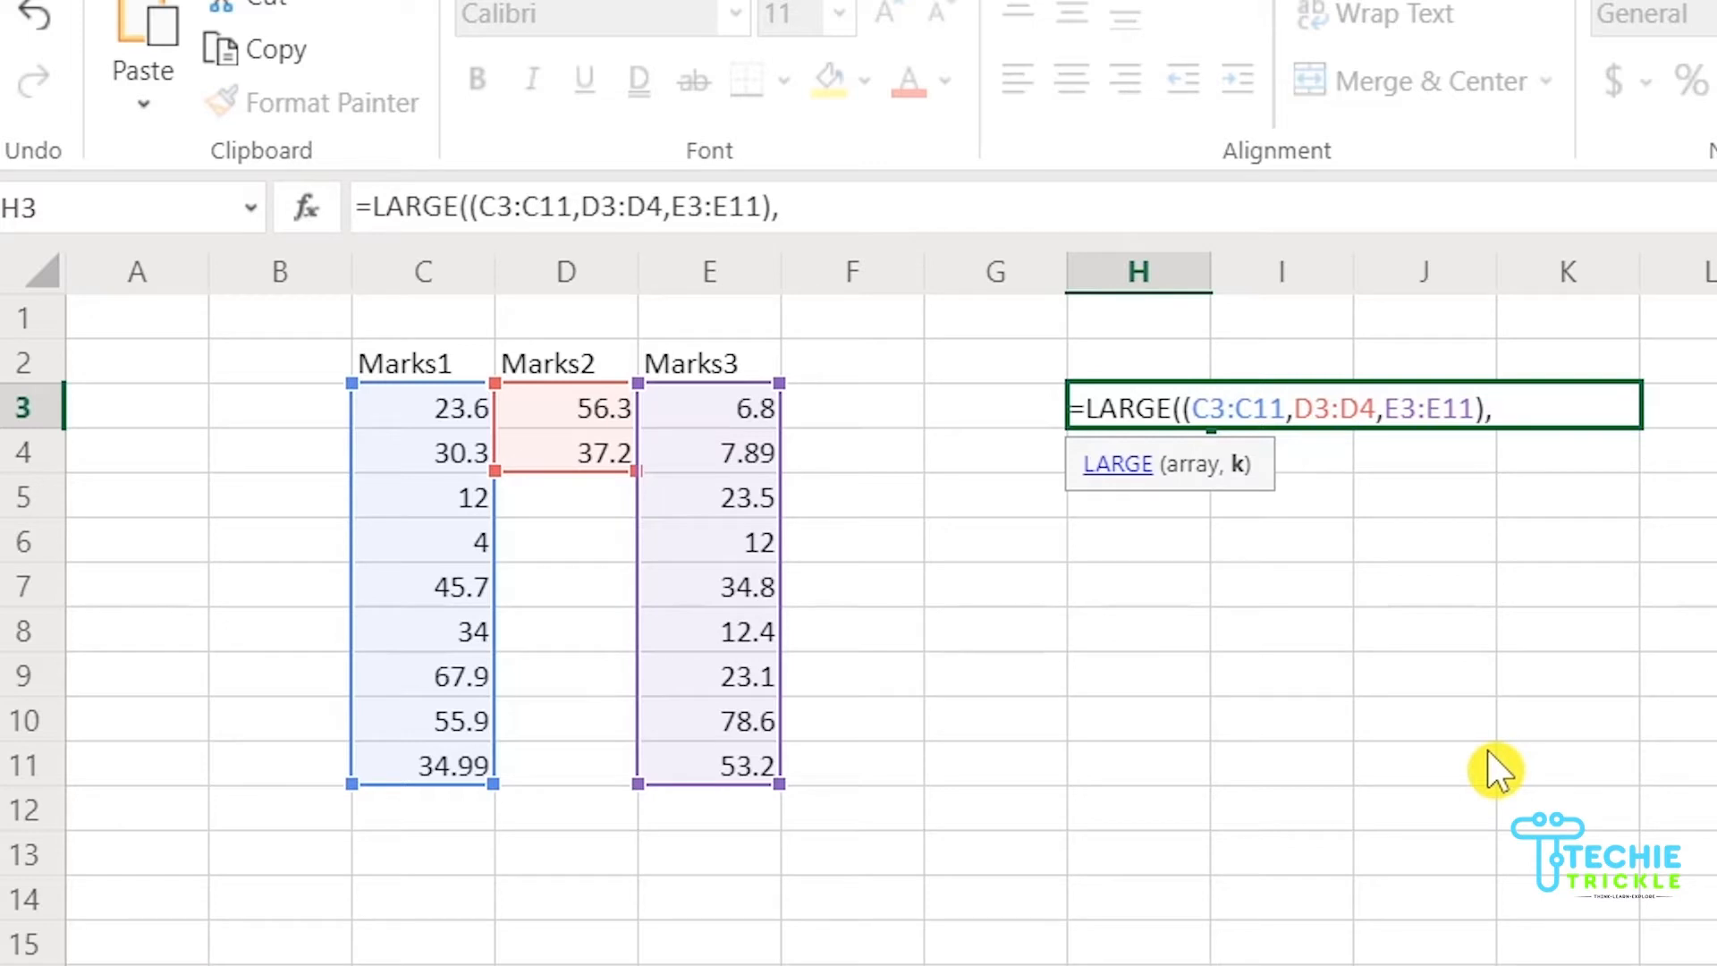
{"action": "type", "text": "{1;2;3;4"}
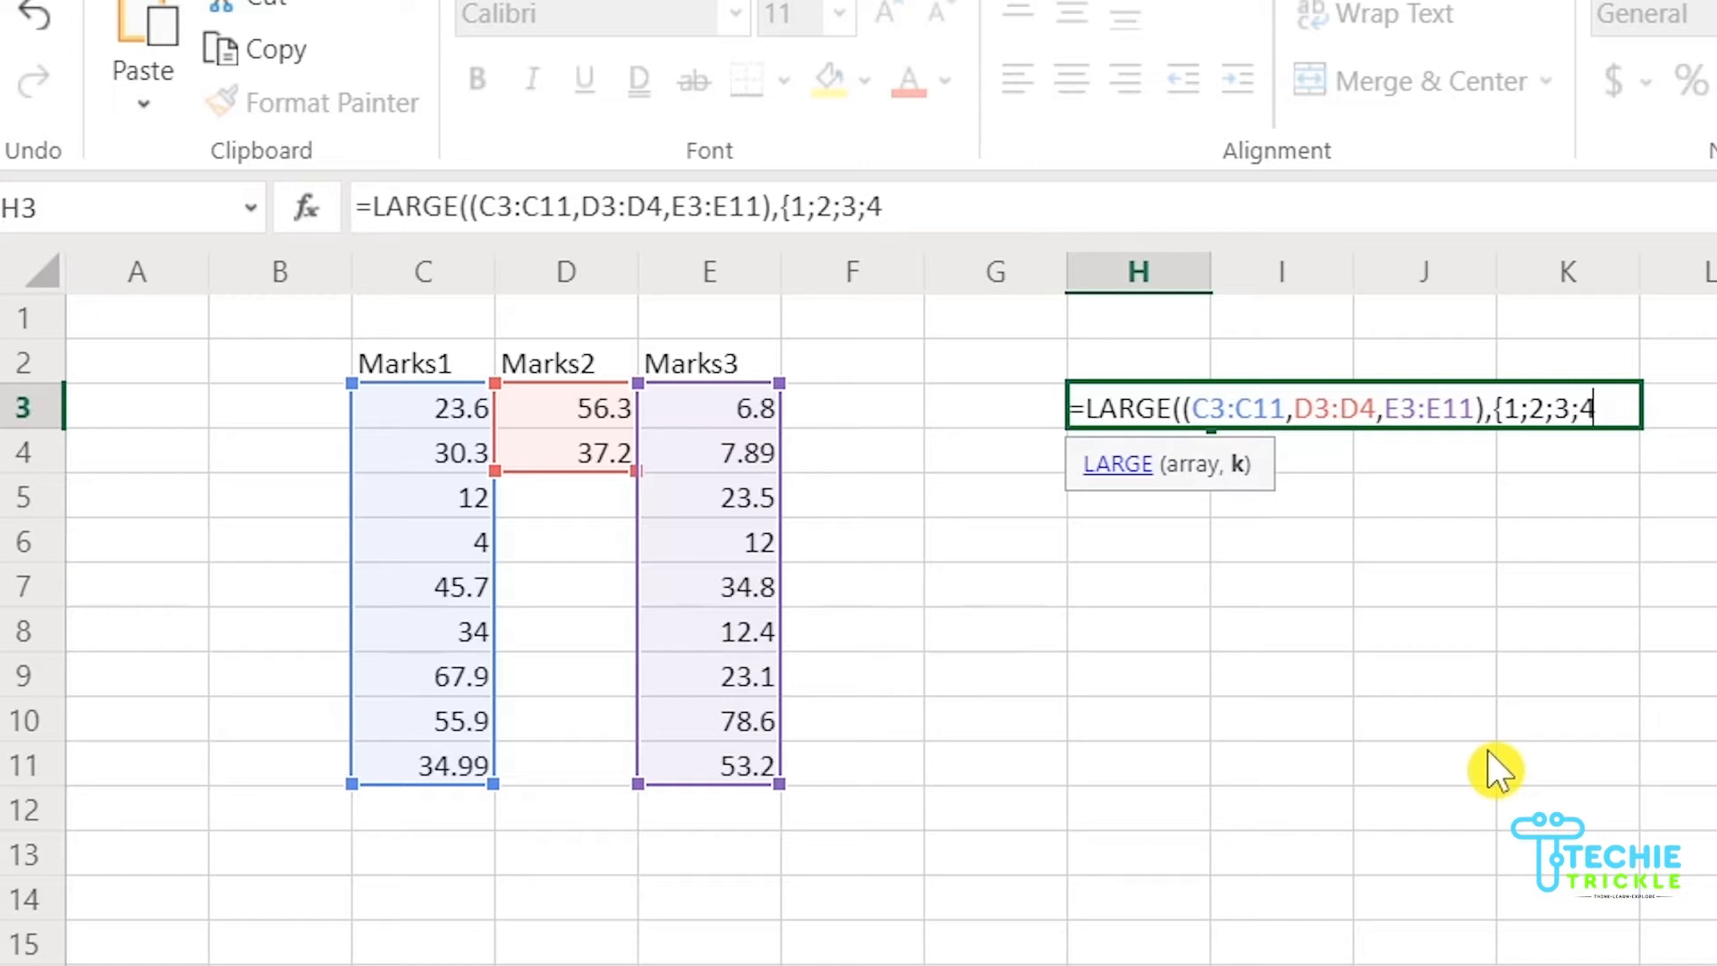
{"action": "type", "text": "})"}
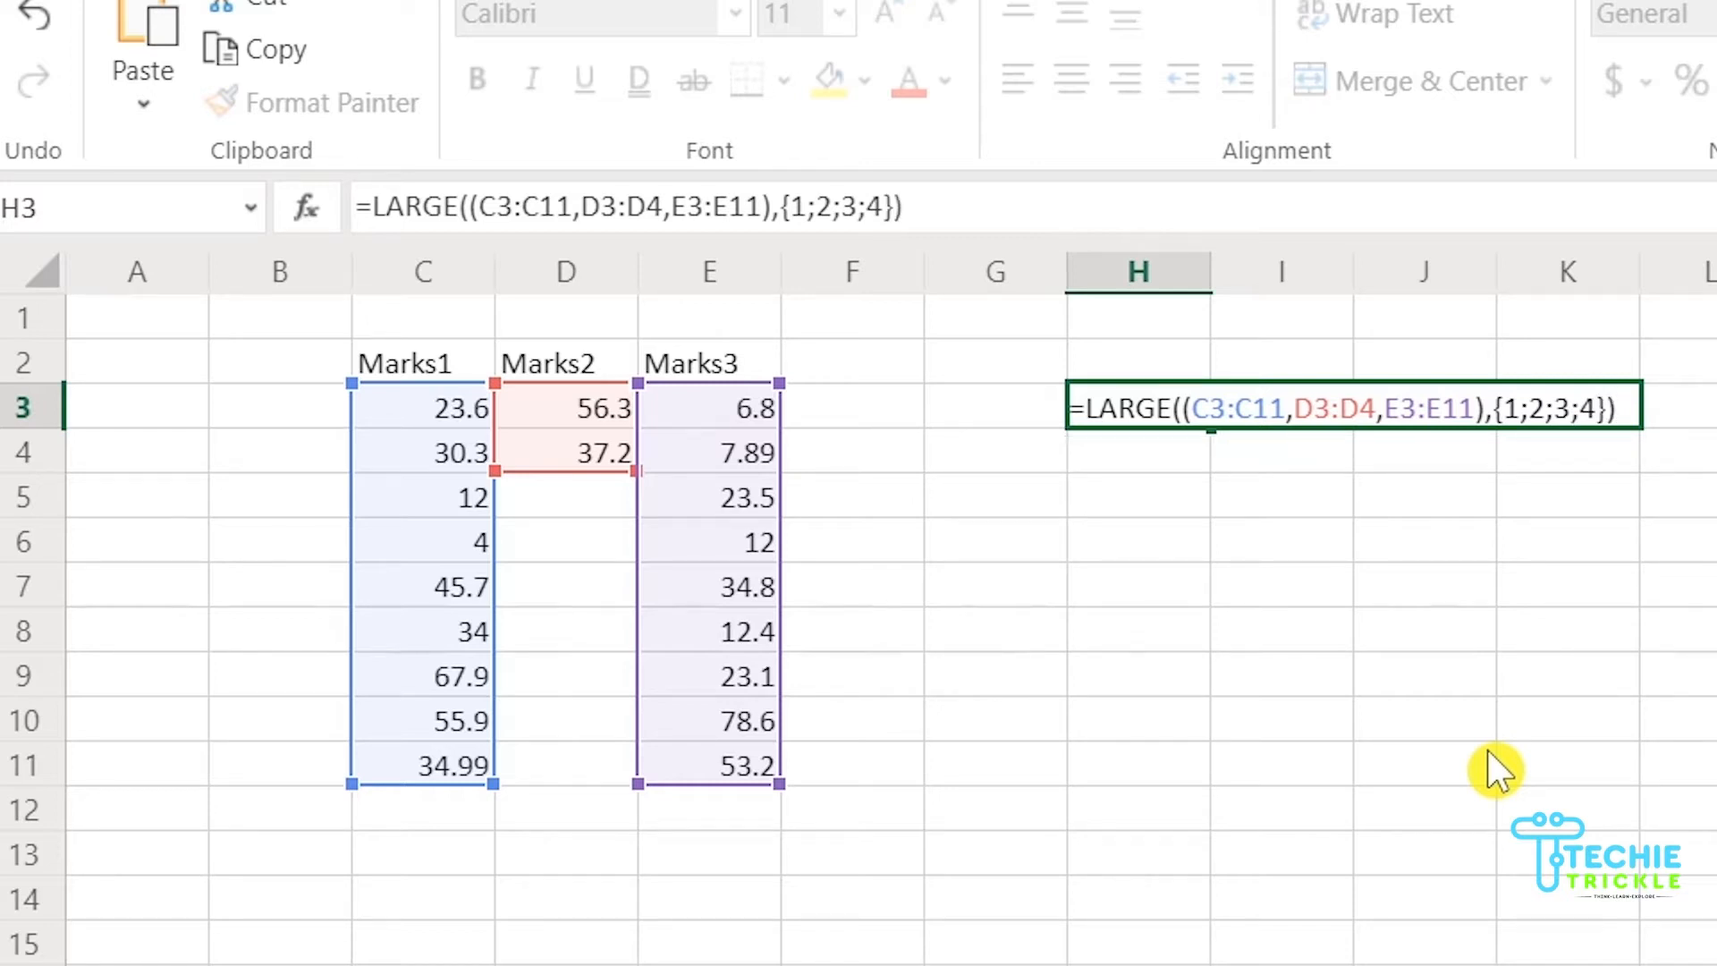
{"action": "key", "text": "Return"}
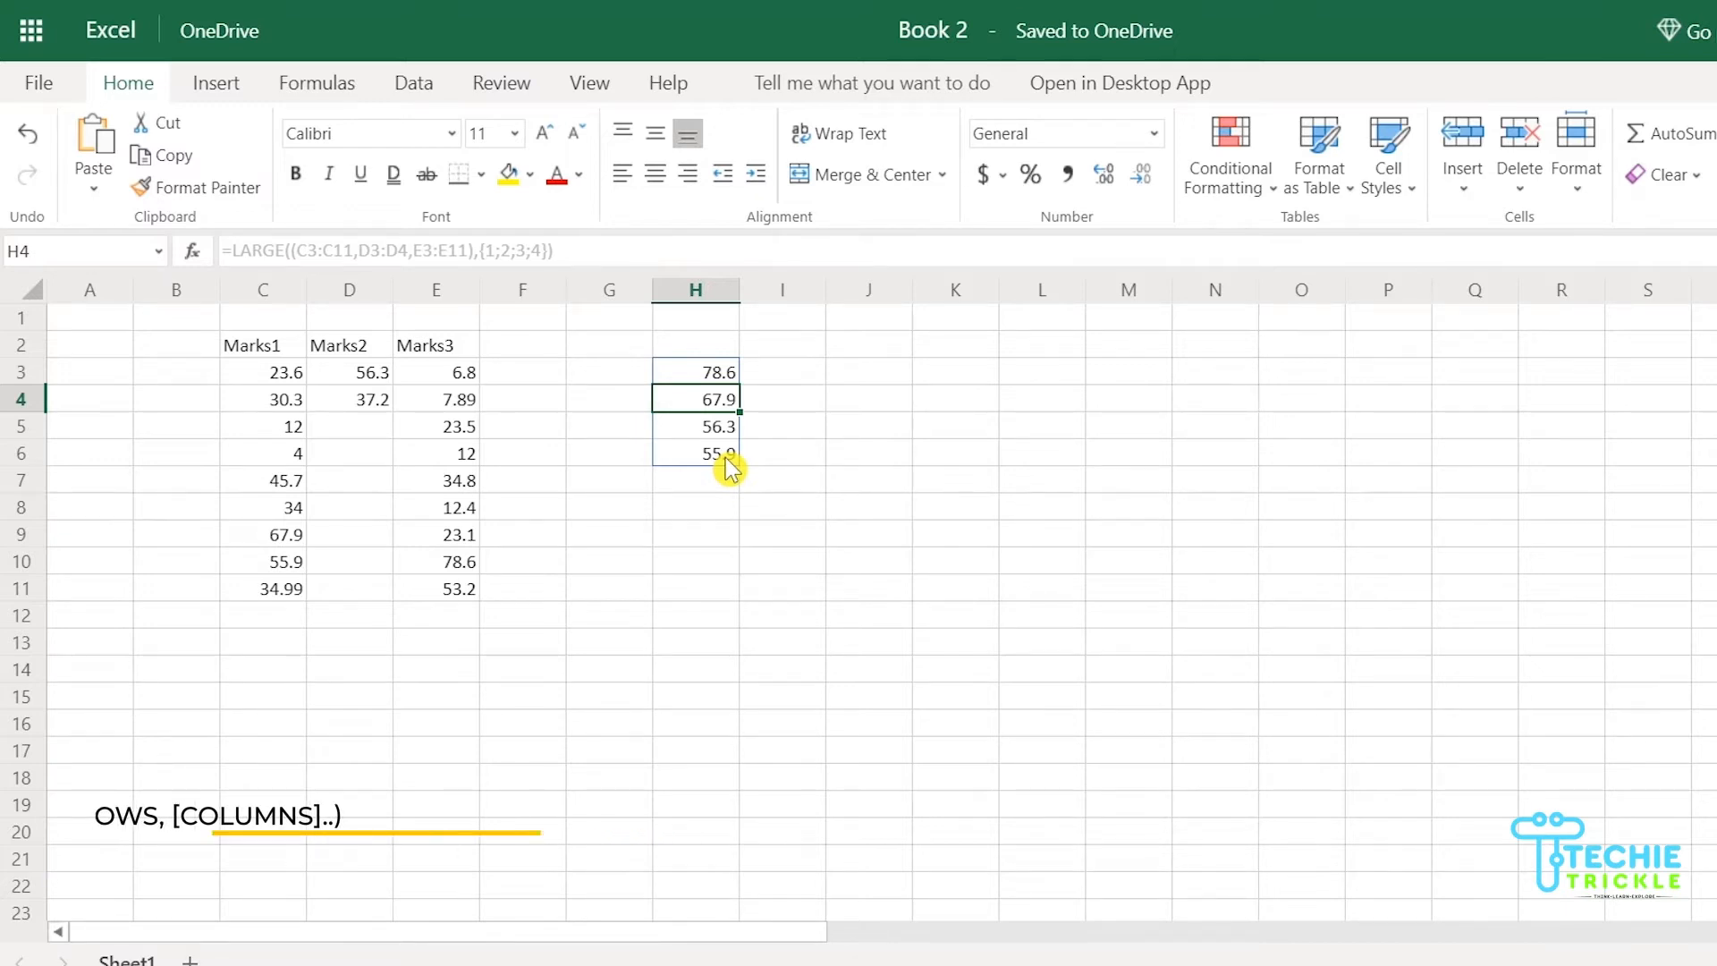
Begin a LARGE formula in J3 that references the Marks1, Marks2 and Marks3 values in C3:C11, D3:D4 and E3:E11
{"action": "left_click", "coordinate": [895, 375]}
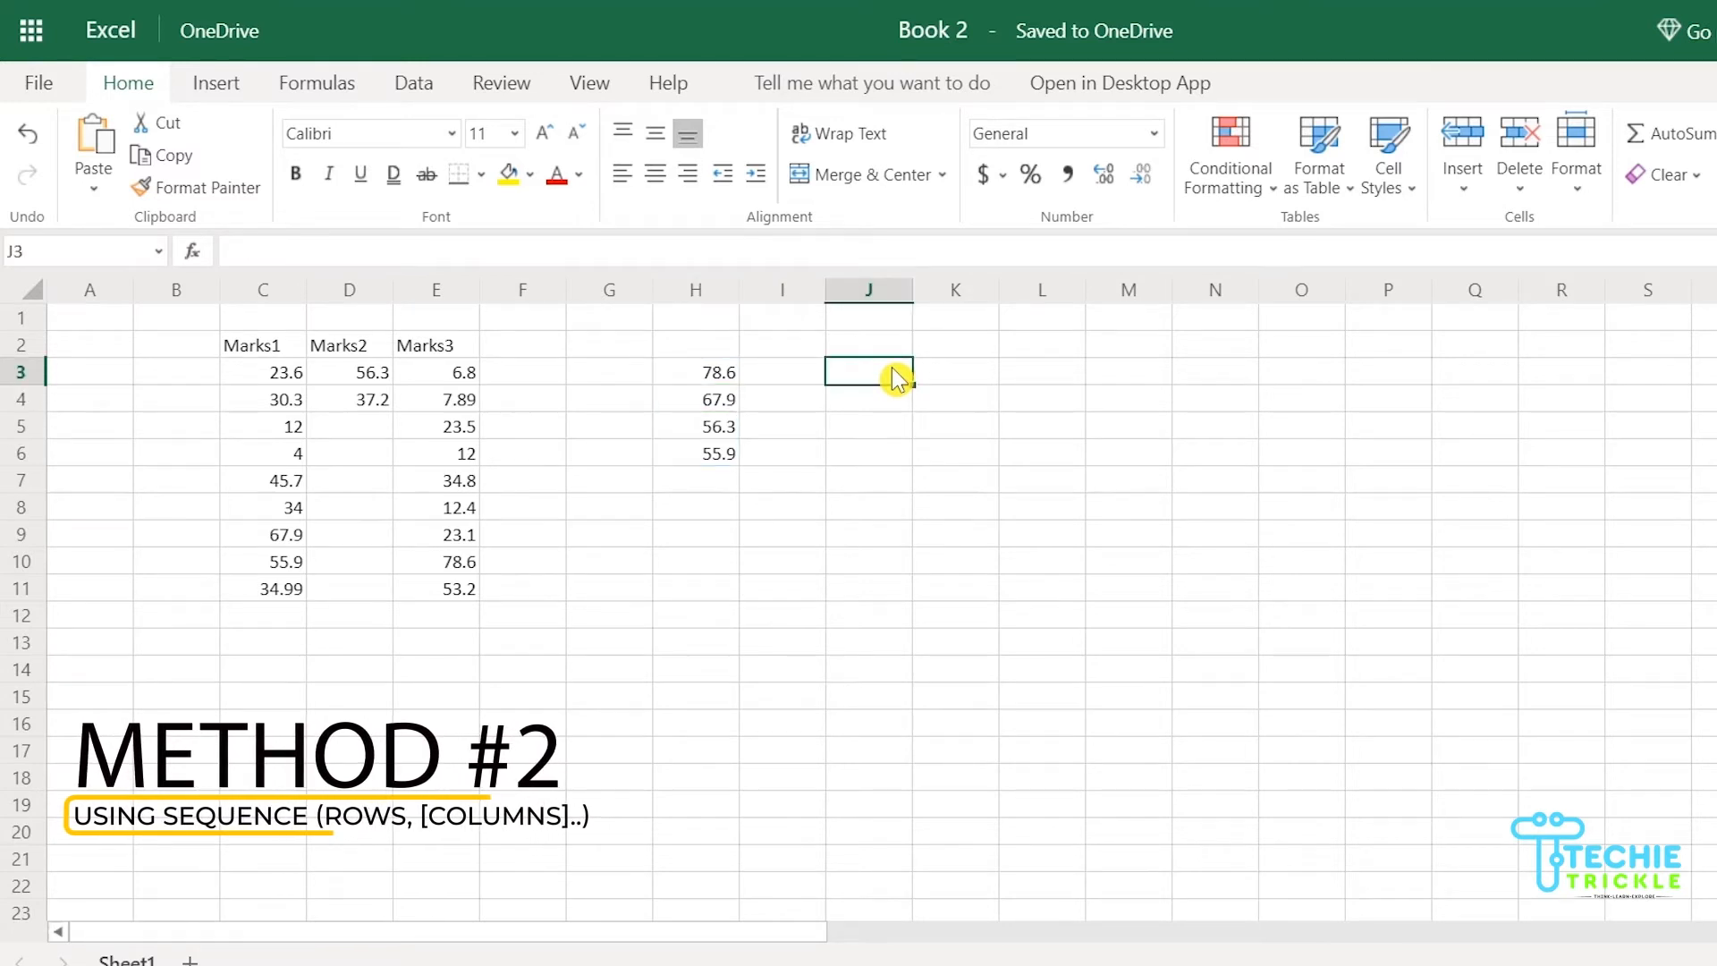
{"action": "type", "text": "="}
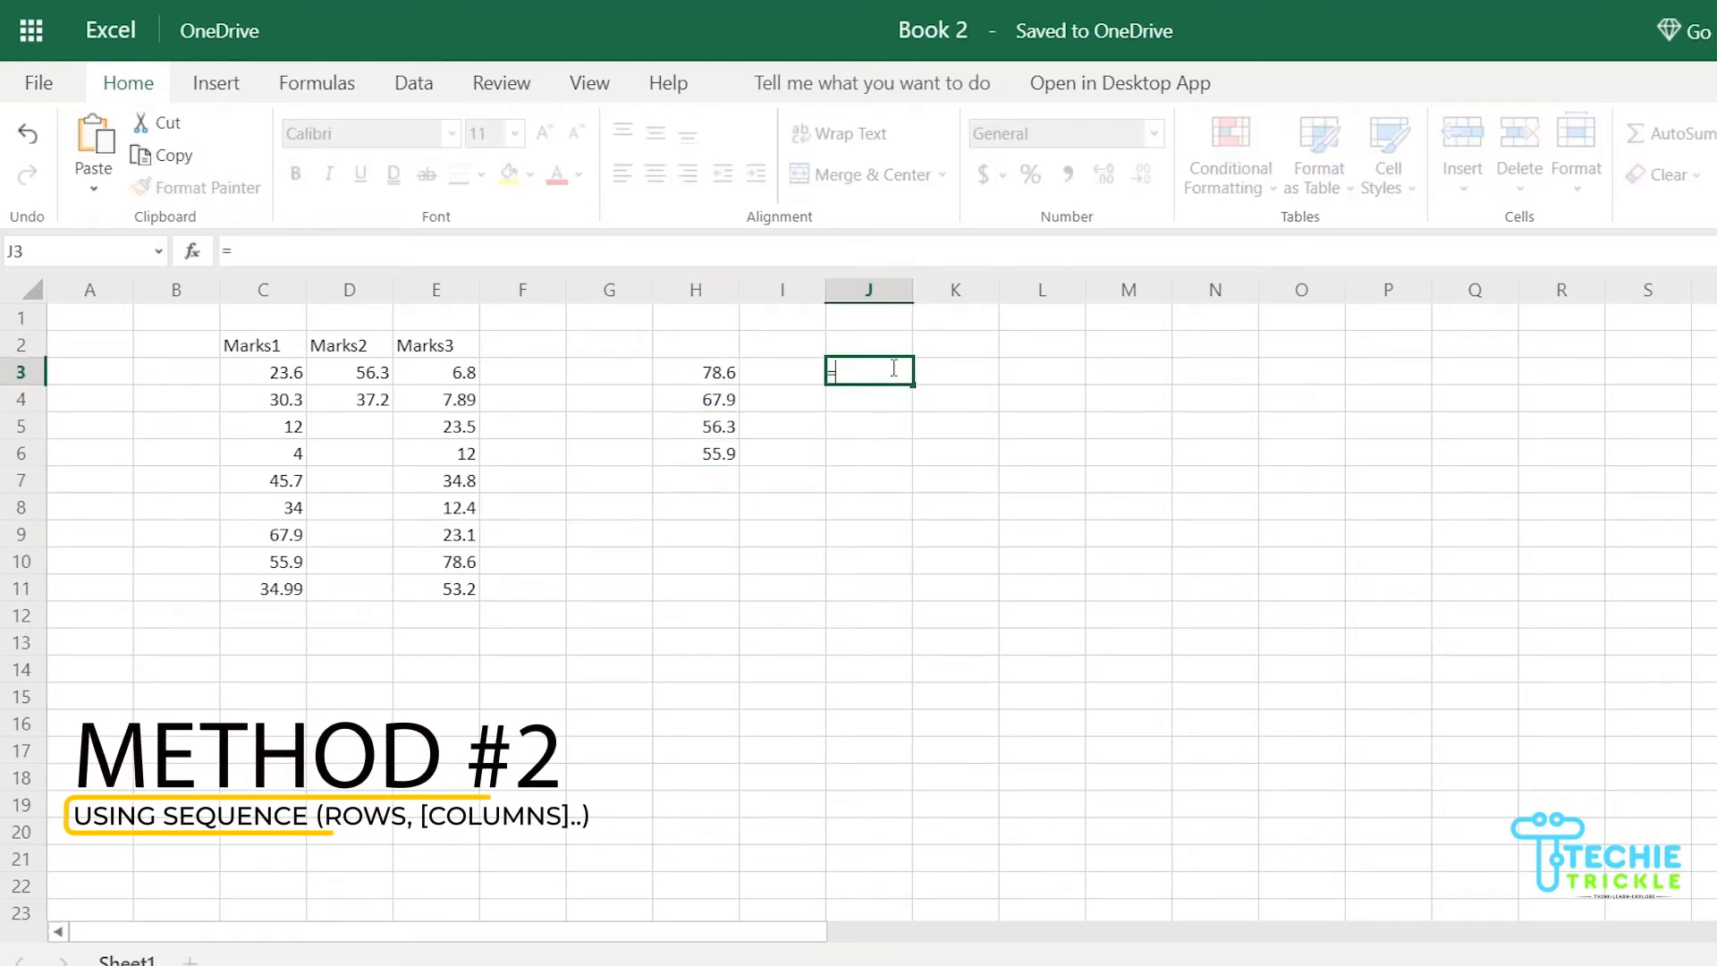
{"action": "type", "text": "LARGE"}
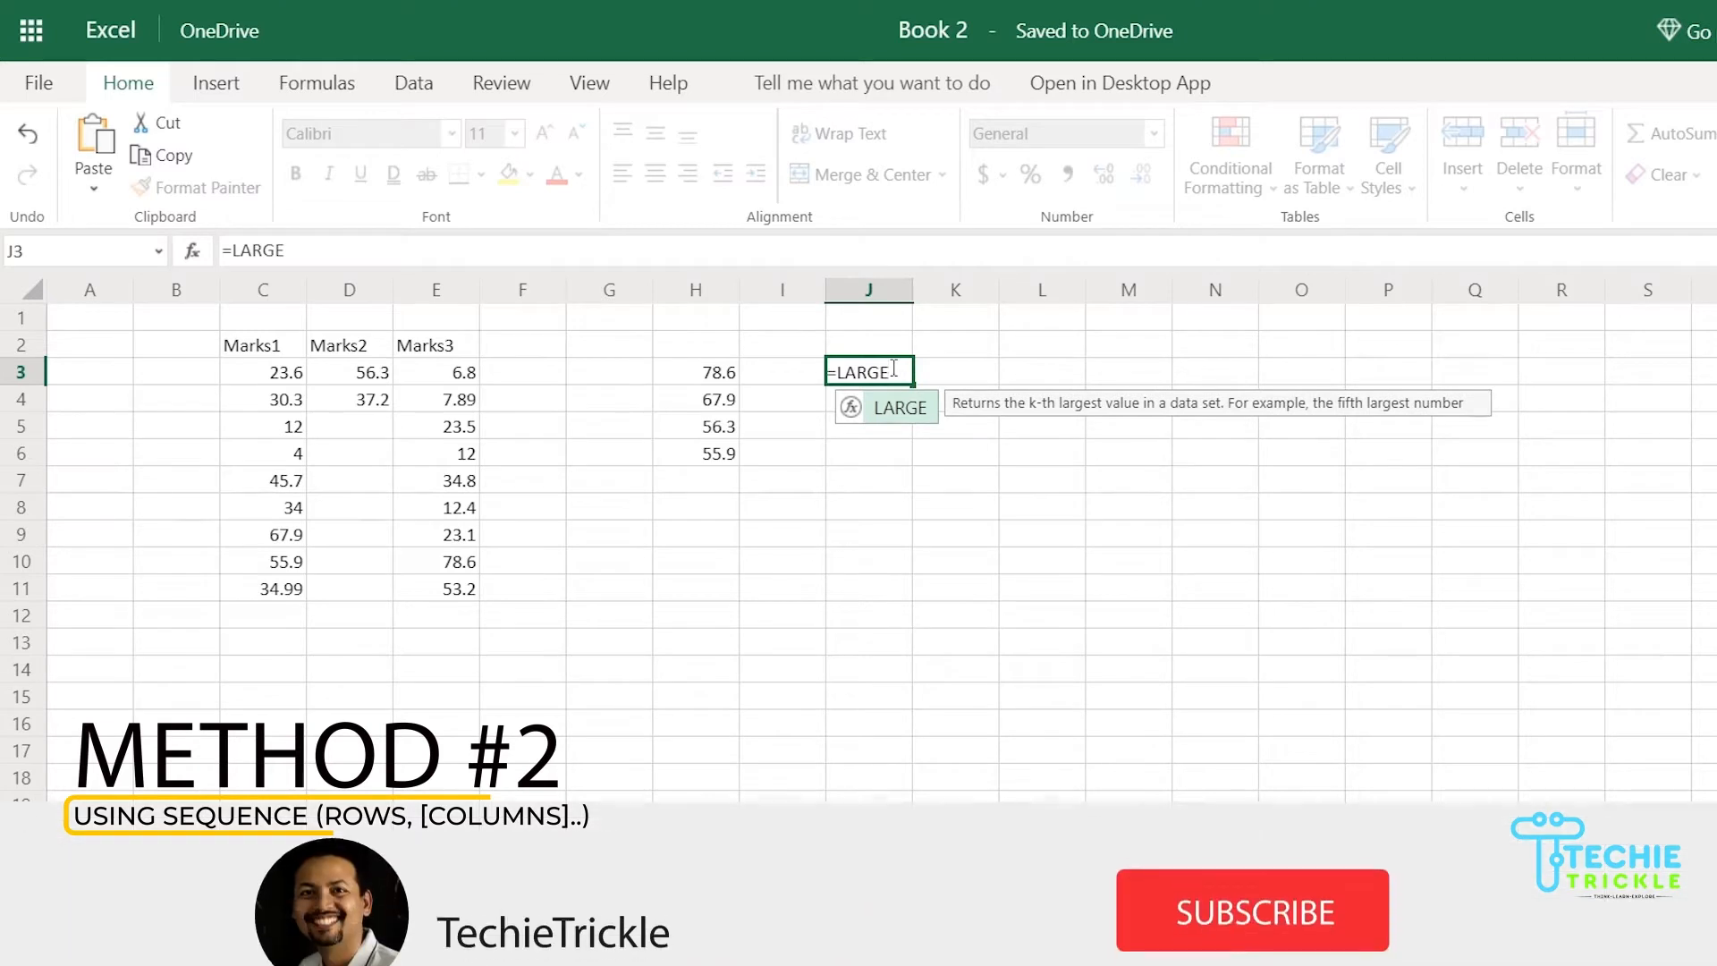
{"action": "type", "text": "("}
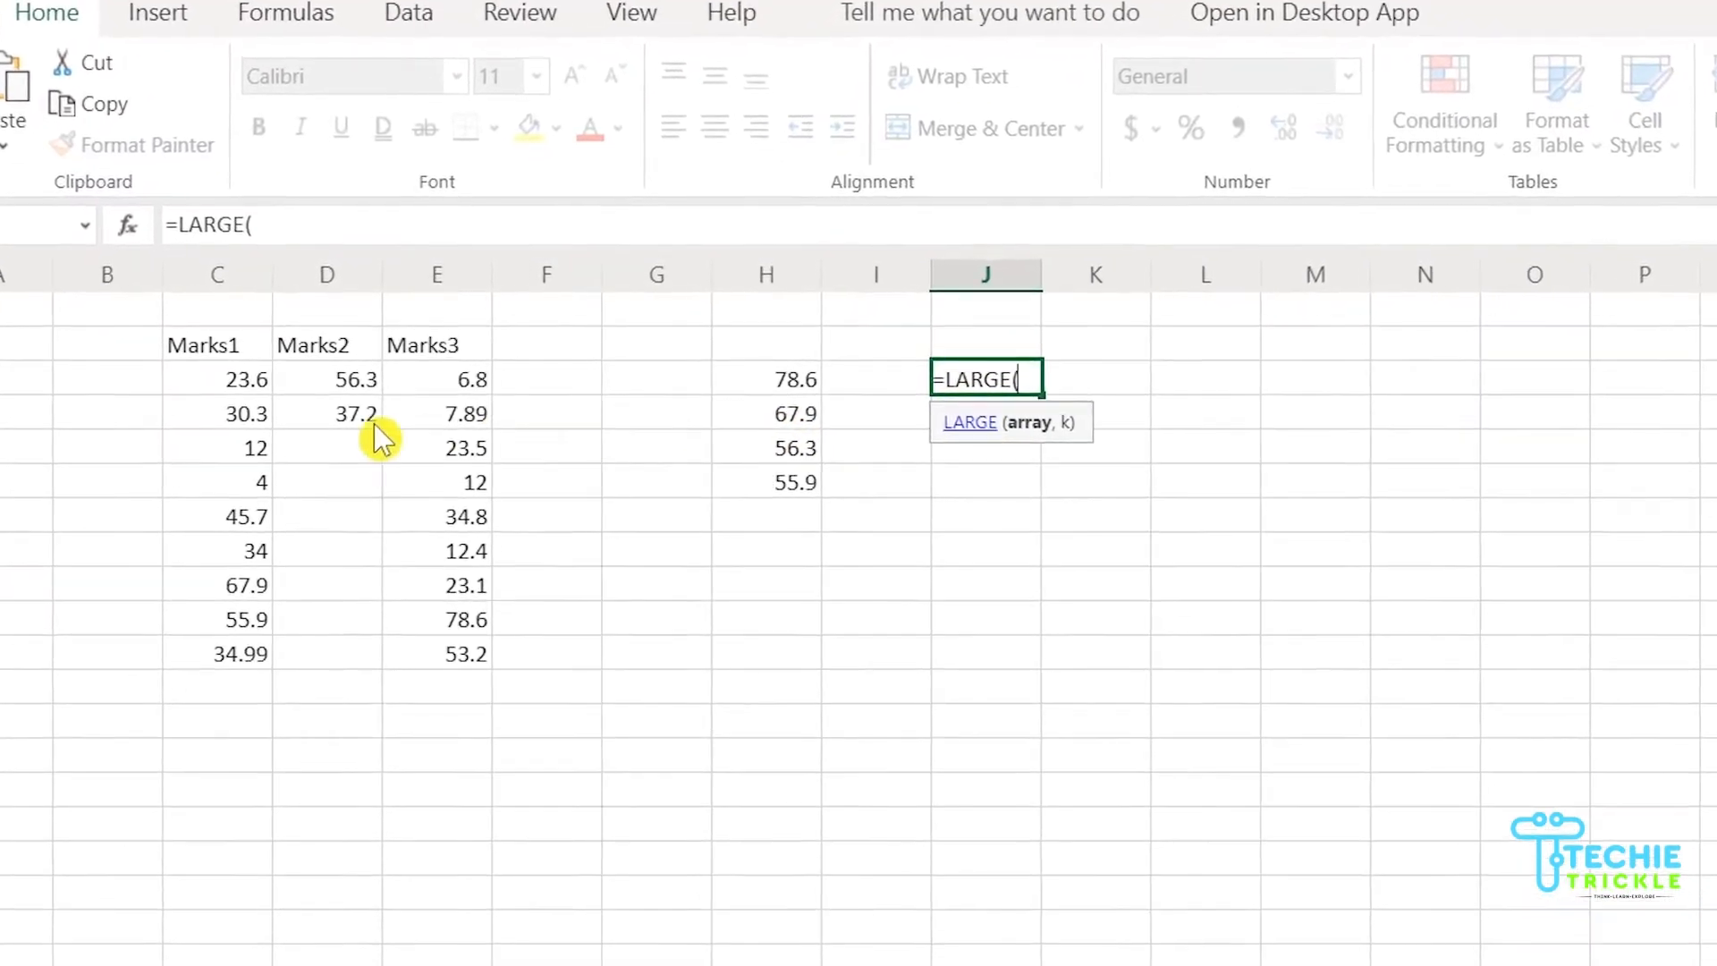
{"action": "left_click_drag", "start_coordinate": [215, 381], "coordinate": [186, 702]}
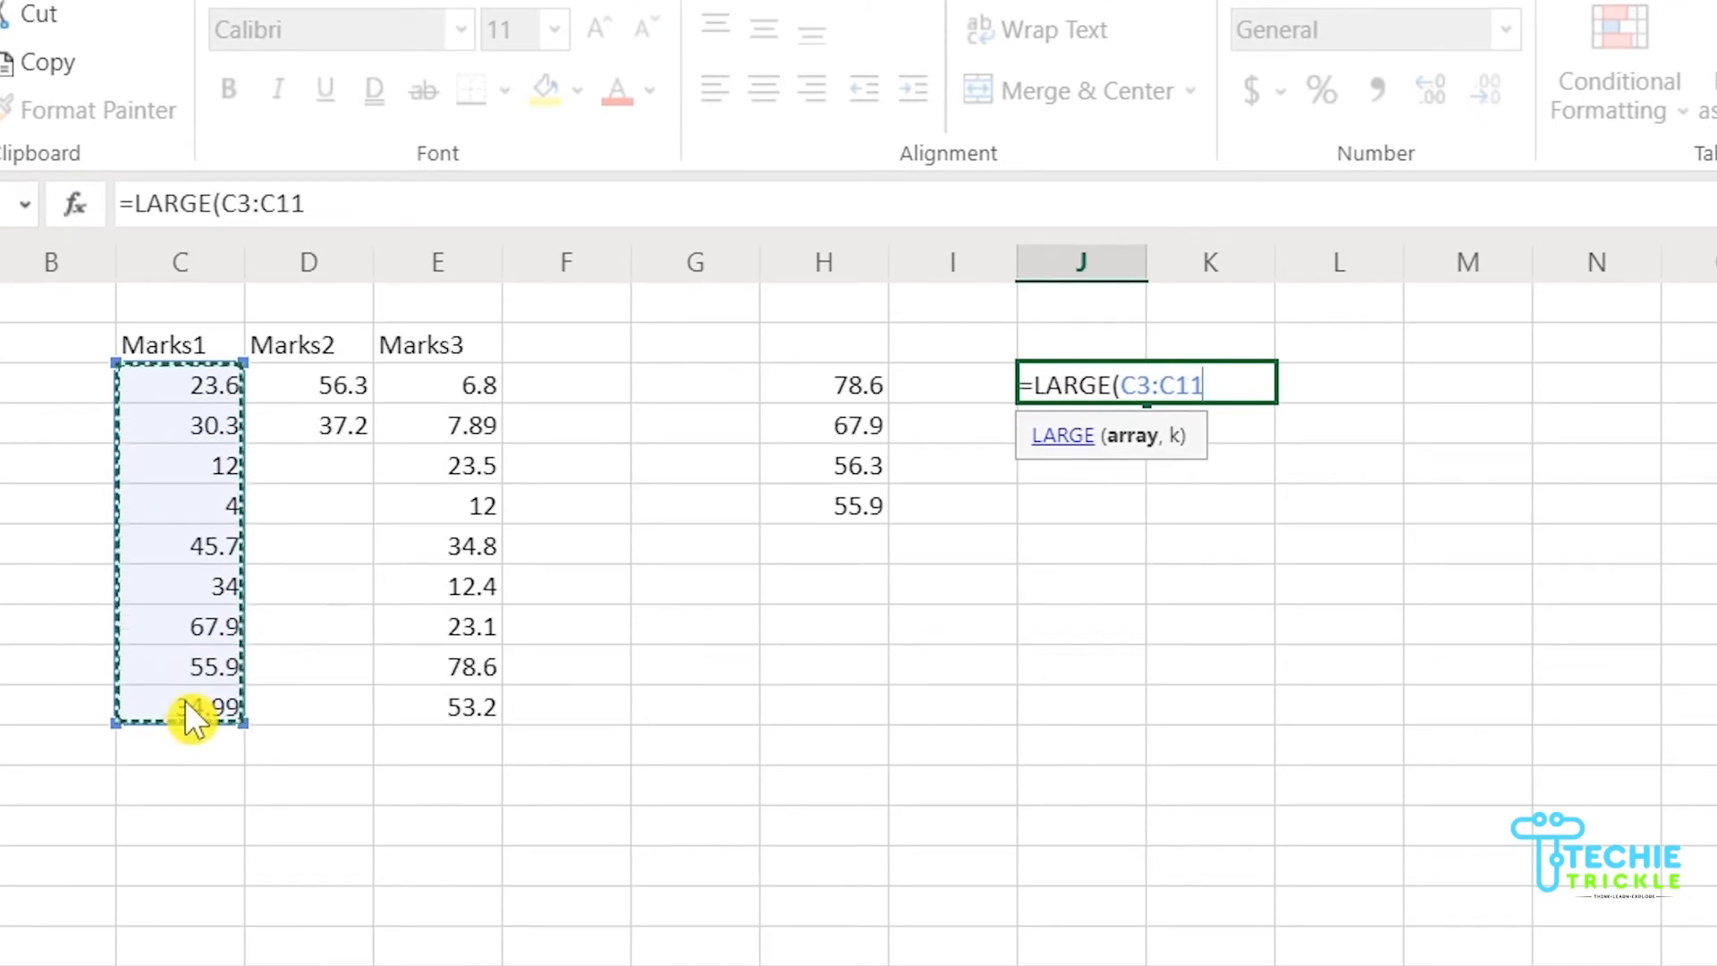
{"action": "type", "text": ","}
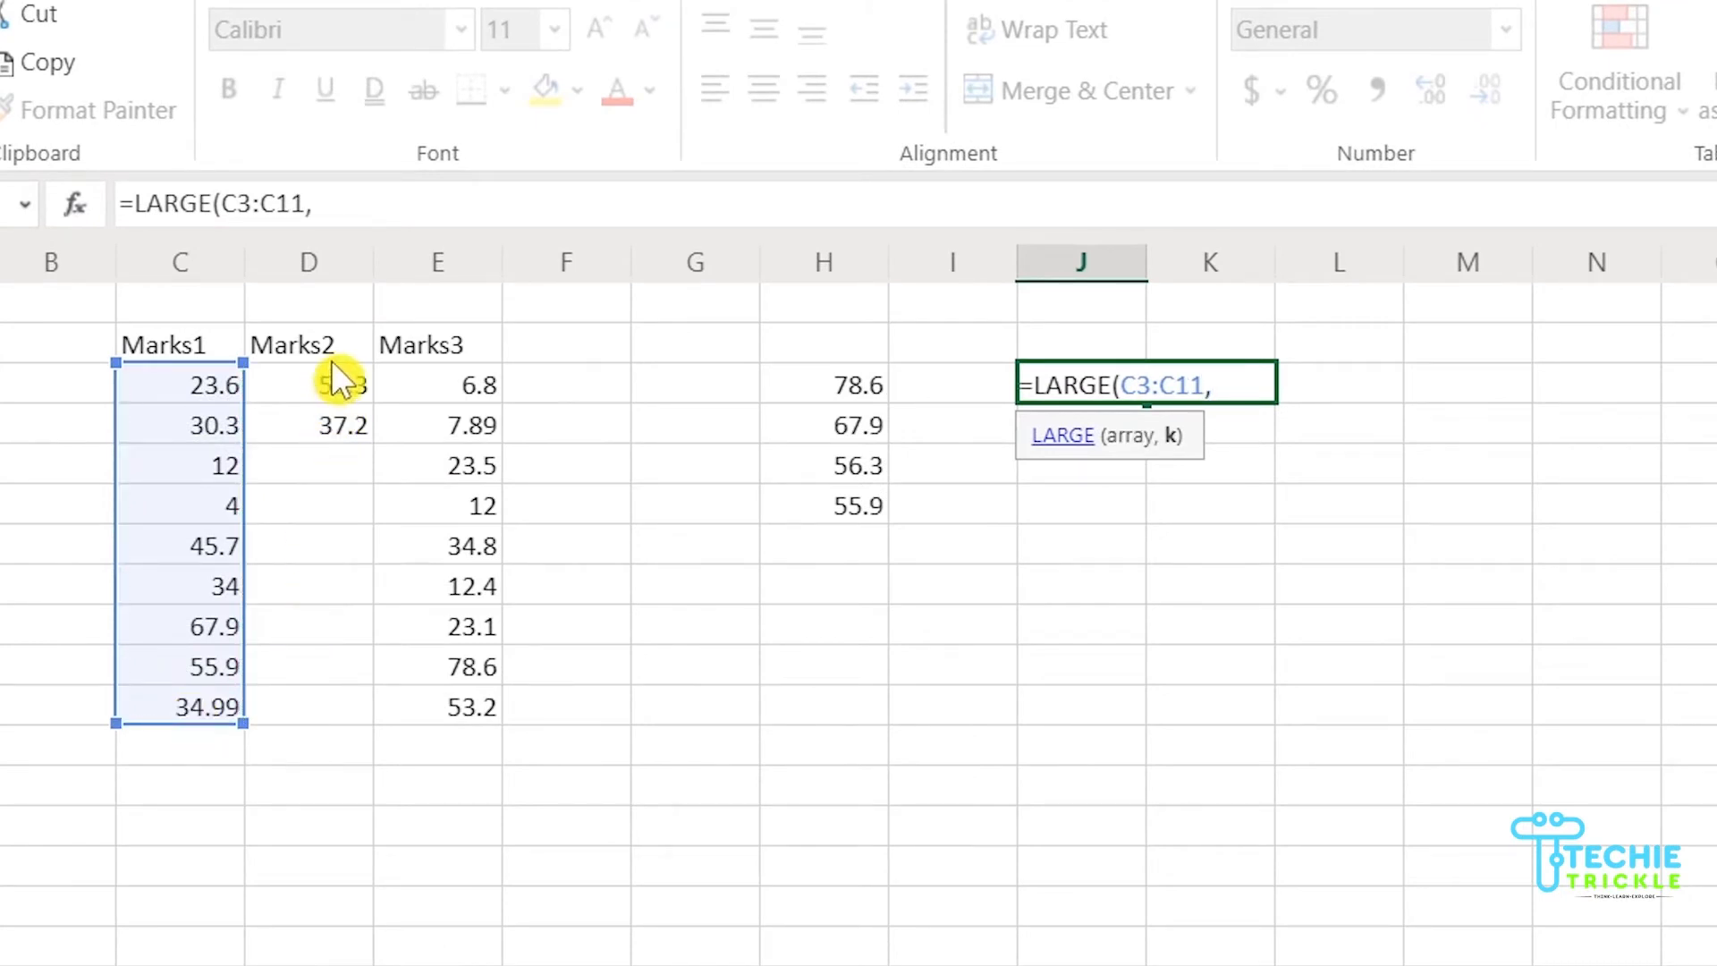
{"action": "left_click_drag", "start_coordinate": [331, 378], "coordinate": [329, 413]}
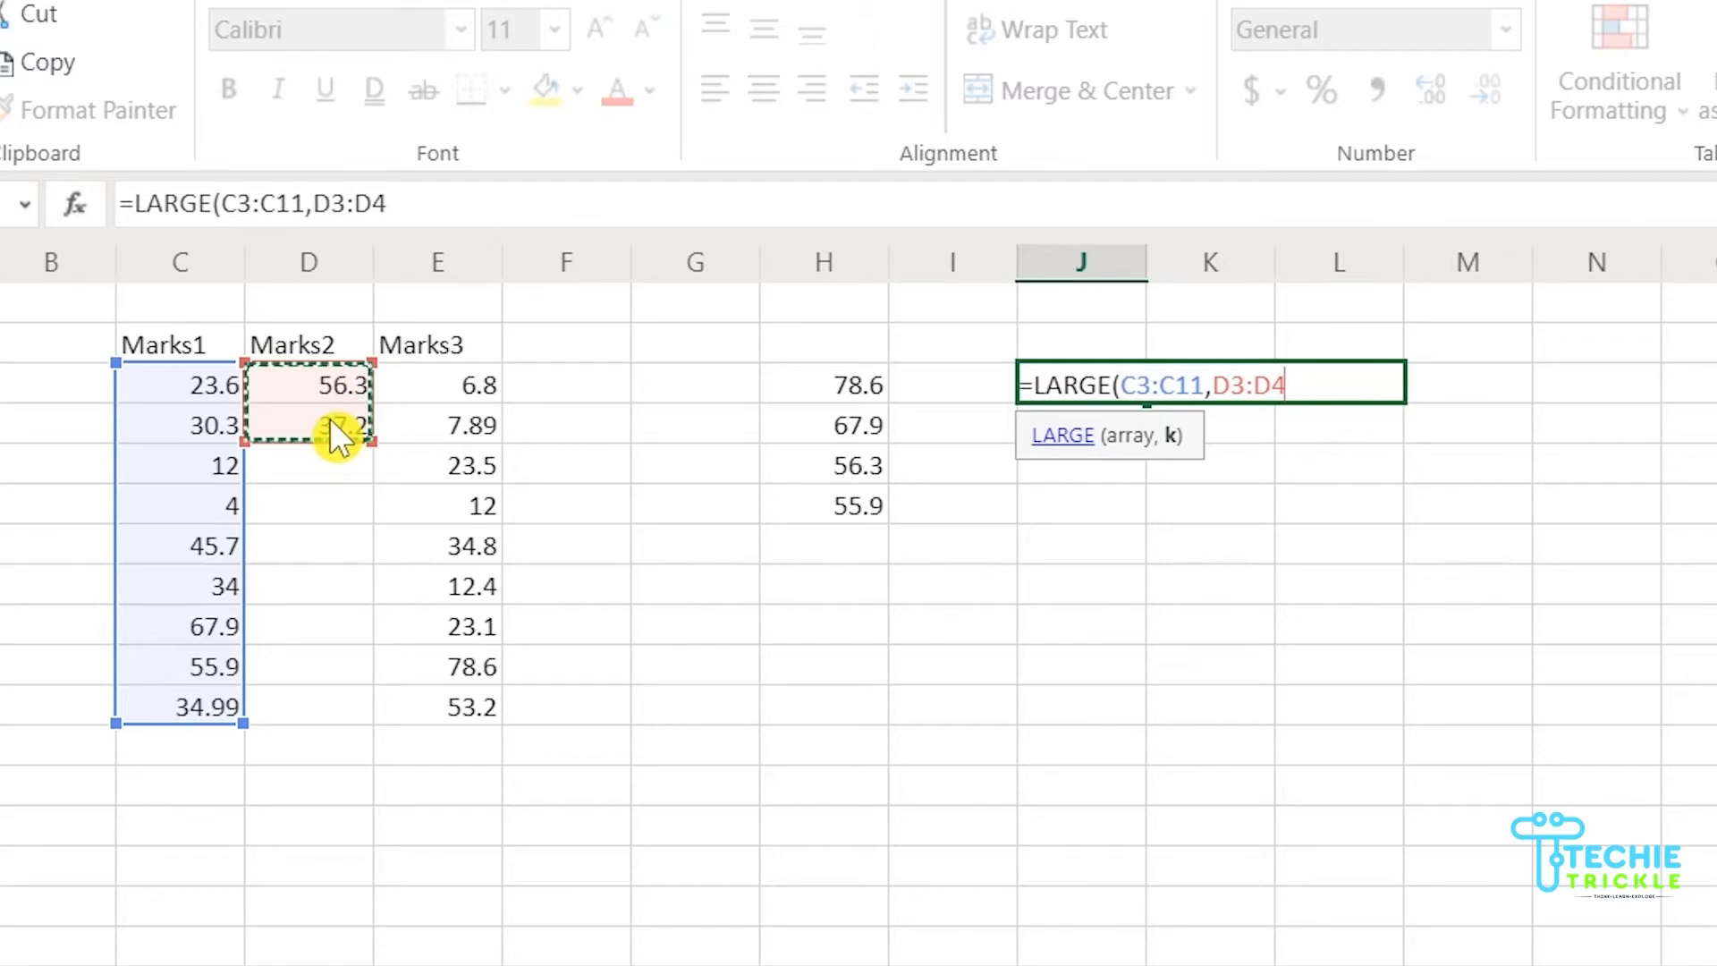
{"action": "type", "text": ","}
{"action": "left_click_drag", "start_coordinate": [460, 385], "coordinate": [444, 696]}
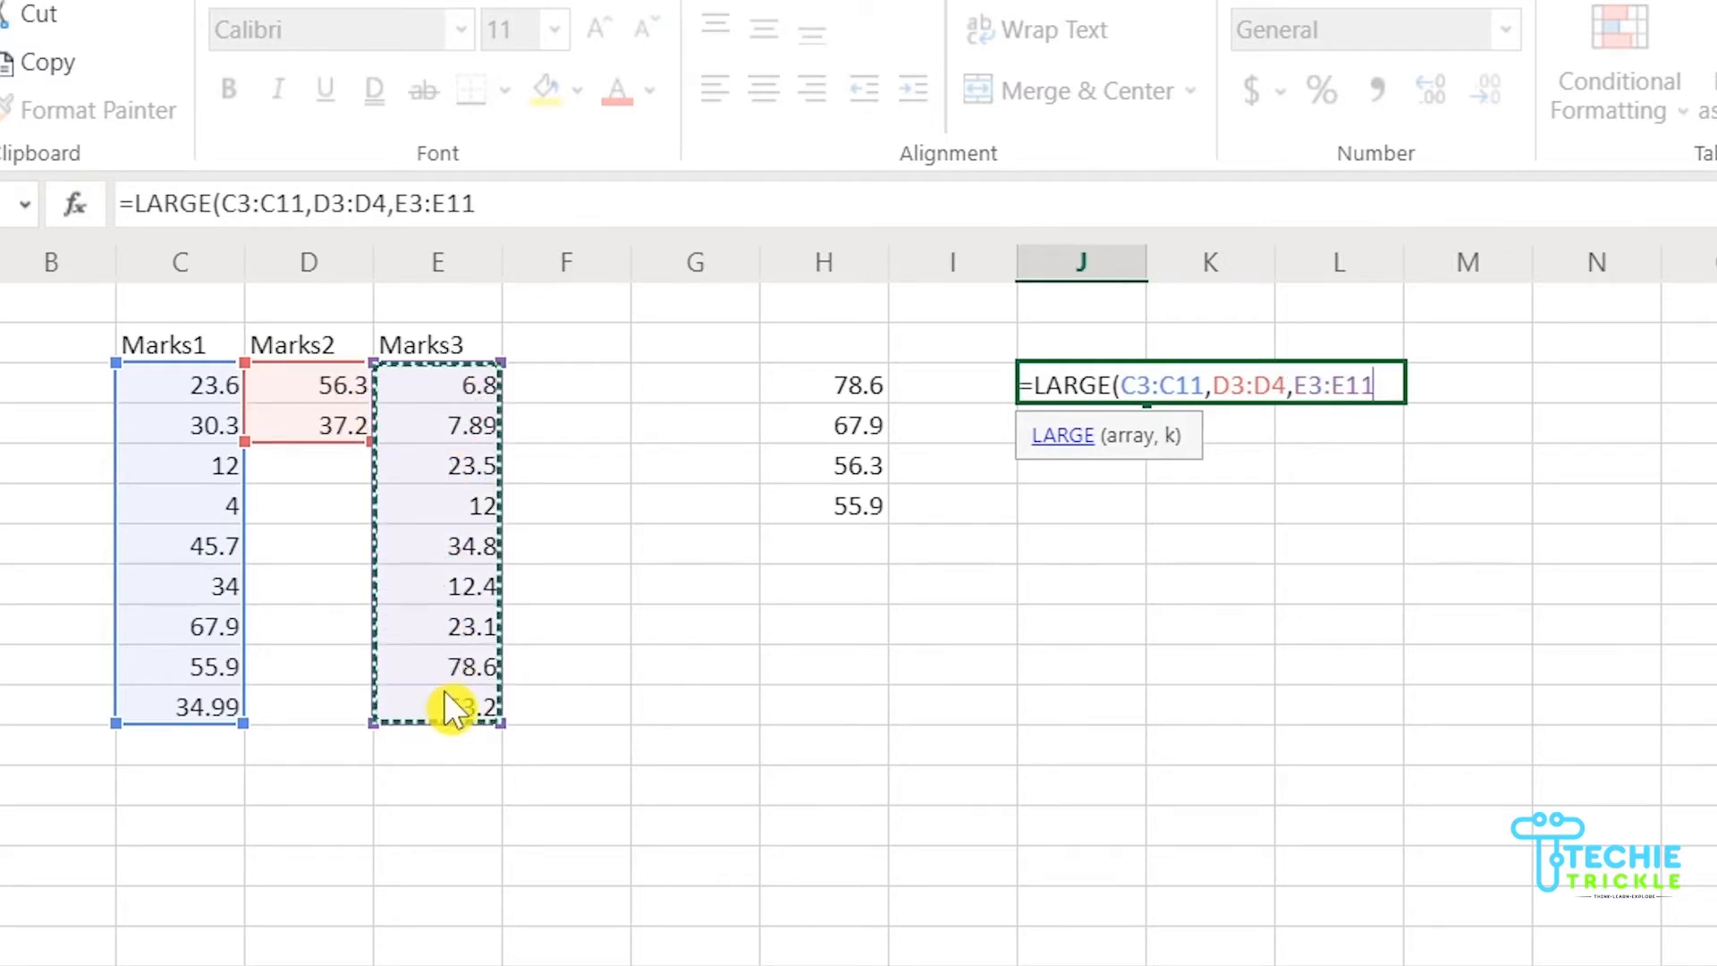
Group the three mark ranges in the J3 formula inside an extra pair of parentheses
{"action": "left_click", "coordinate": [1118, 385]}
{"action": "type", "text": "("}
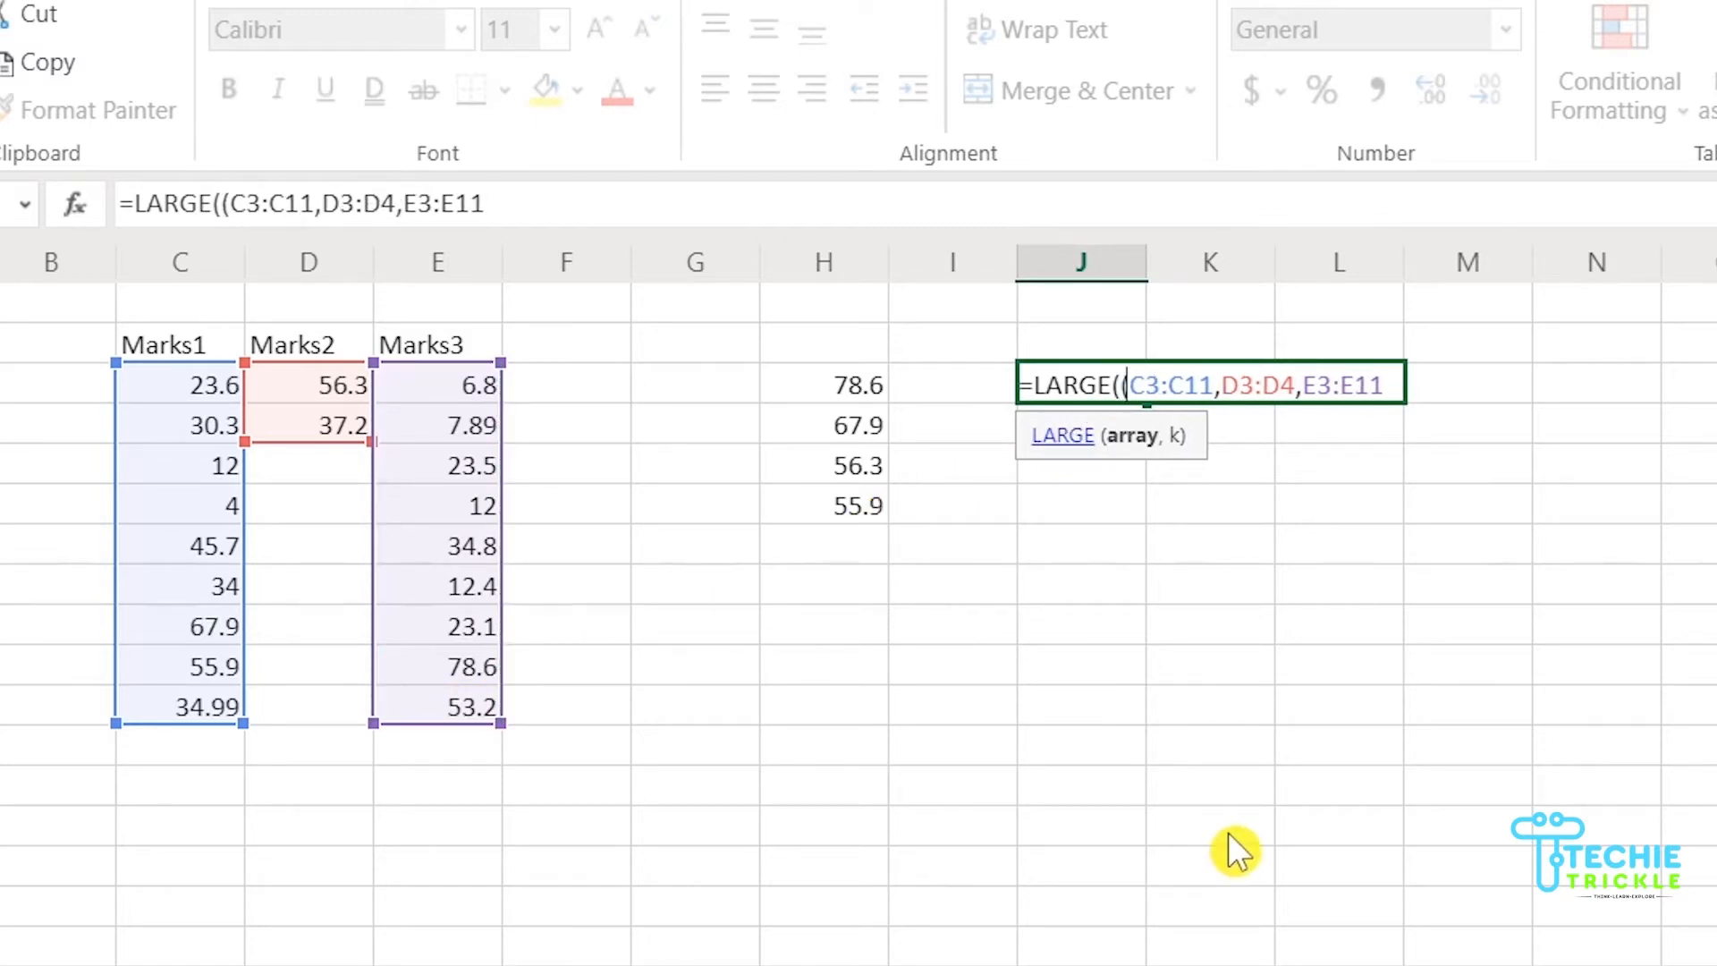
{"action": "left_click", "coordinate": [1395, 384]}
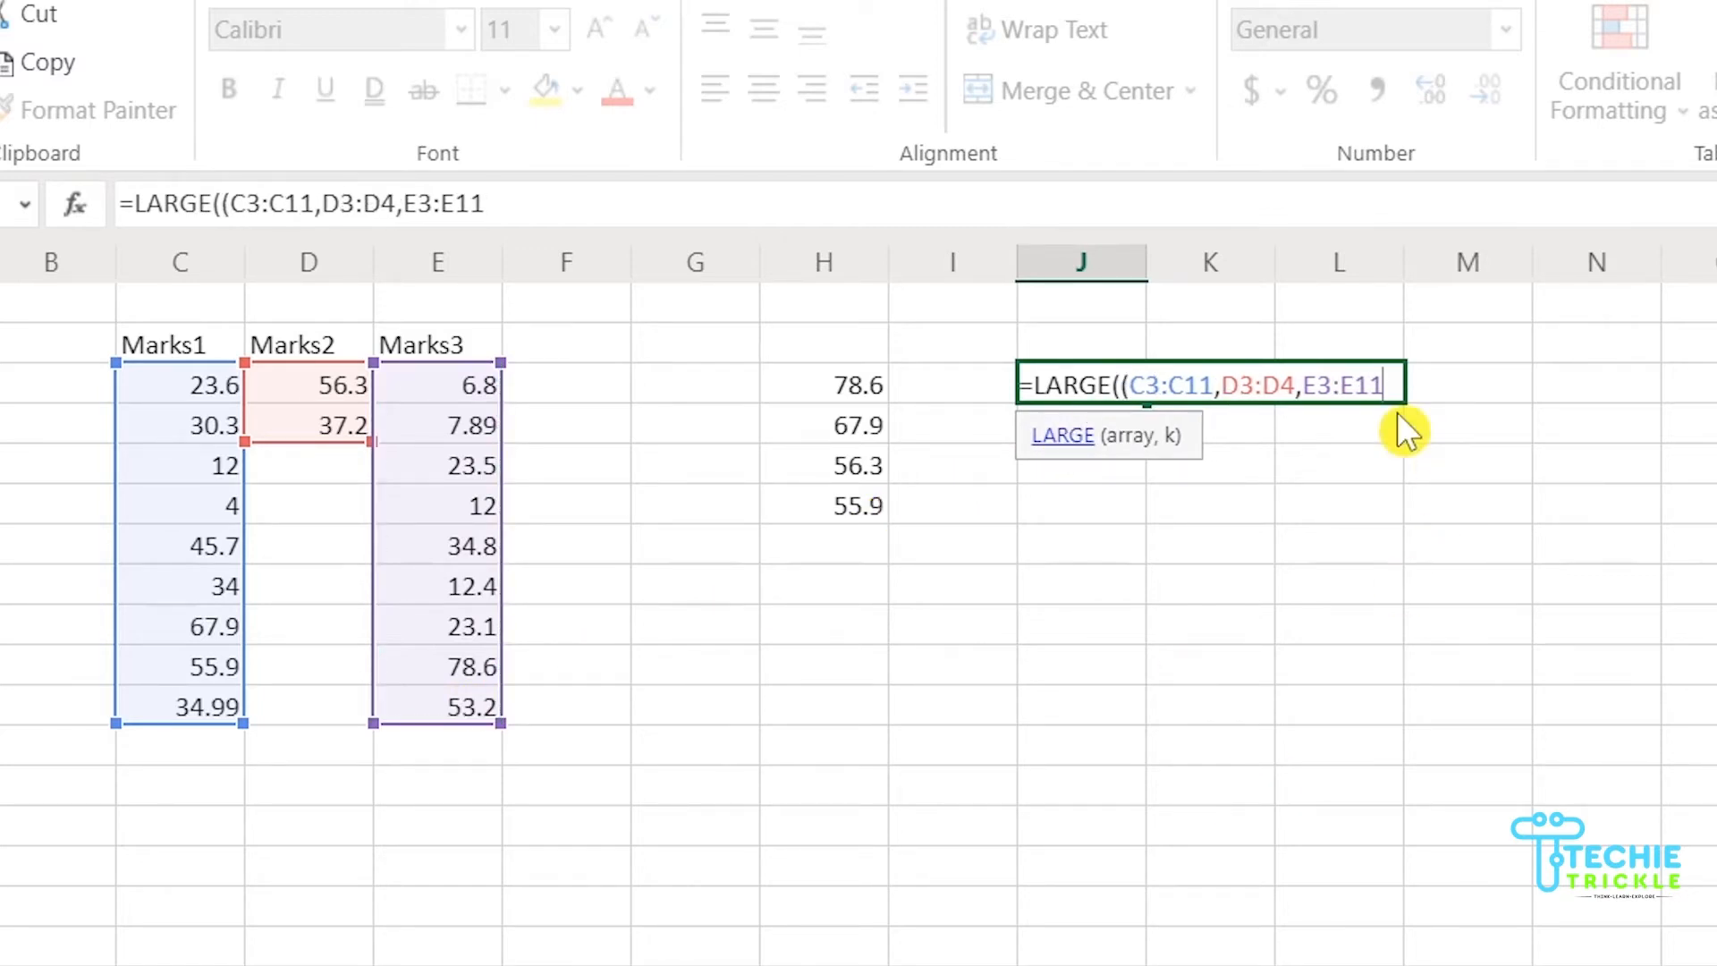
{"action": "type", "text": ")"}
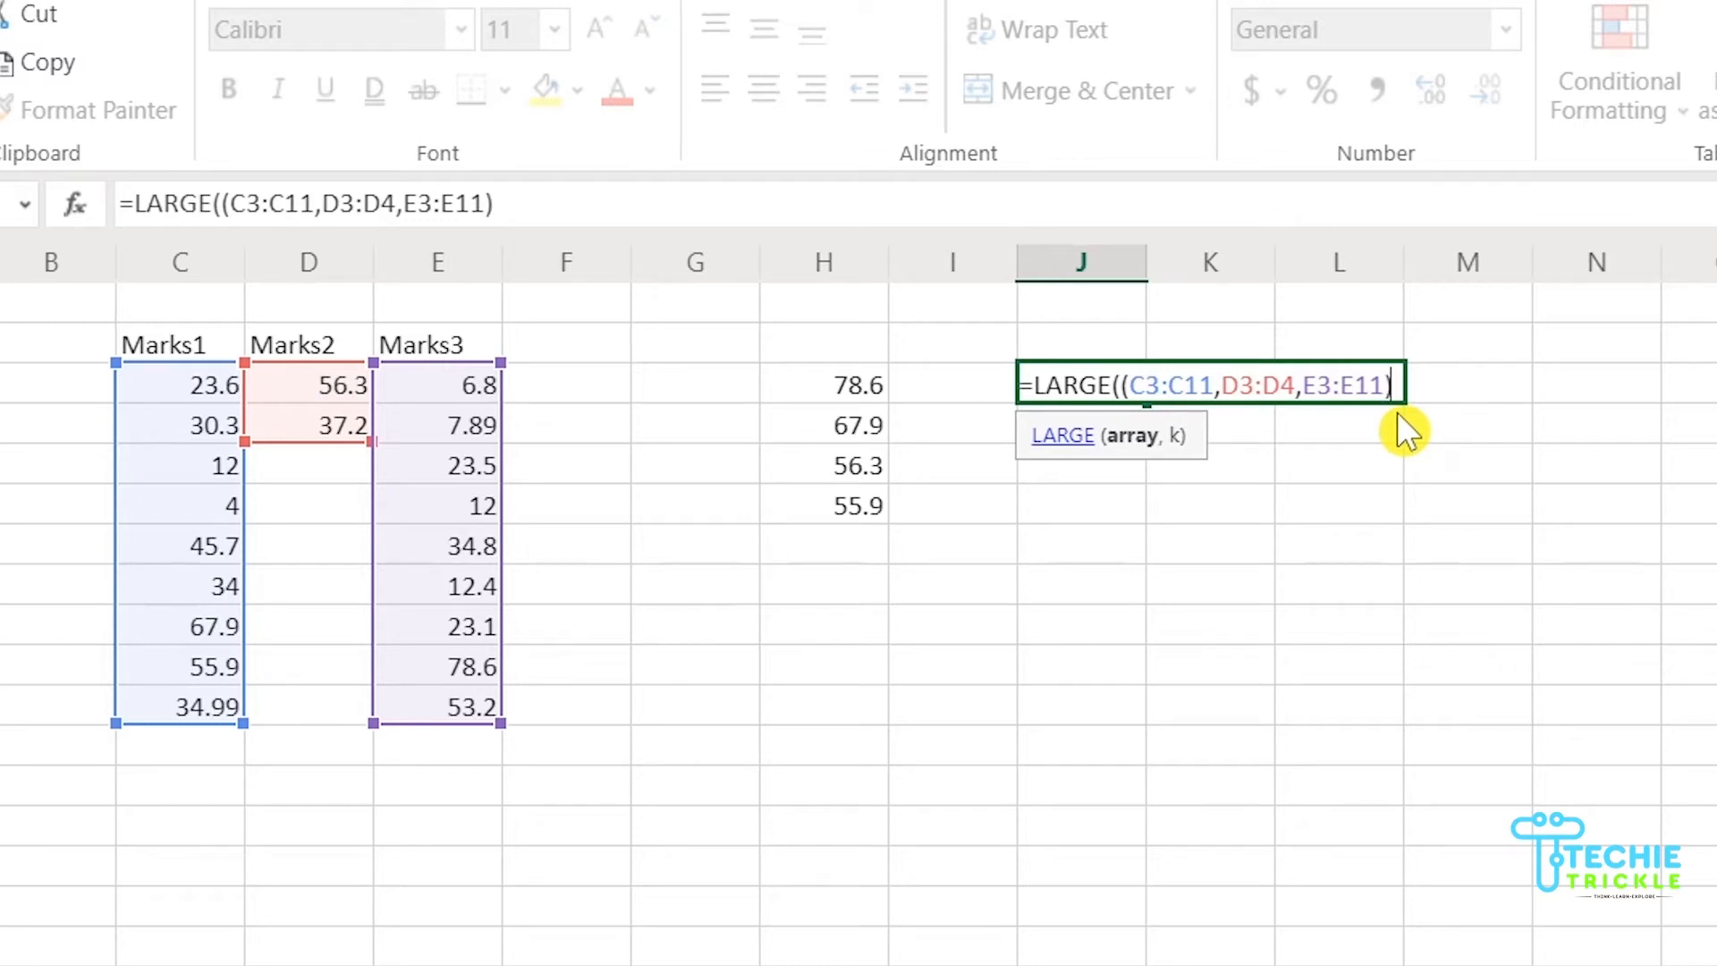
Finish the J3 formula with SEQUENCE(20,1) as the k argument and enter it, keeping J3 selected
{"action": "type", "text": ","}
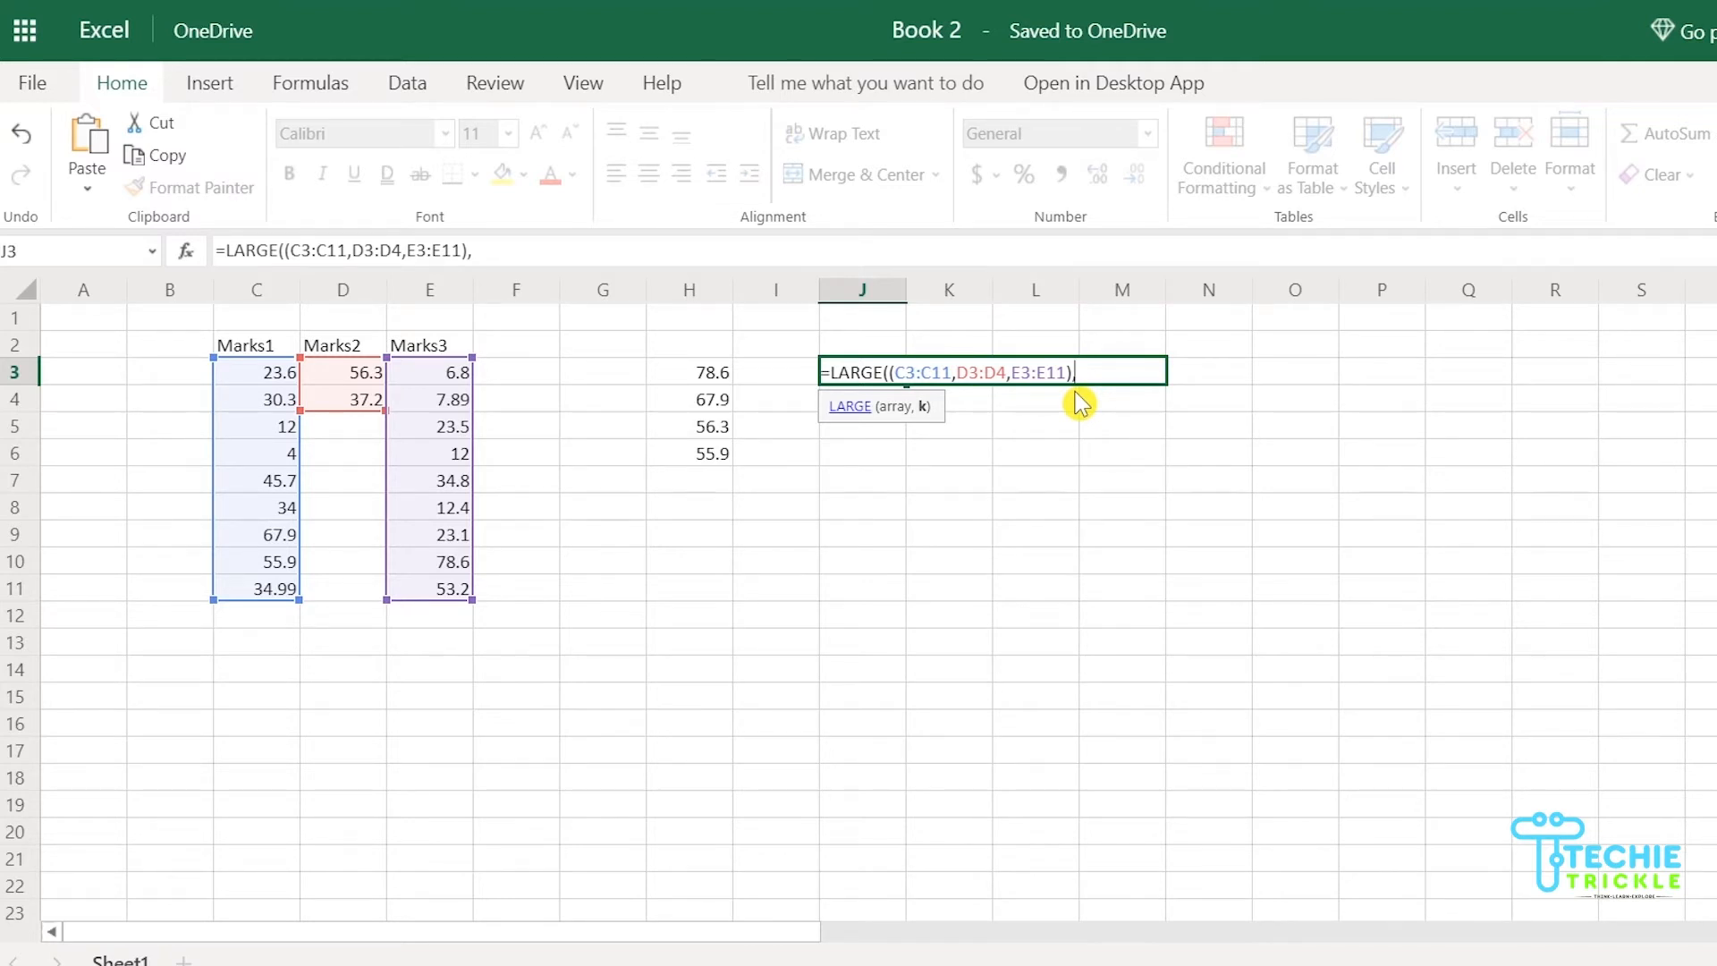
{"action": "type", "text": "SEQUE"}
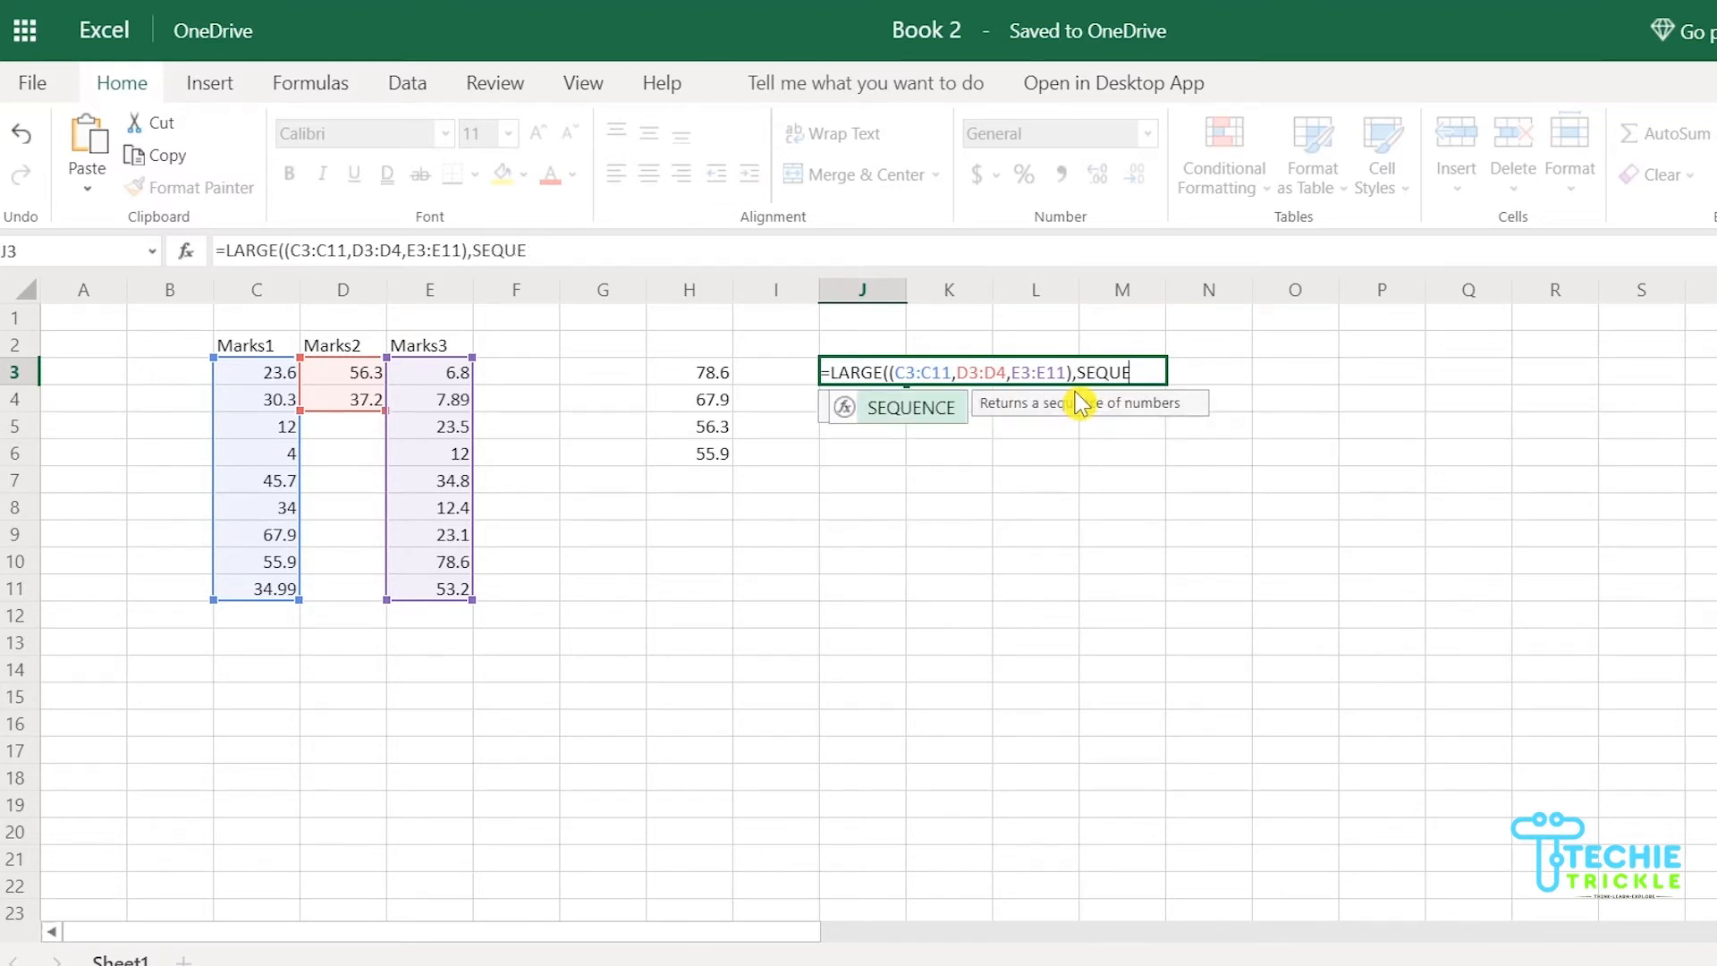
{"action": "type", "text": "NCE"}
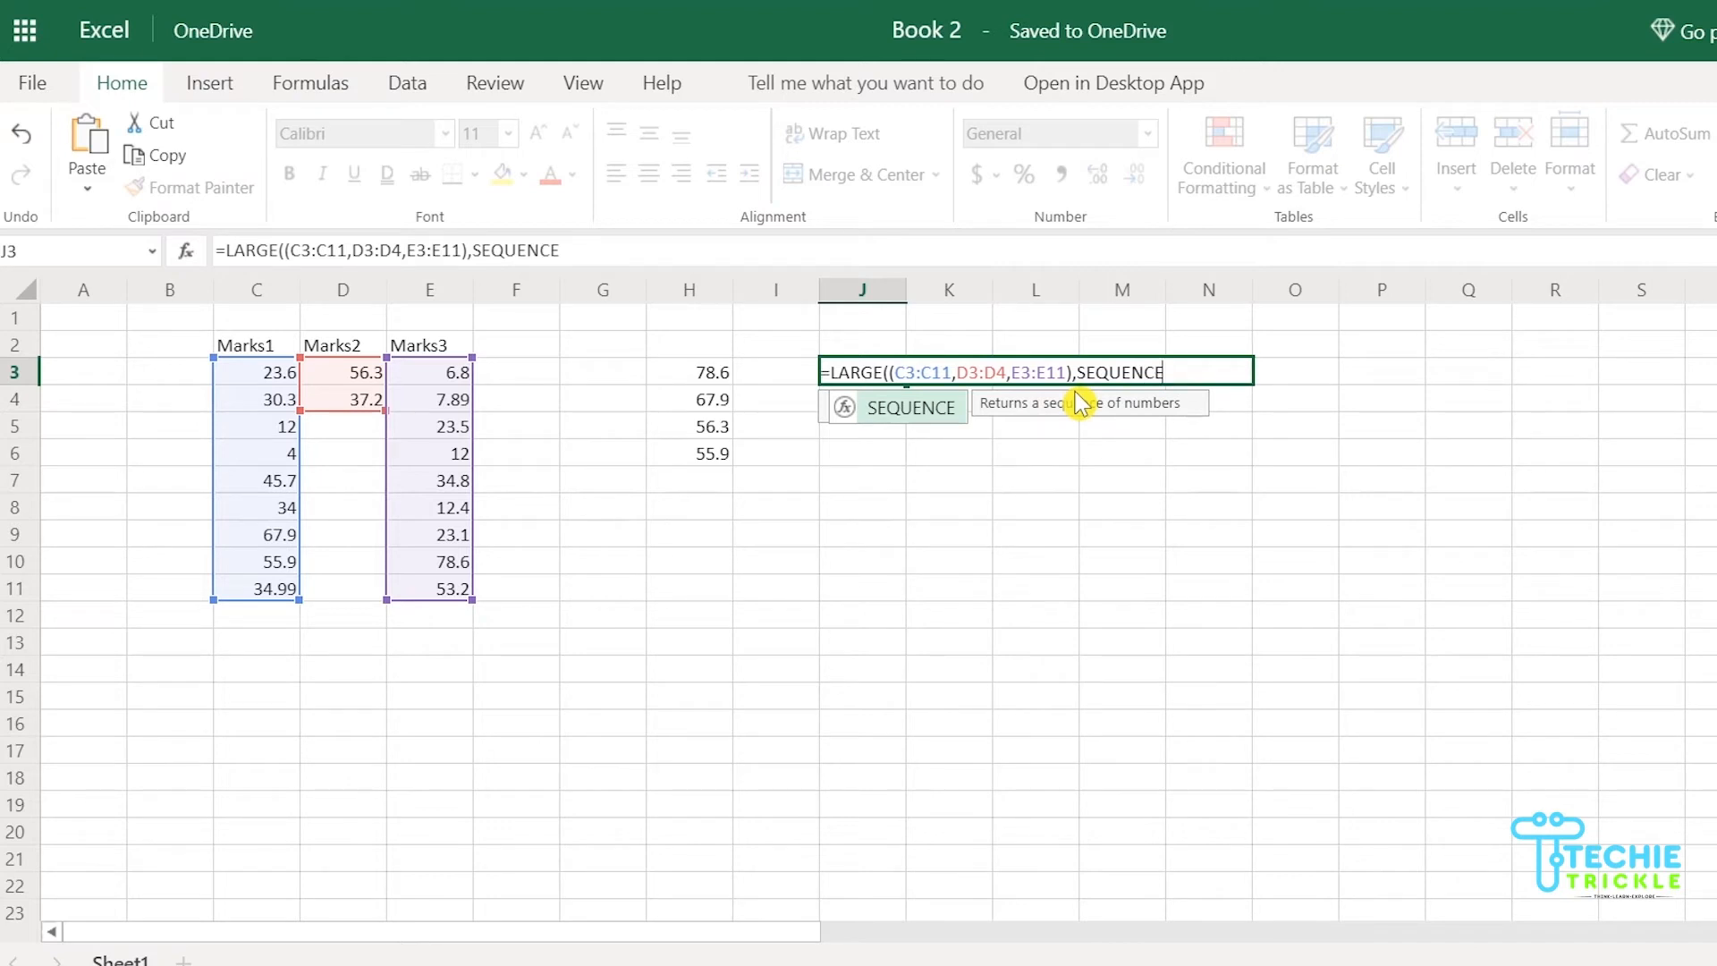
{"action": "type", "text": "("}
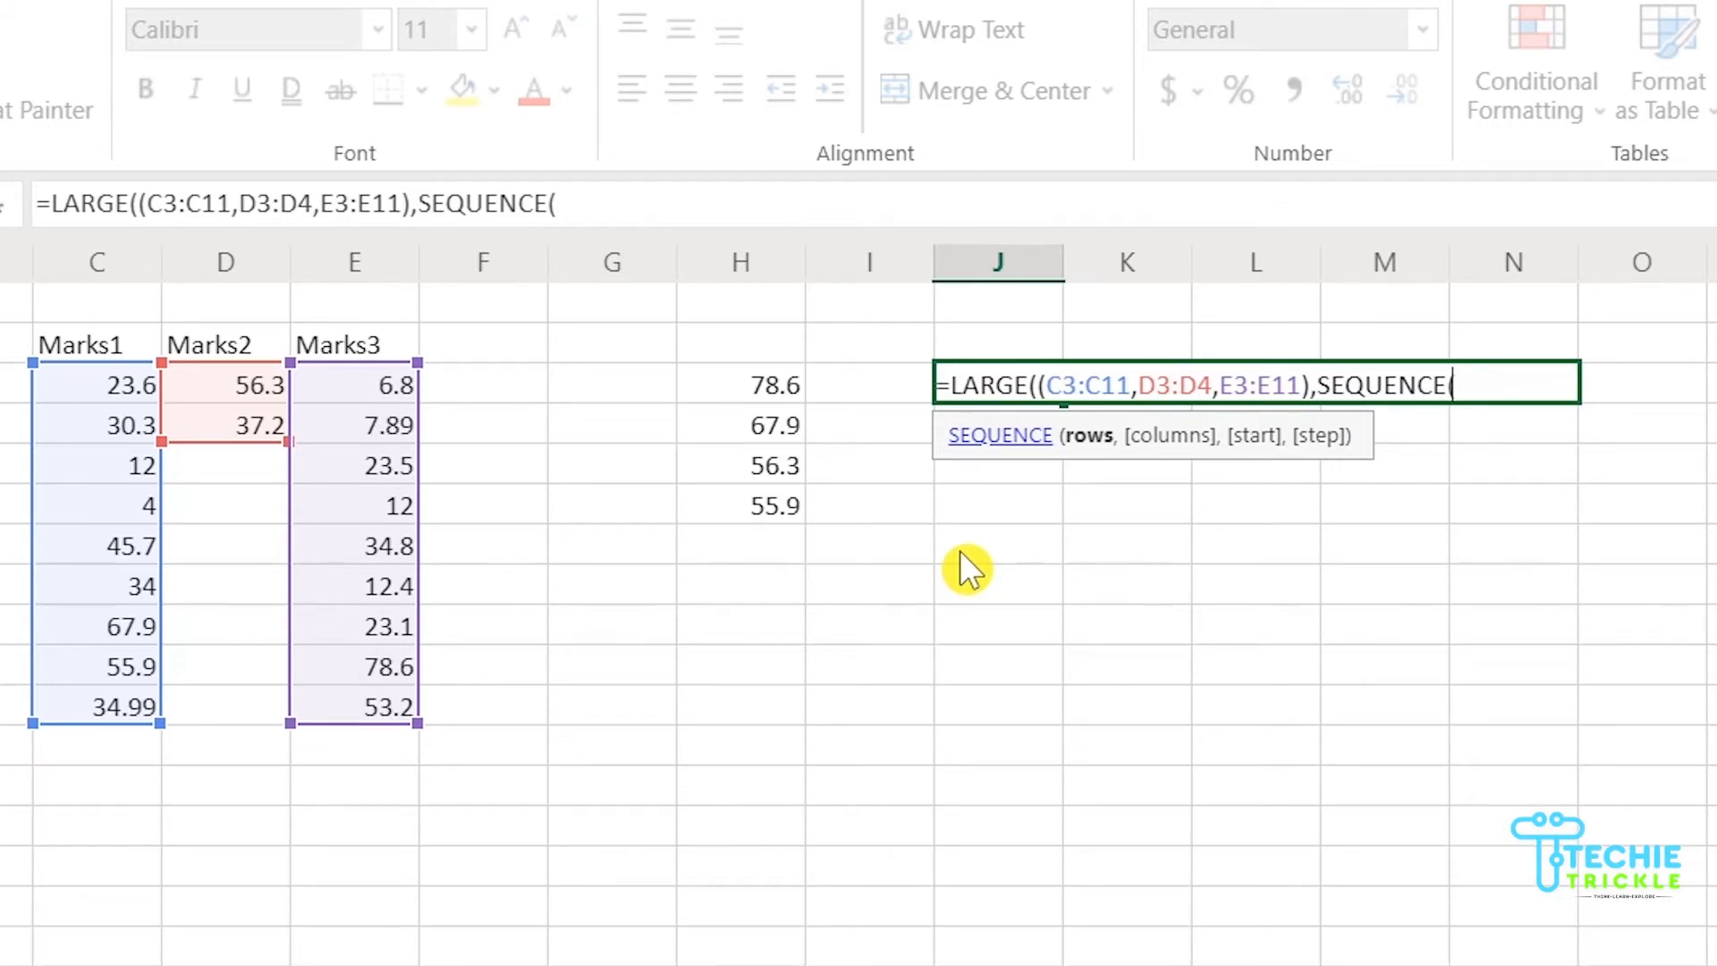
{"action": "type", "text": "20"}
{"action": "type", "text": ","}
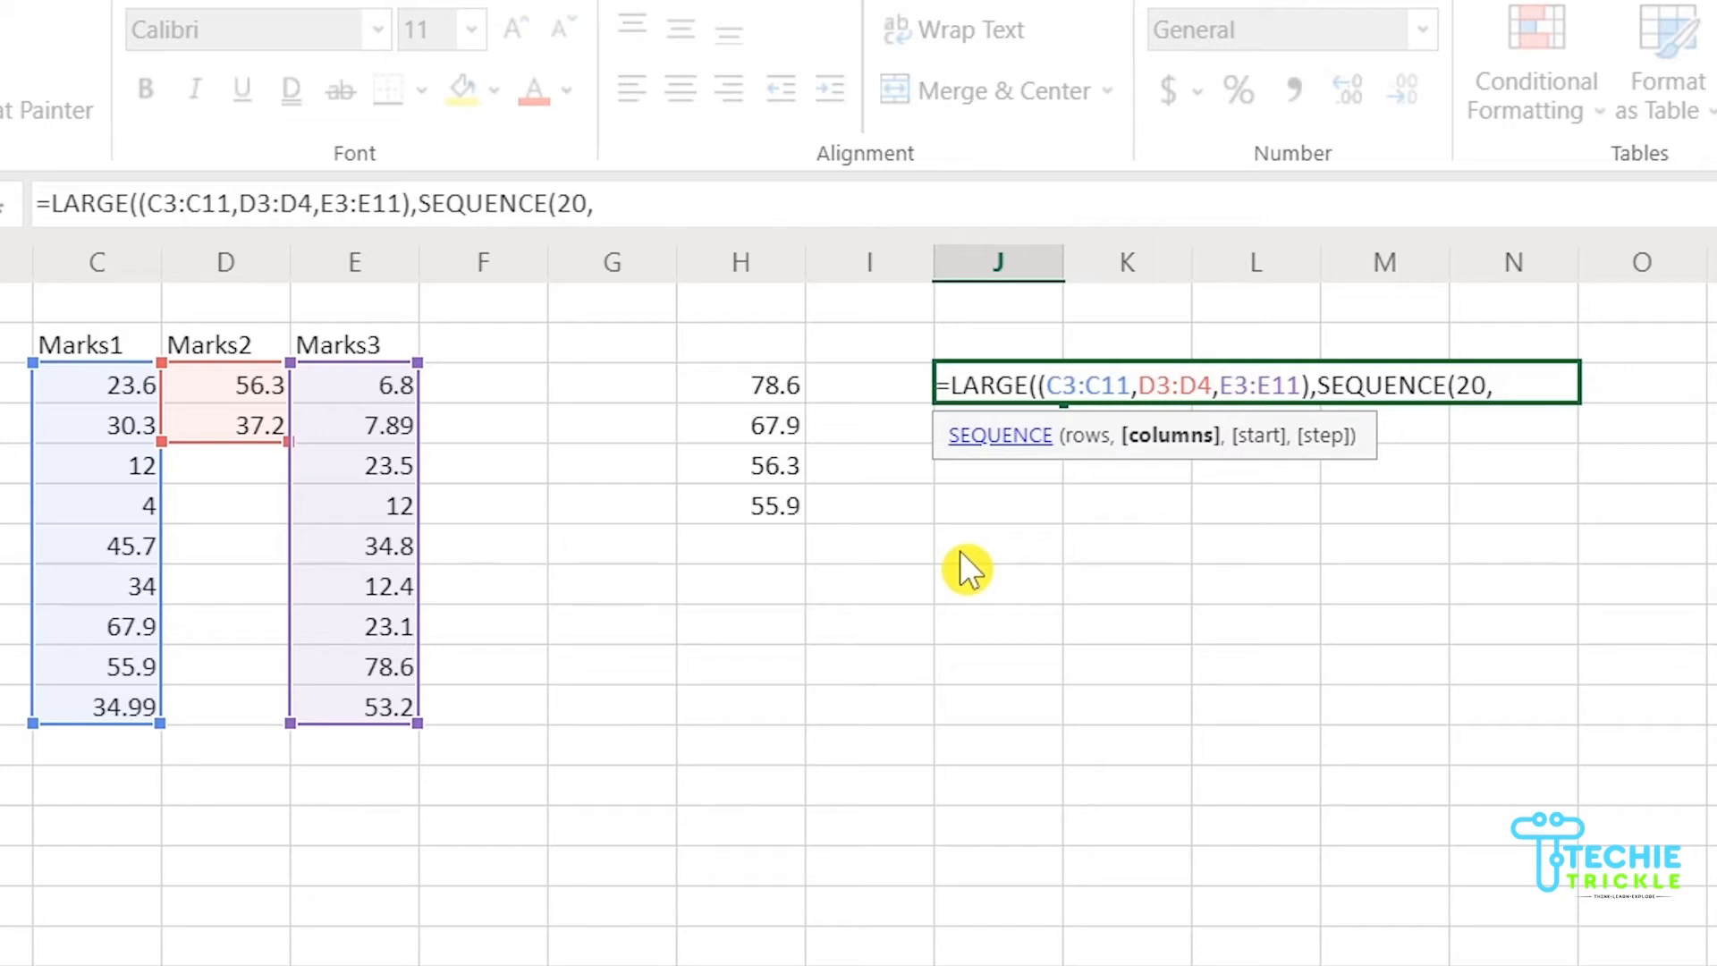
{"action": "type", "text": "1)"}
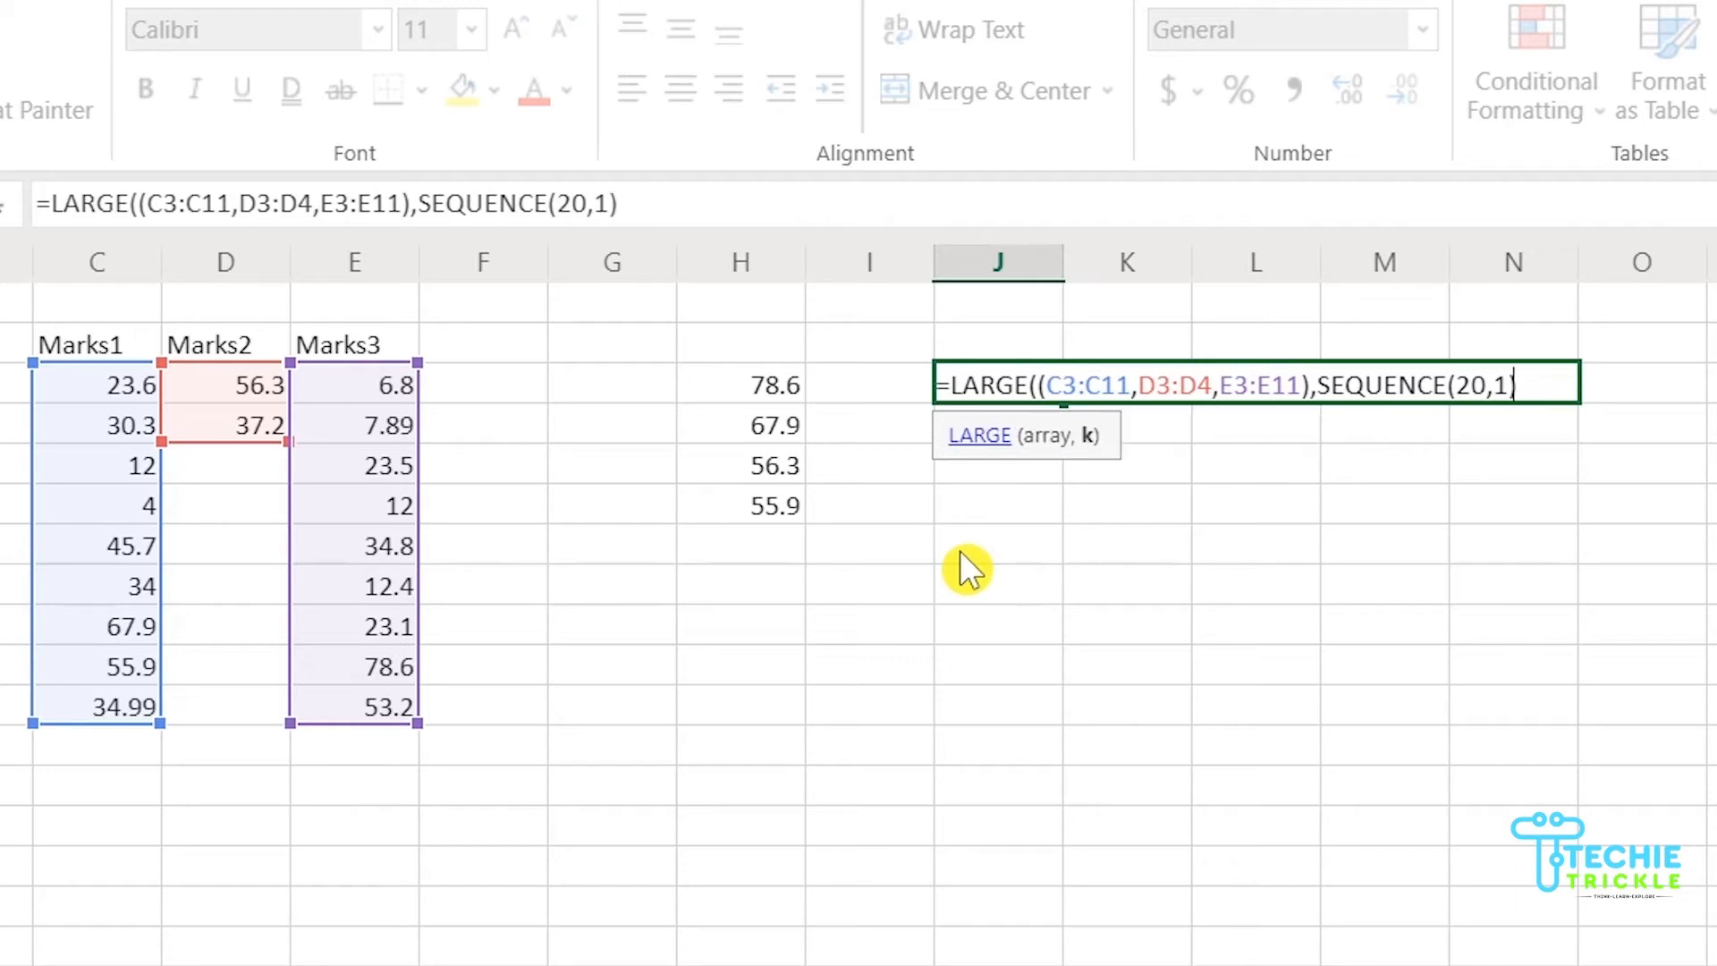
{"action": "type", "text": ")"}
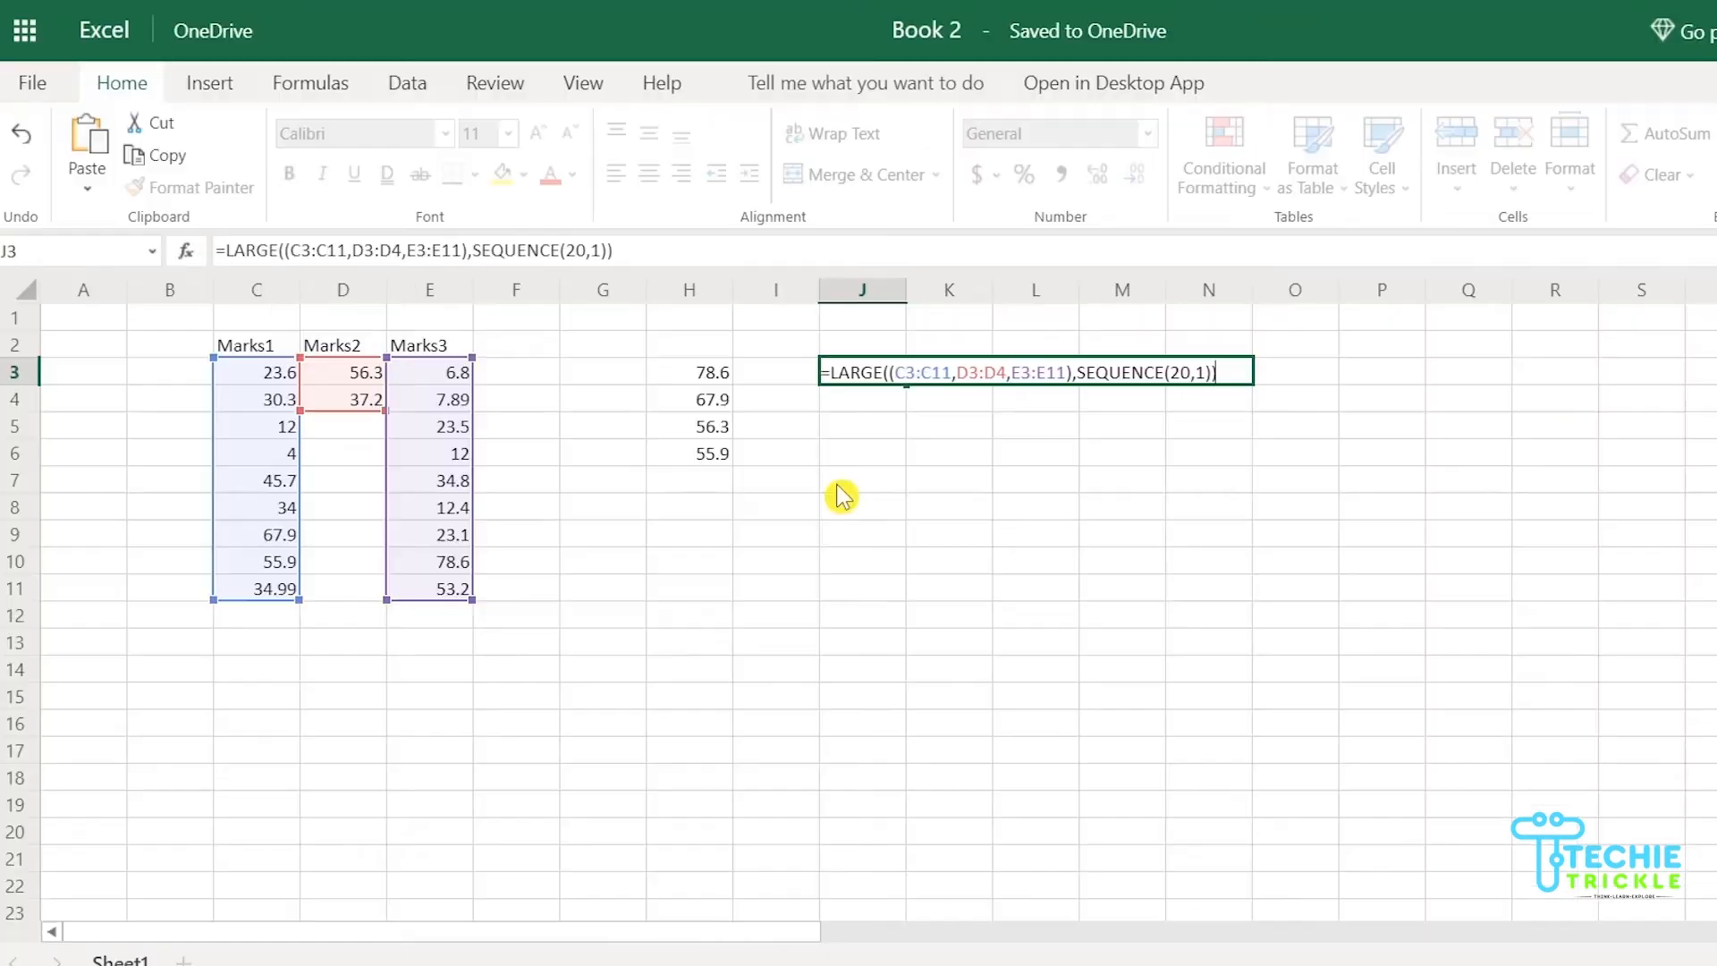
{"action": "key", "text": "ctrl+Return"}
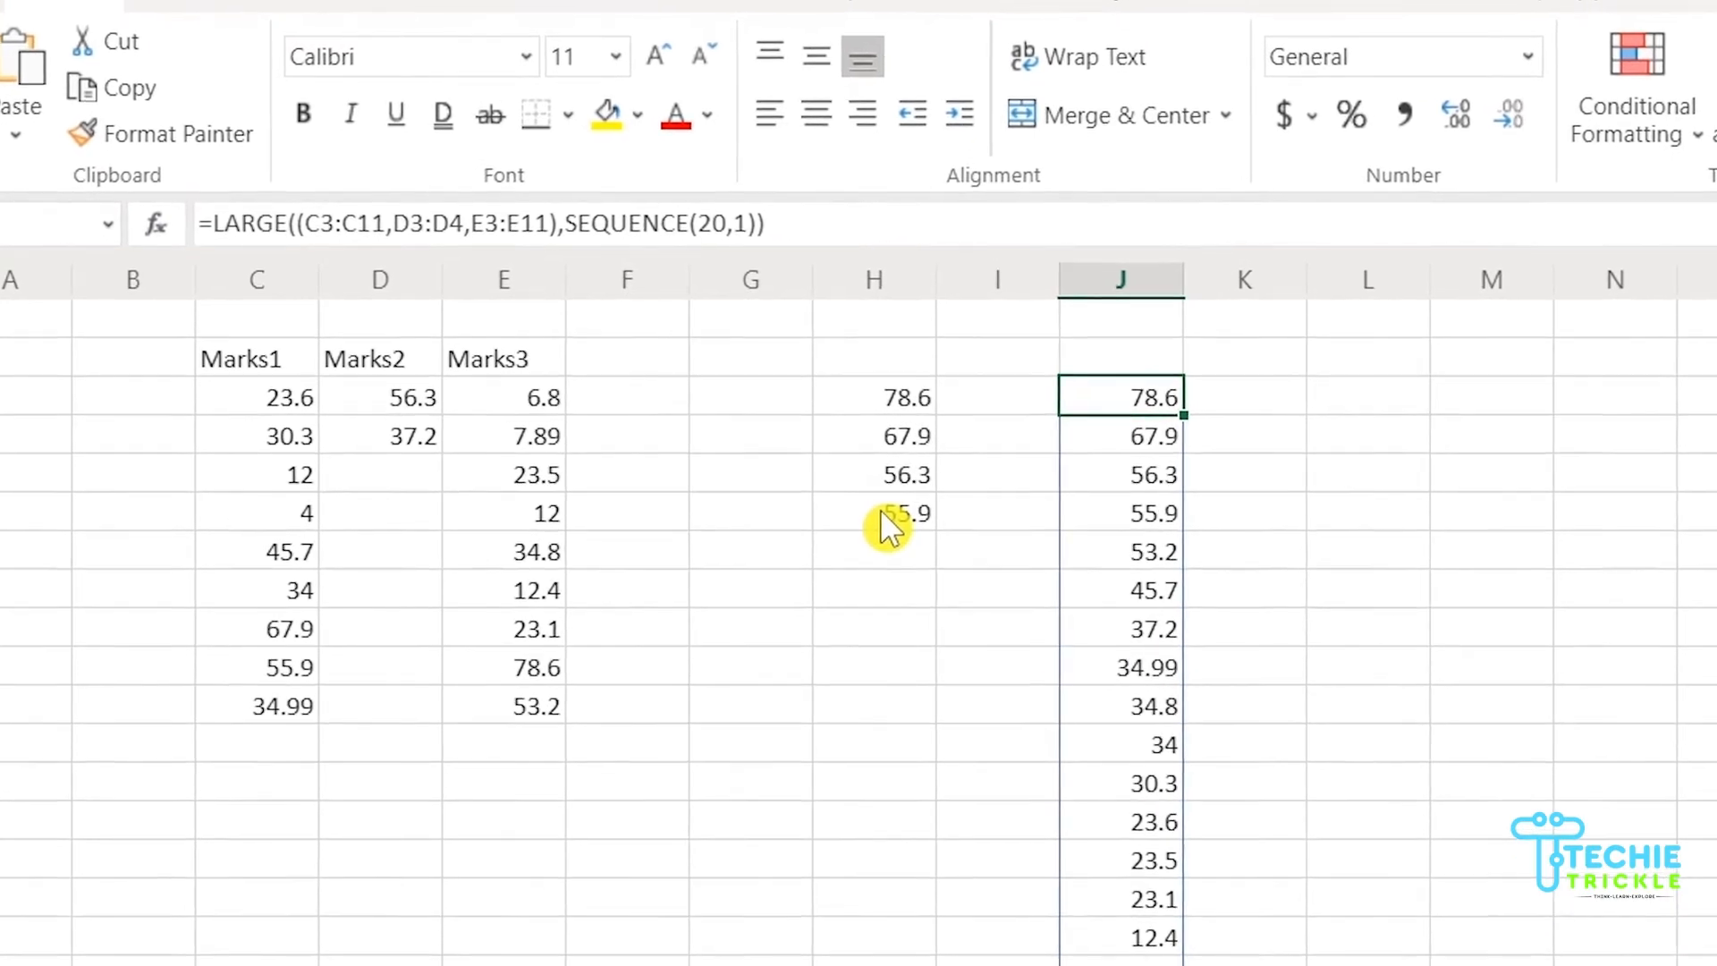
Compare the LARGE formula in H3 with the one in J3
{"action": "left_click", "coordinate": [892, 397]}
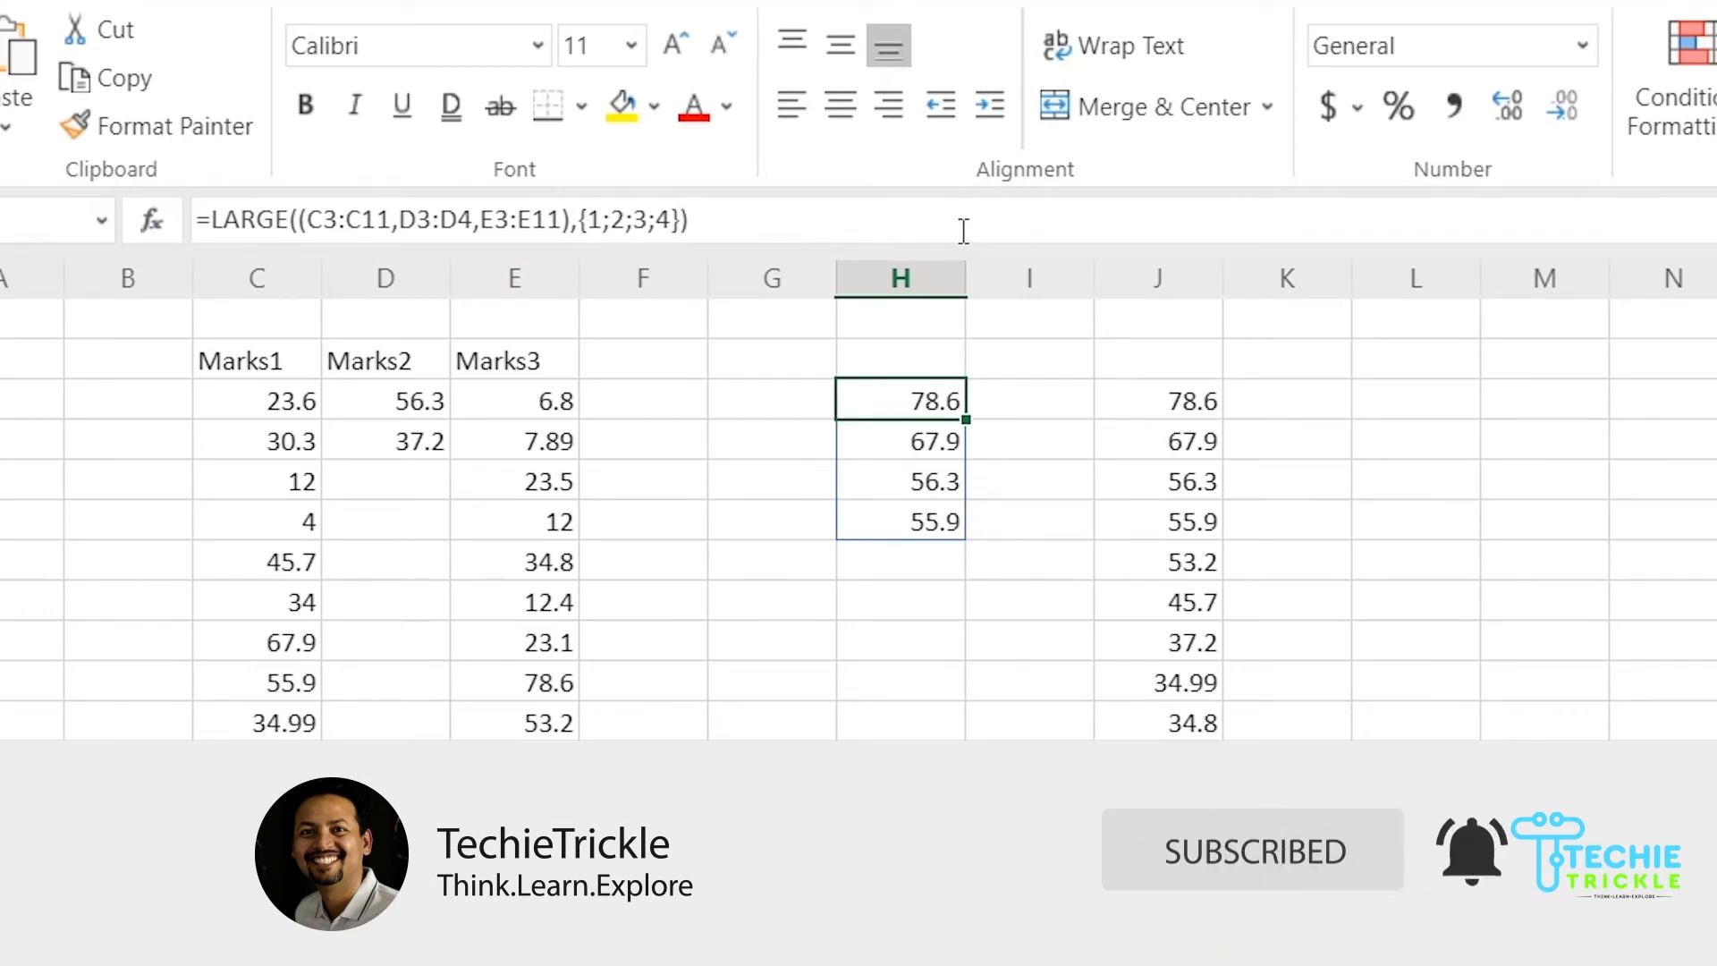
{"action": "left_click", "coordinate": [1194, 413]}
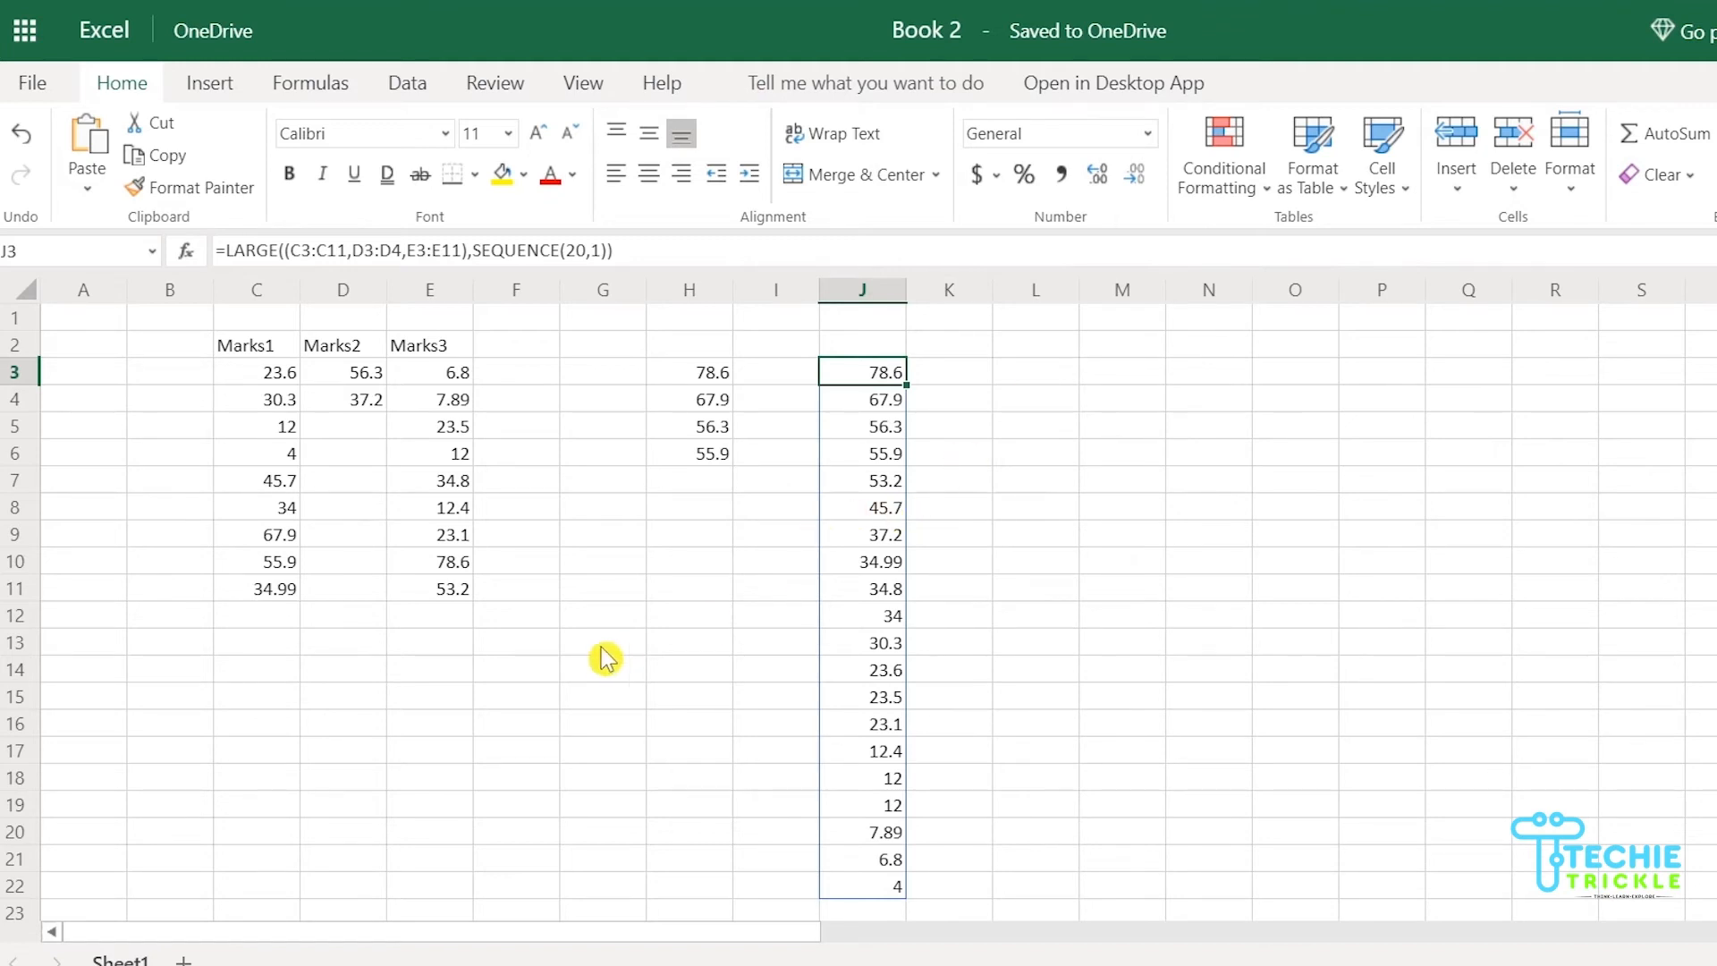
Enter a COUNT formula in G15 that counts the marks in C3:C11, D3:D4 and E3:E11
{"action": "left_click", "coordinate": [597, 705]}
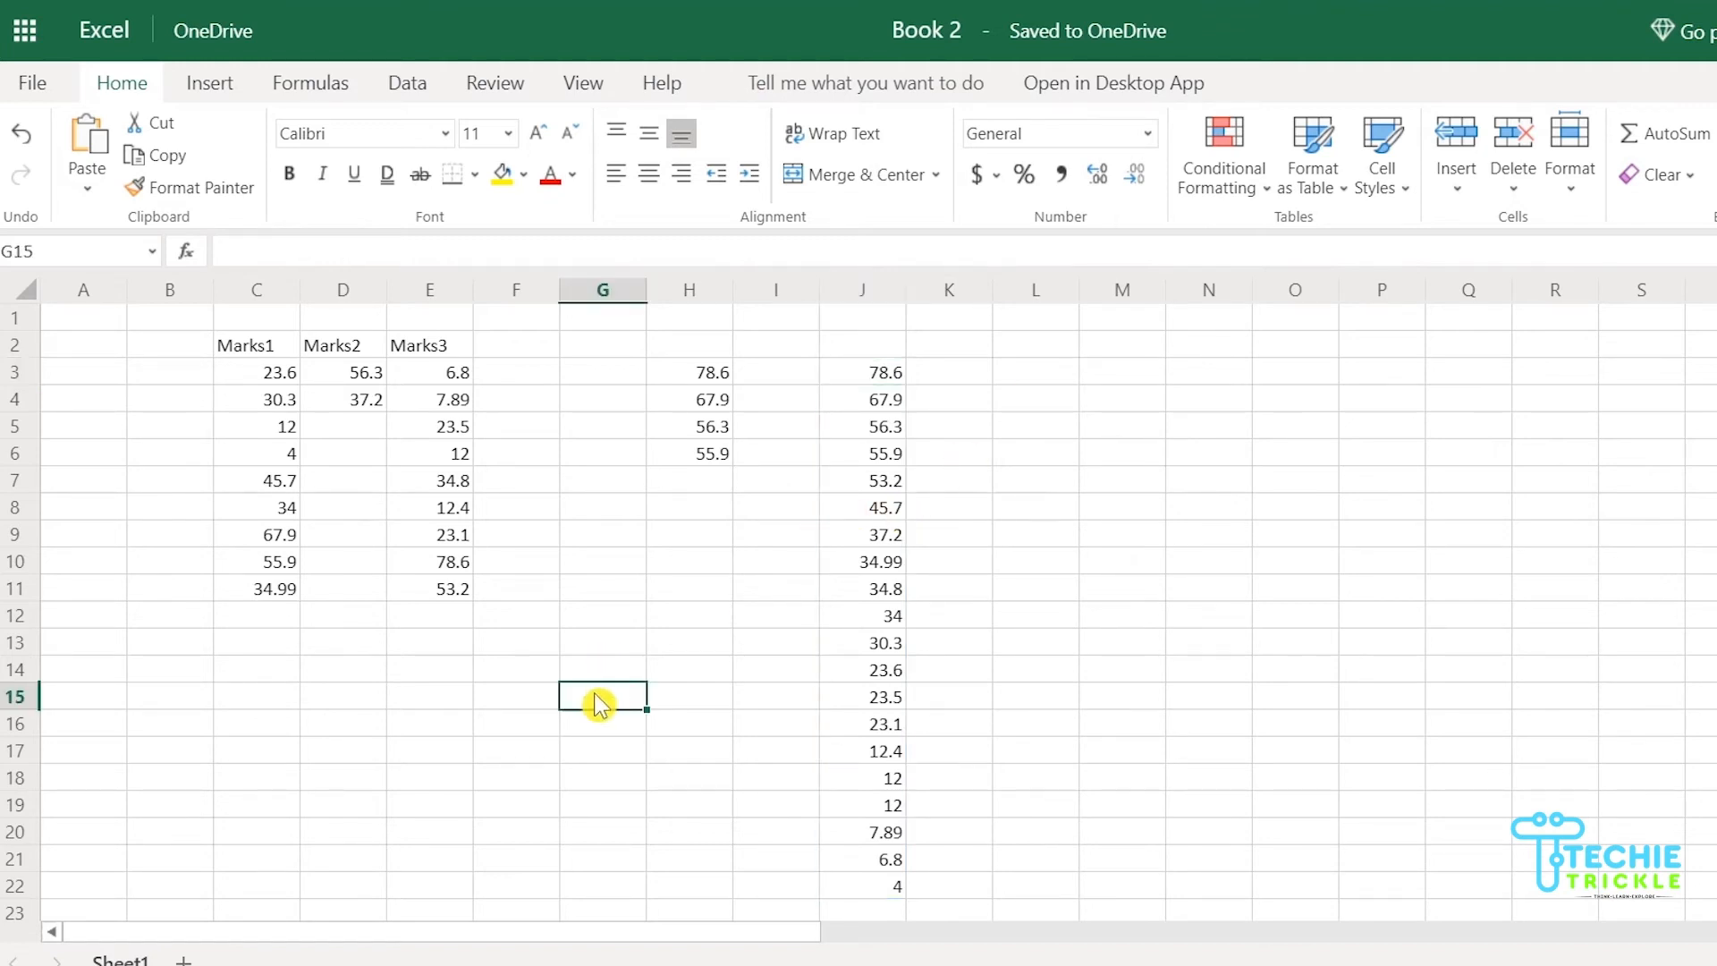
{"action": "type", "text": "="}
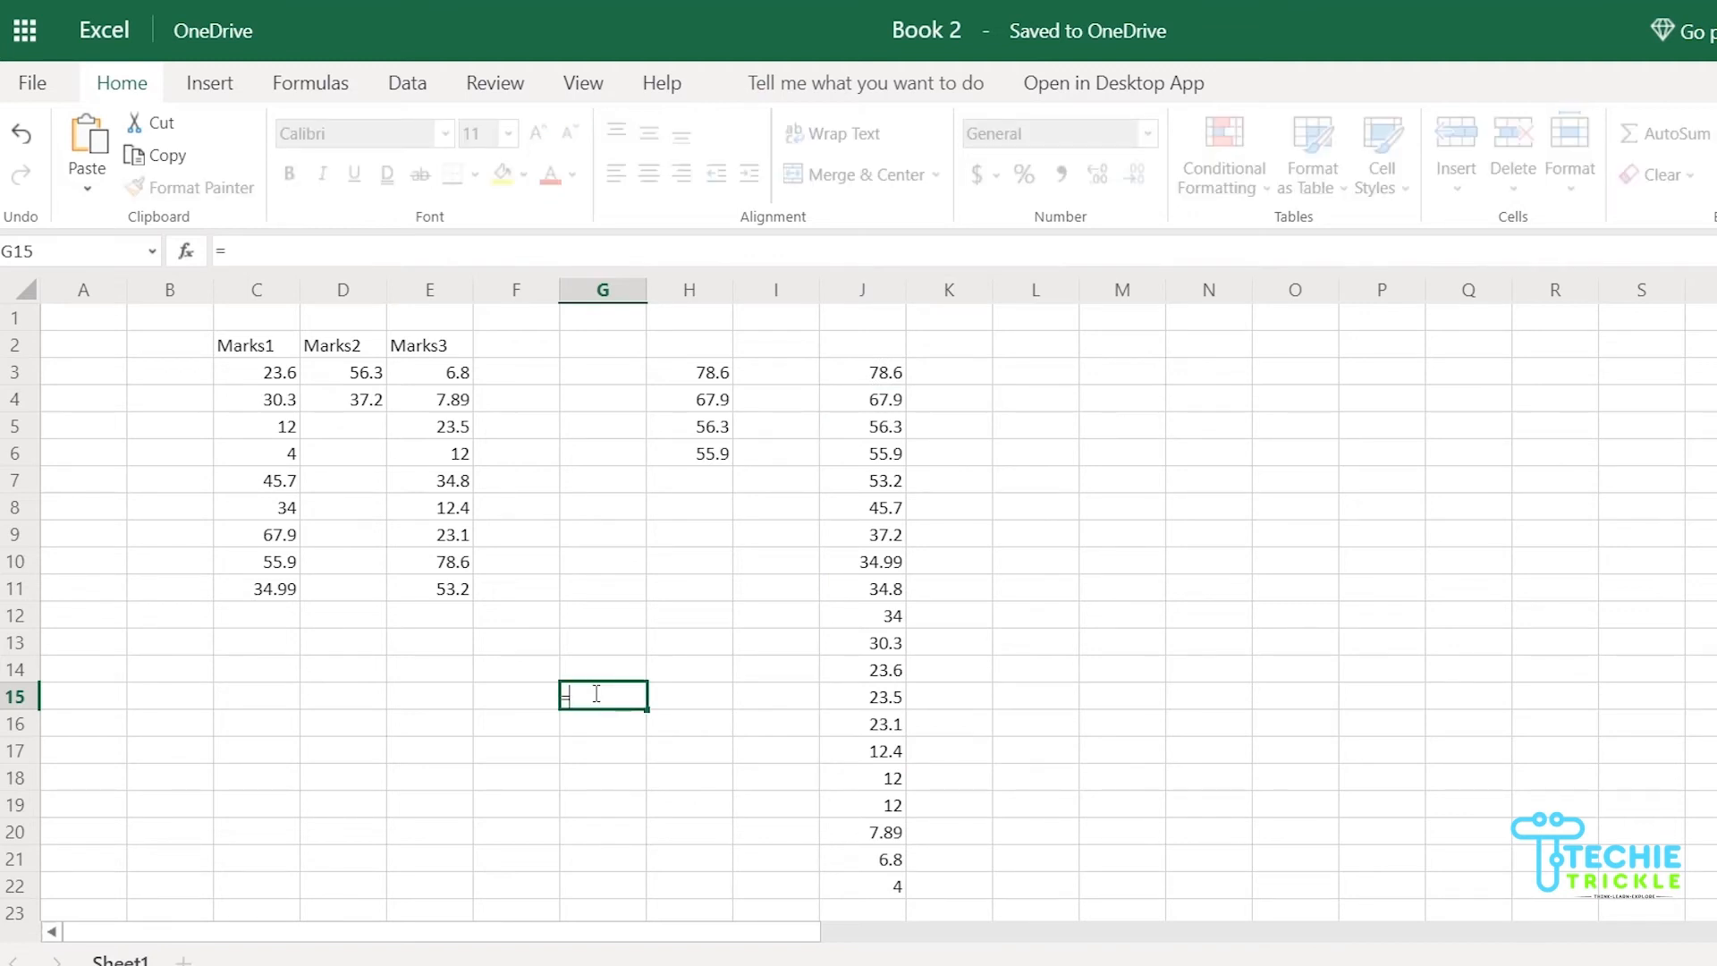
{"action": "type", "text": "COU"}
{"action": "type", "text": "NT"}
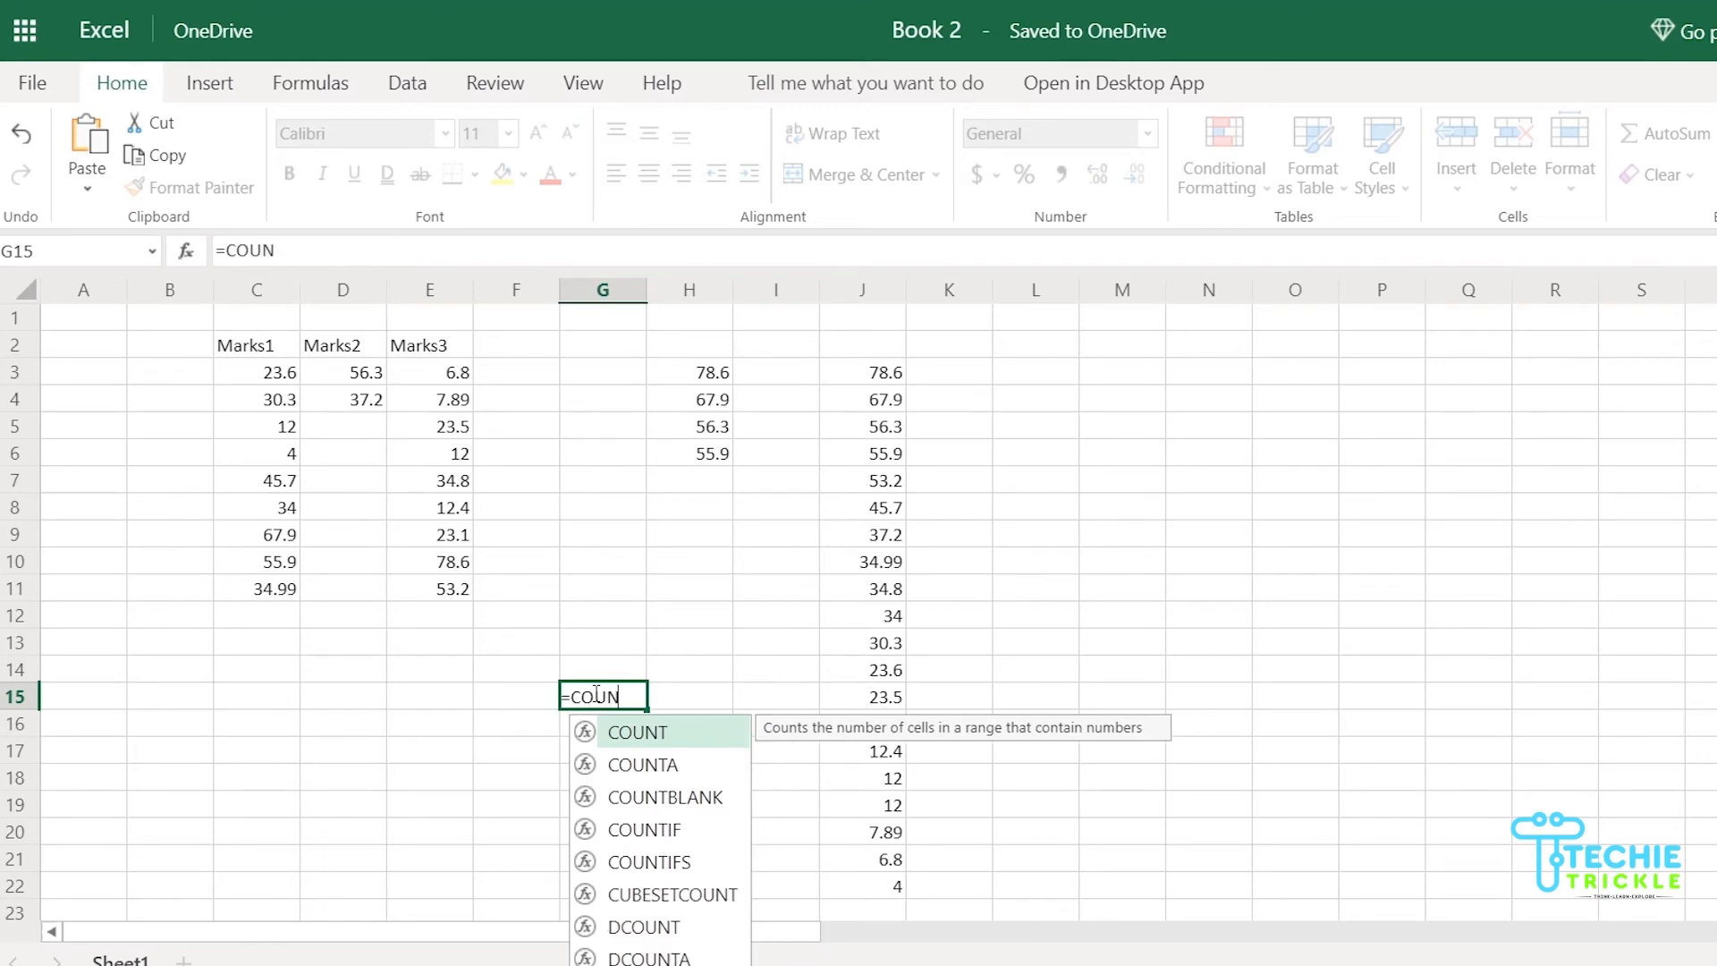
{"action": "type", "text": "("}
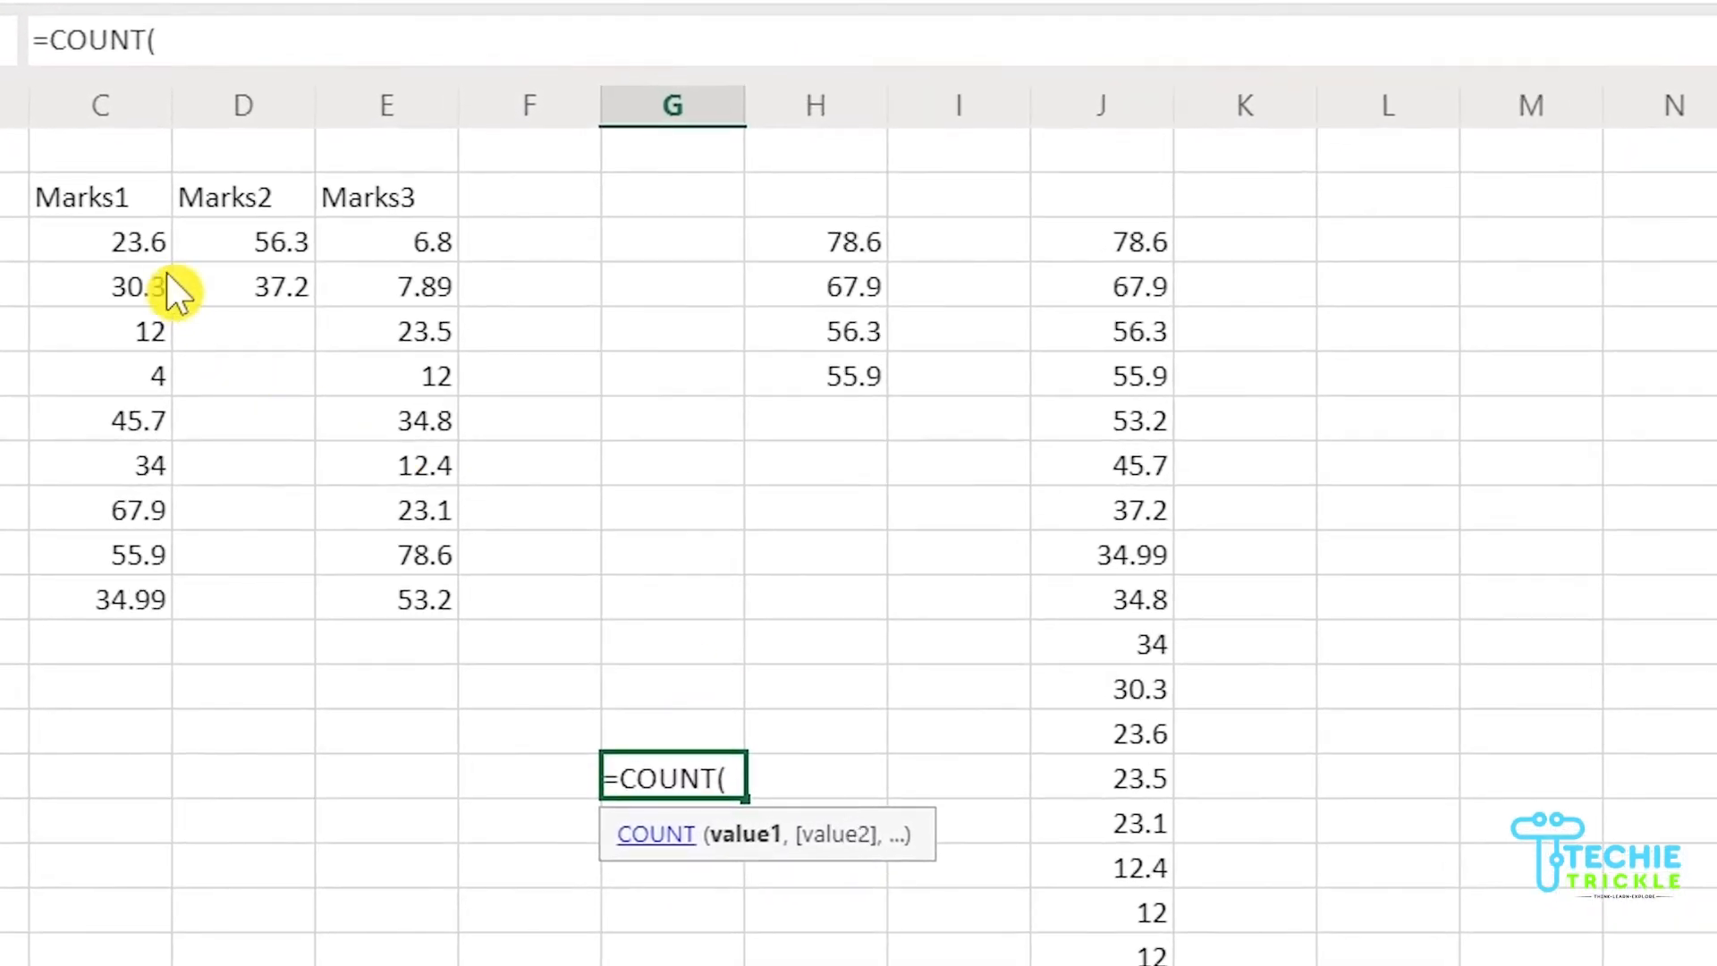
{"action": "left_click_drag", "start_coordinate": [134, 237], "coordinate": [165, 597]}
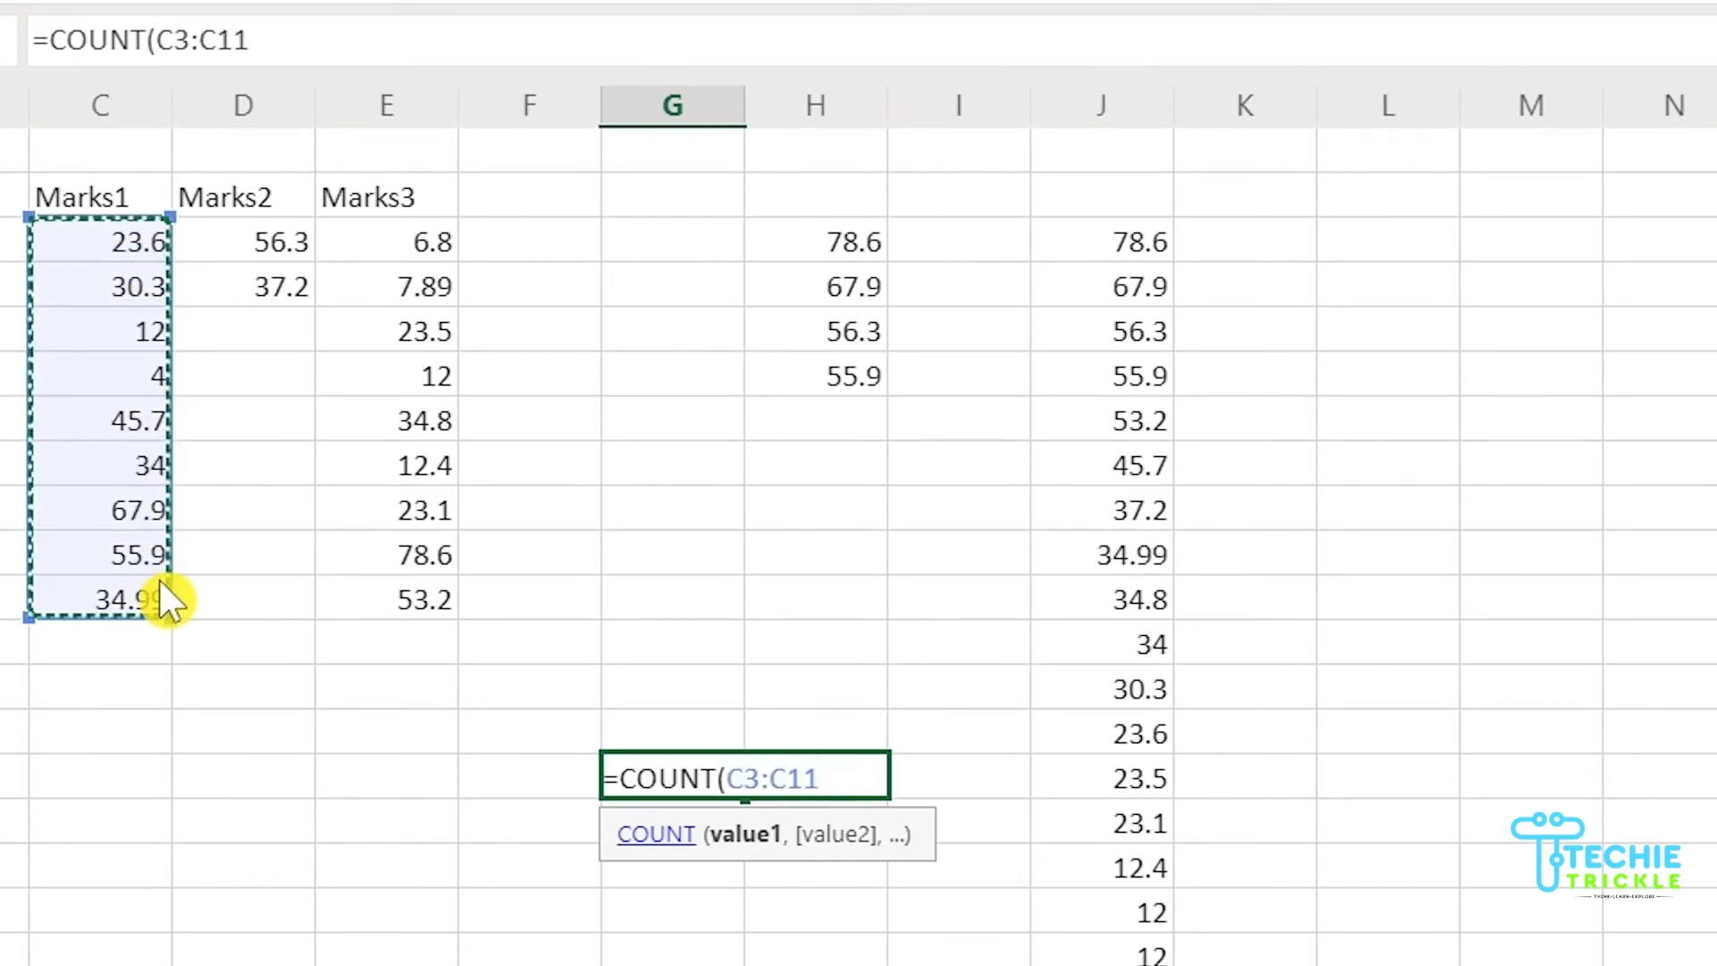
{"action": "type", "text": ","}
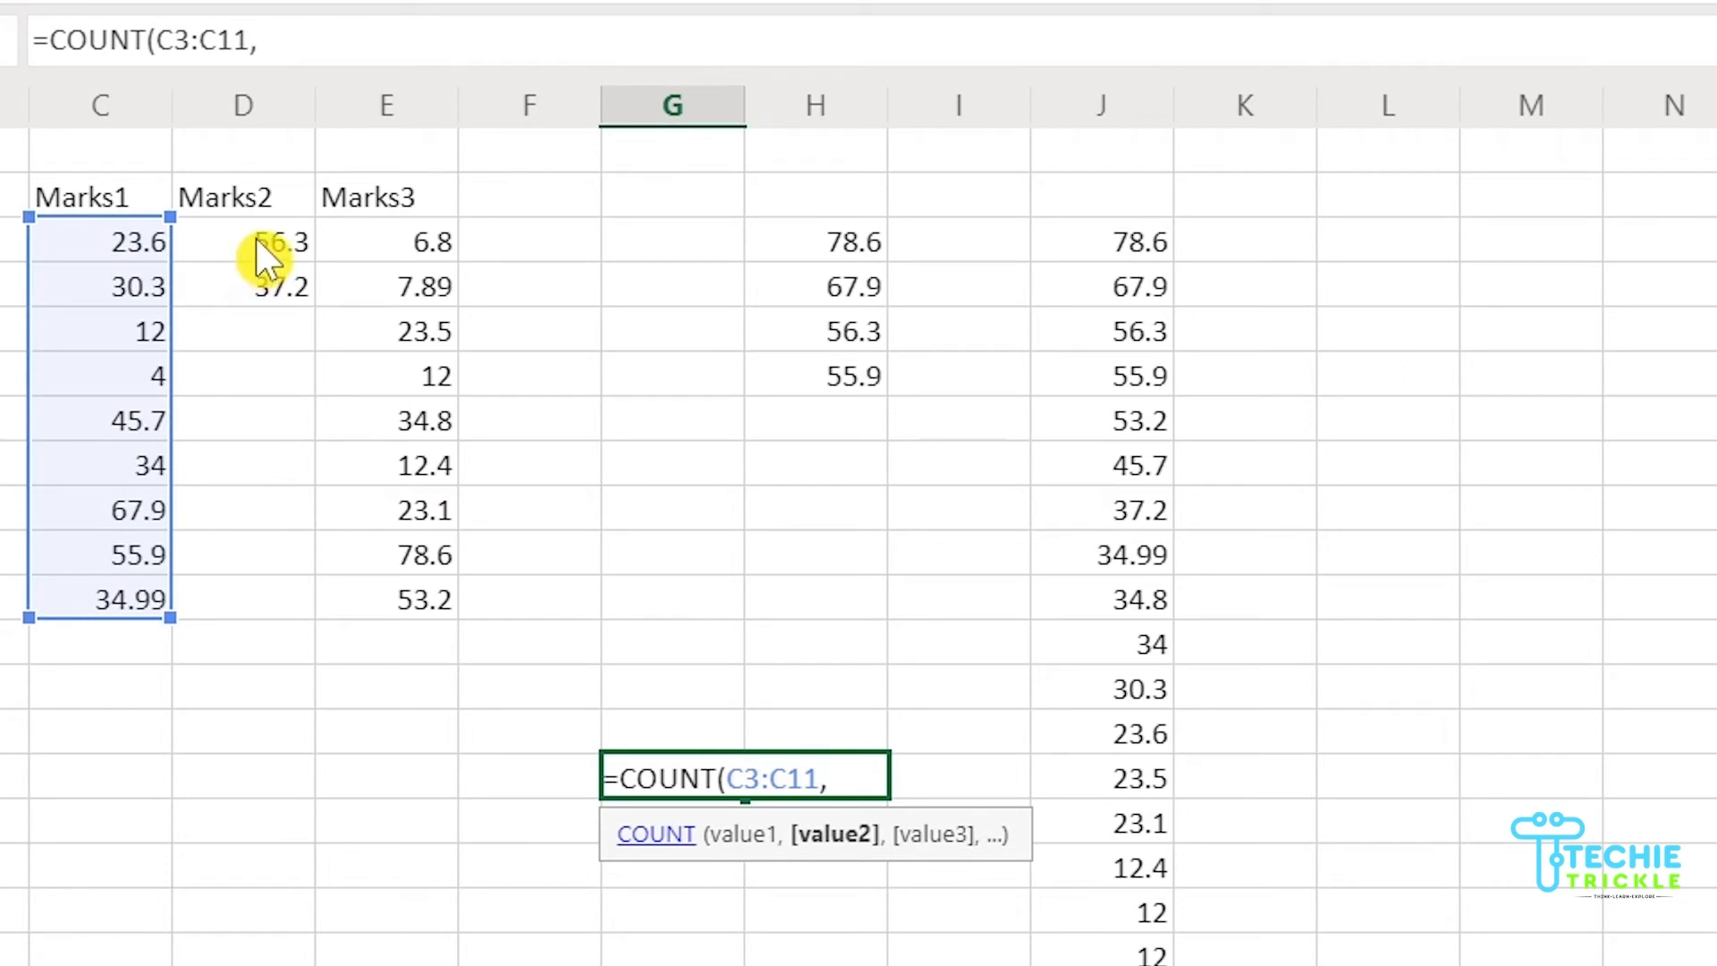
{"action": "left_click_drag", "start_coordinate": [256, 238], "coordinate": [260, 278]}
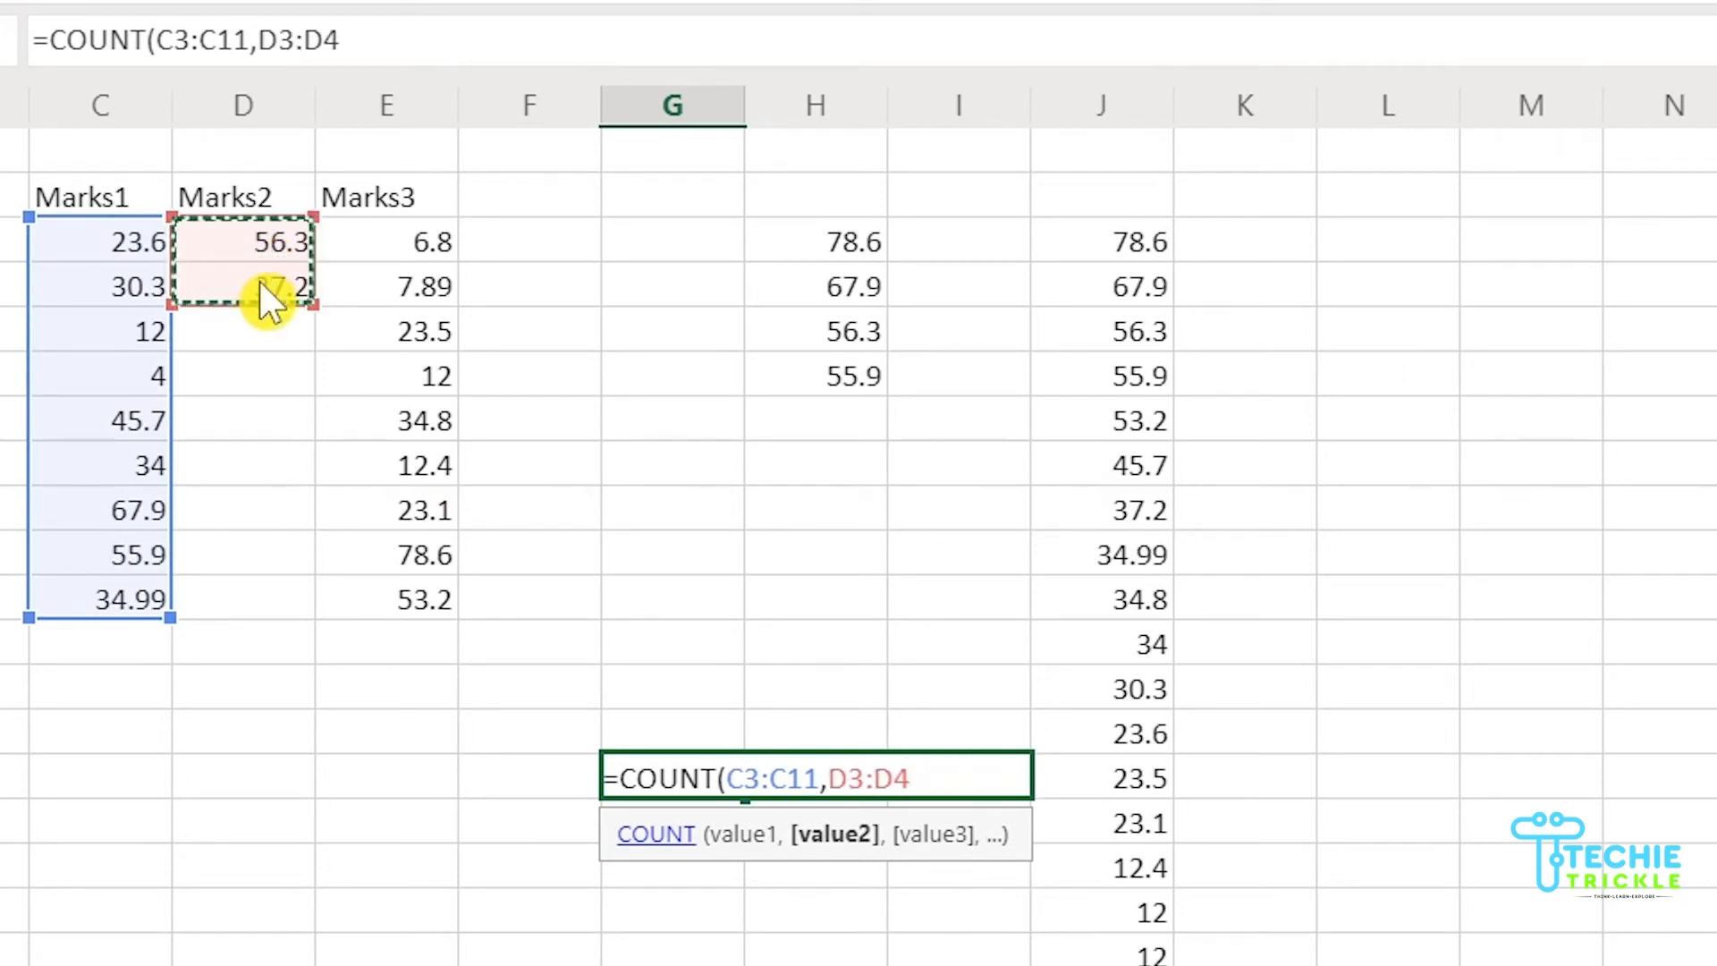
{"action": "type", "text": ","}
{"action": "left_click_drag", "start_coordinate": [411, 237], "coordinate": [356, 588]}
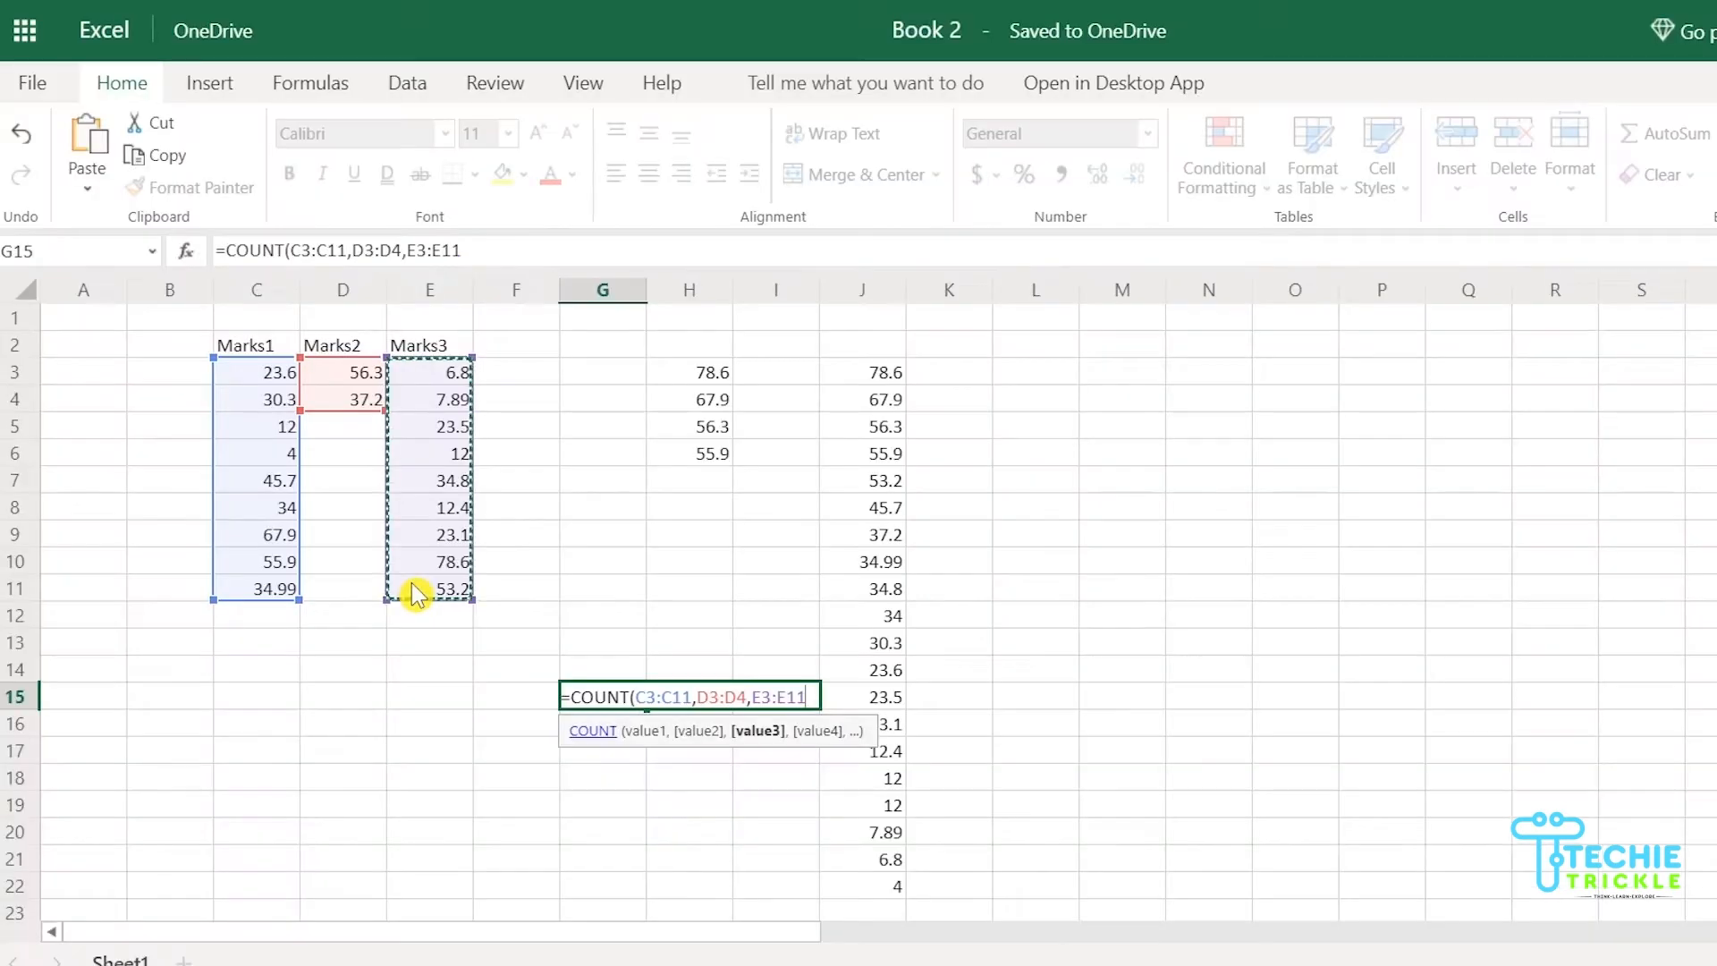
{"action": "type", "text": ")"}
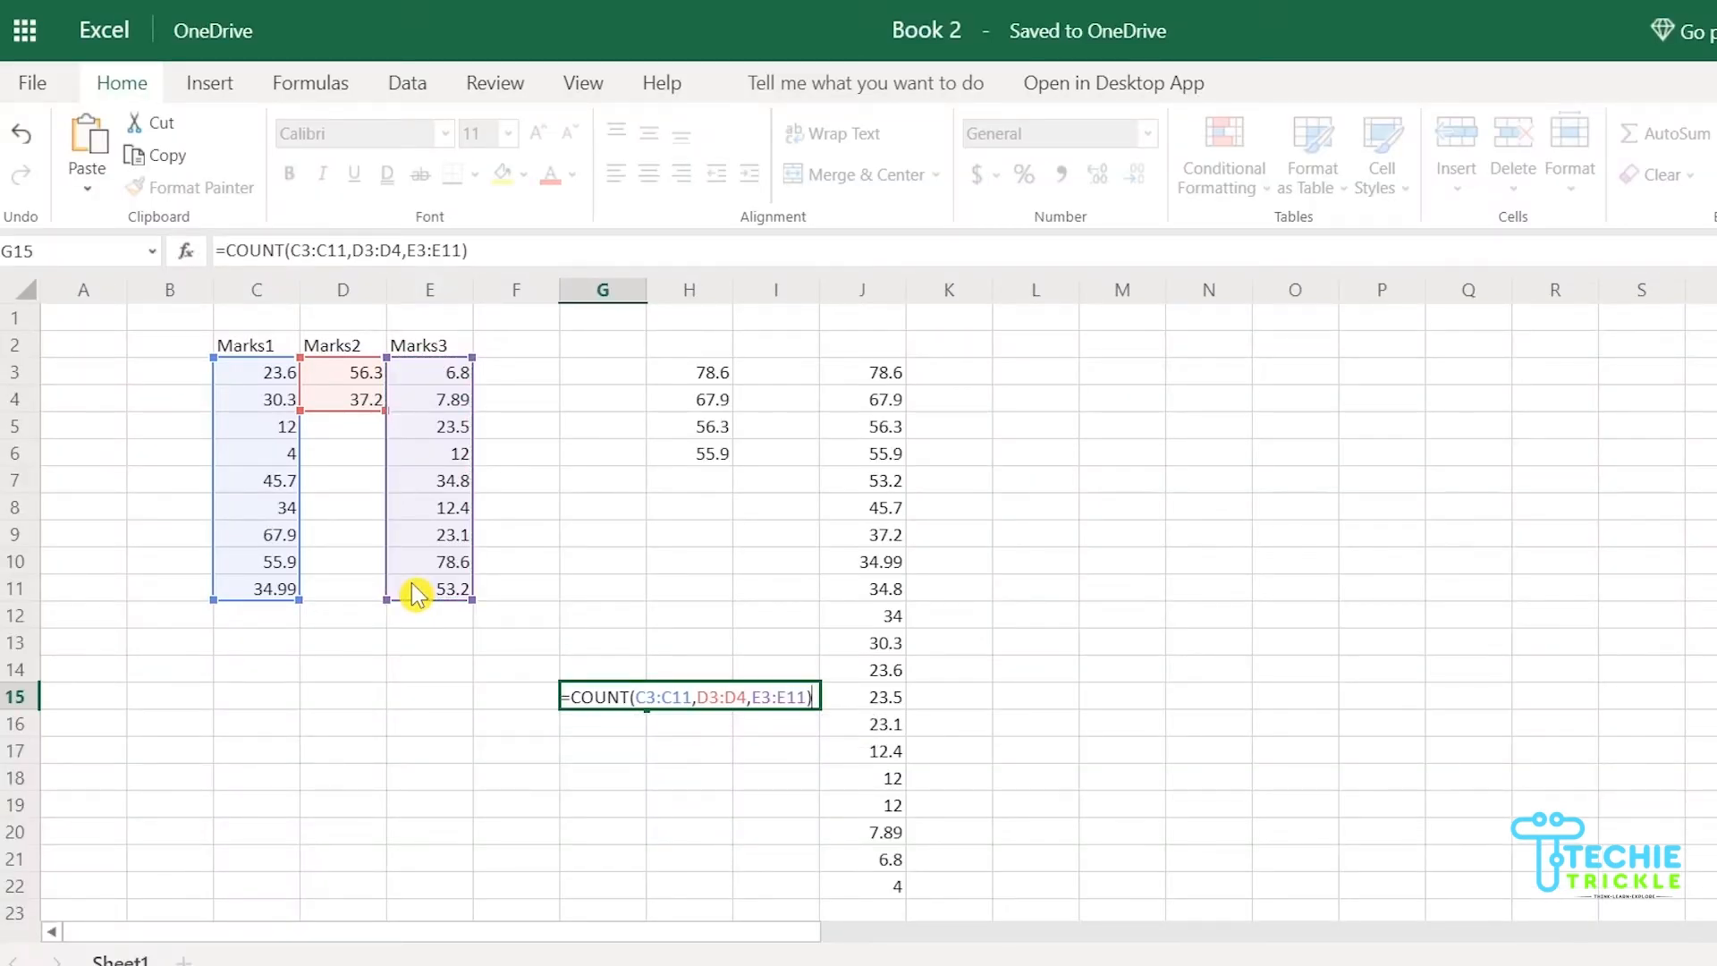
{"action": "key", "text": "Return"}
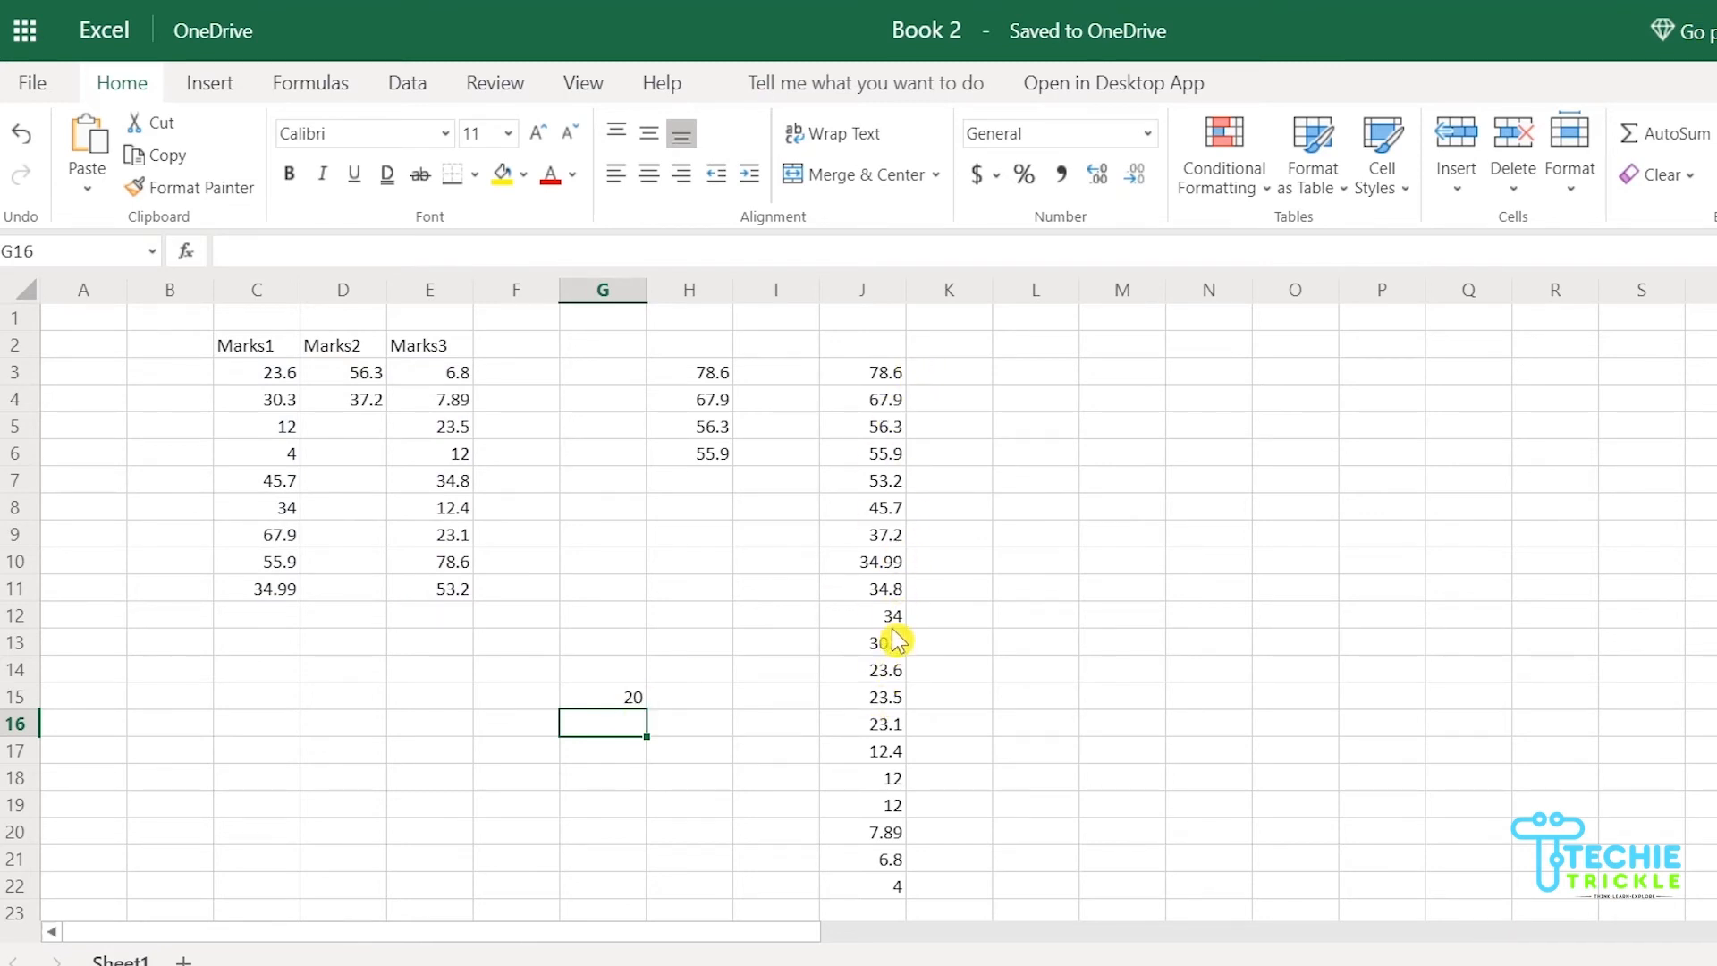
Wrap the COUNT formula in G15 inside a SEQUENCE function so the count supplies its rows argument
{"action": "left_click", "coordinate": [623, 705]}
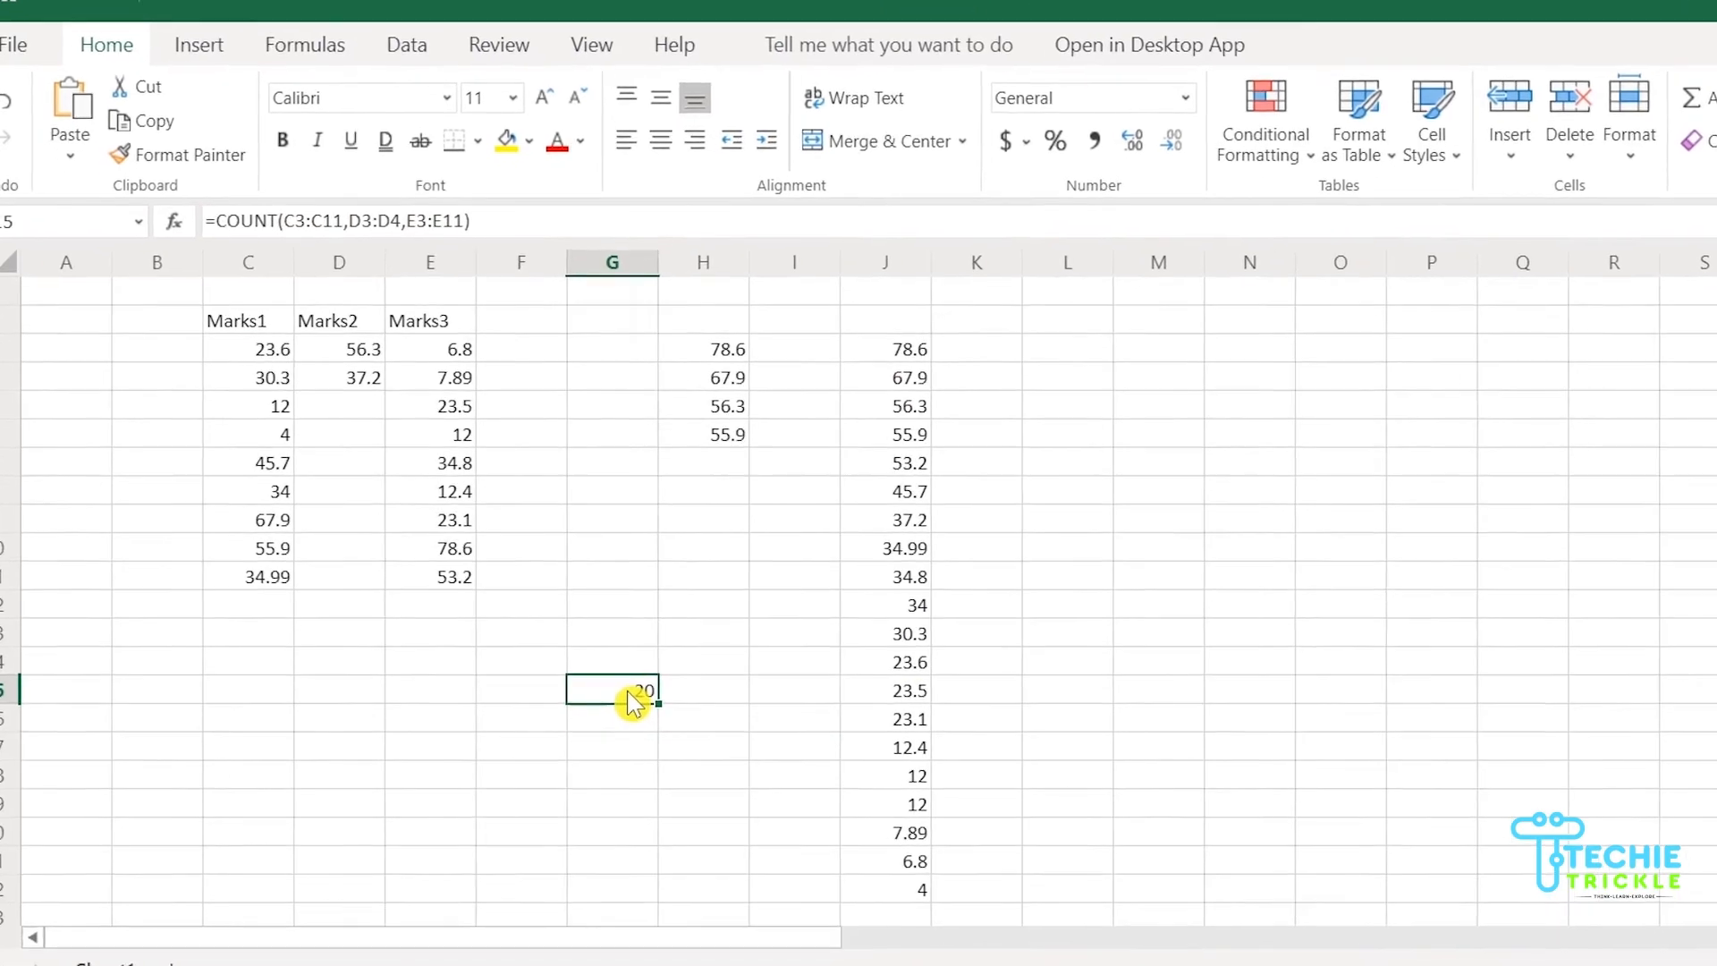
{"action": "double_click", "coordinate": [623, 704]}
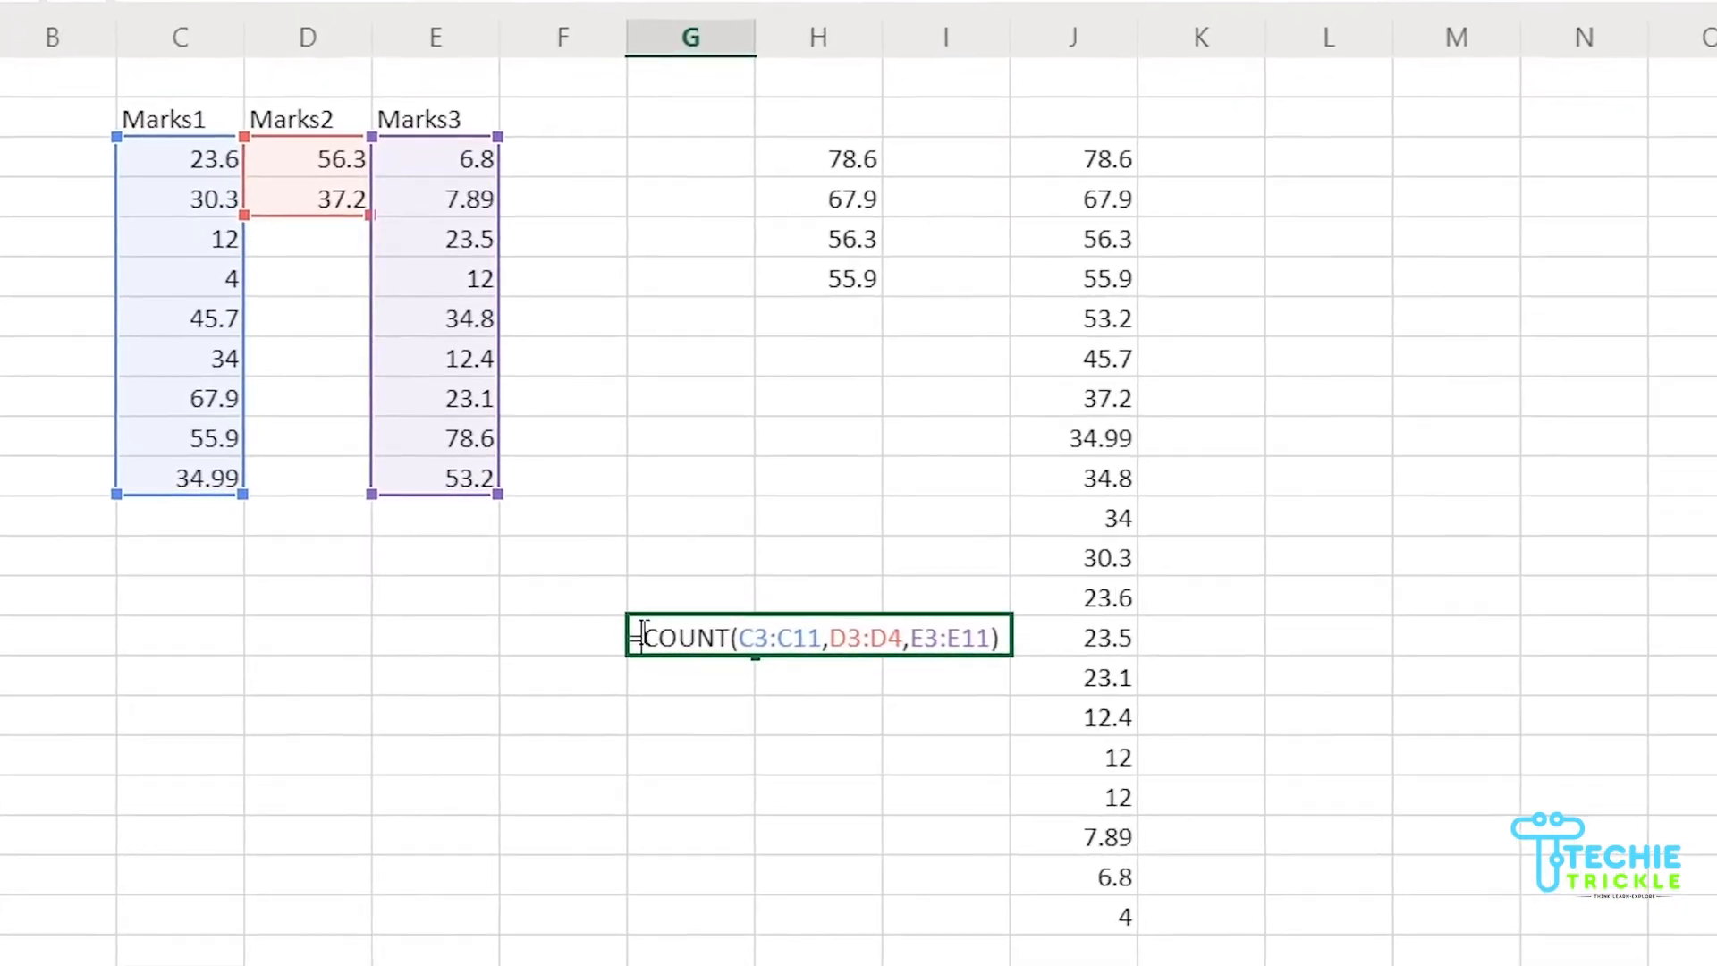
{"action": "type", "text": "SE"}
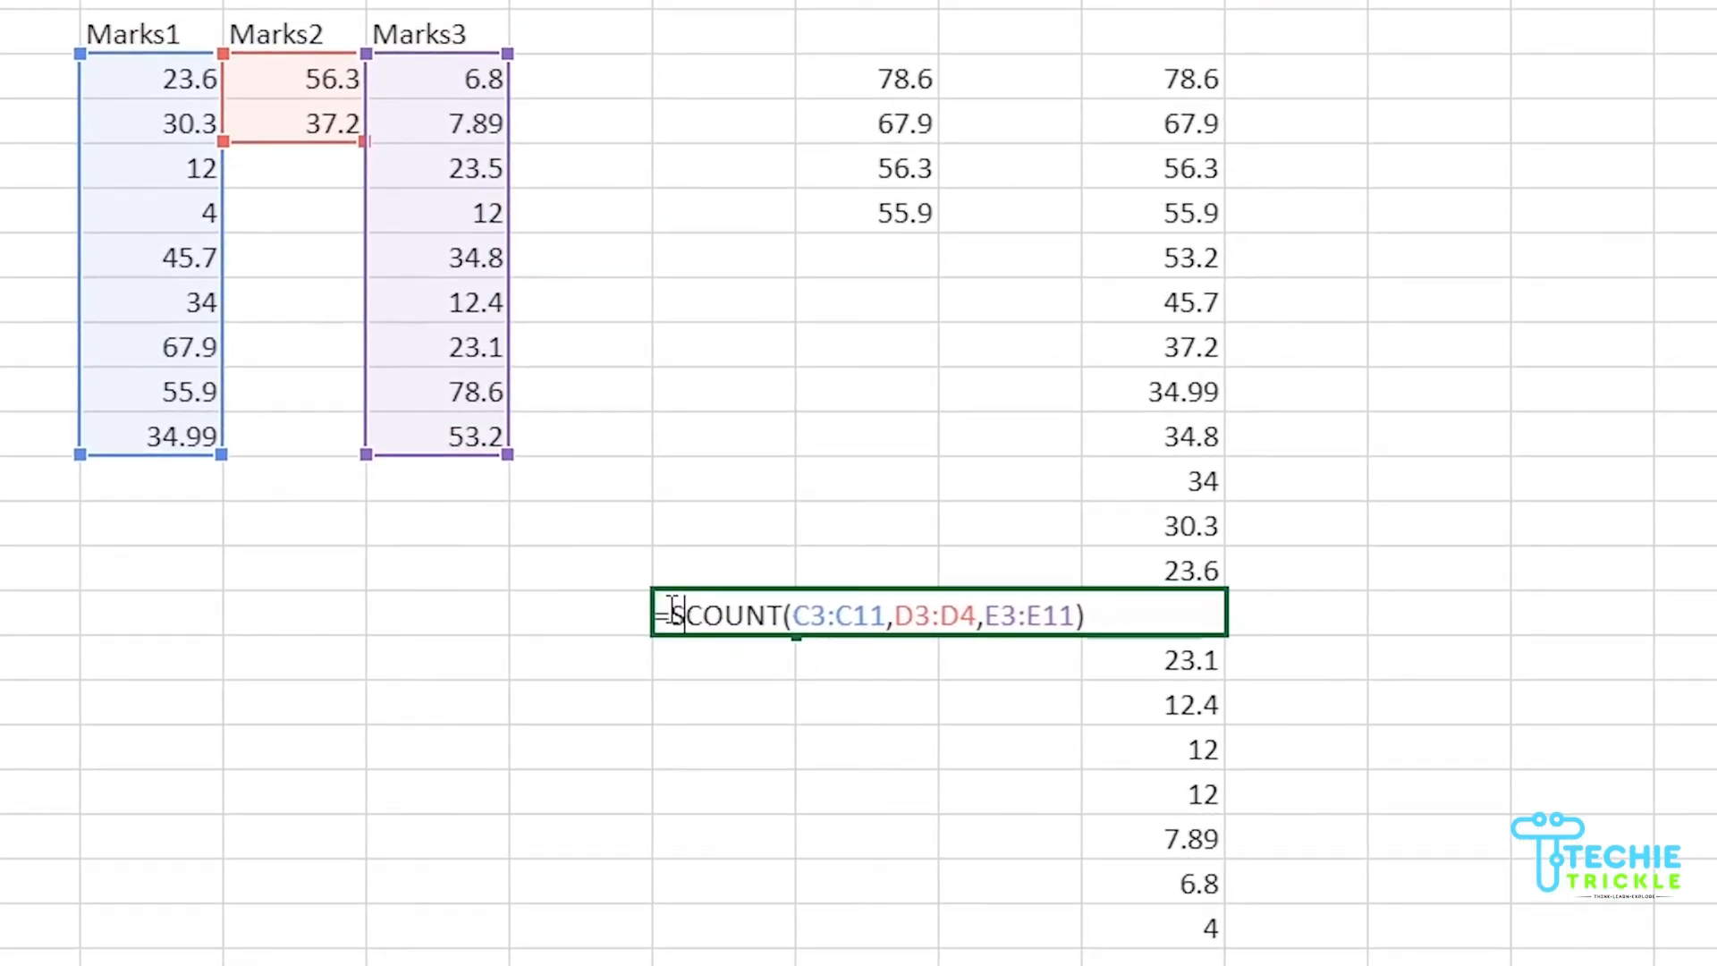
{"action": "type", "text": "QUENCE"}
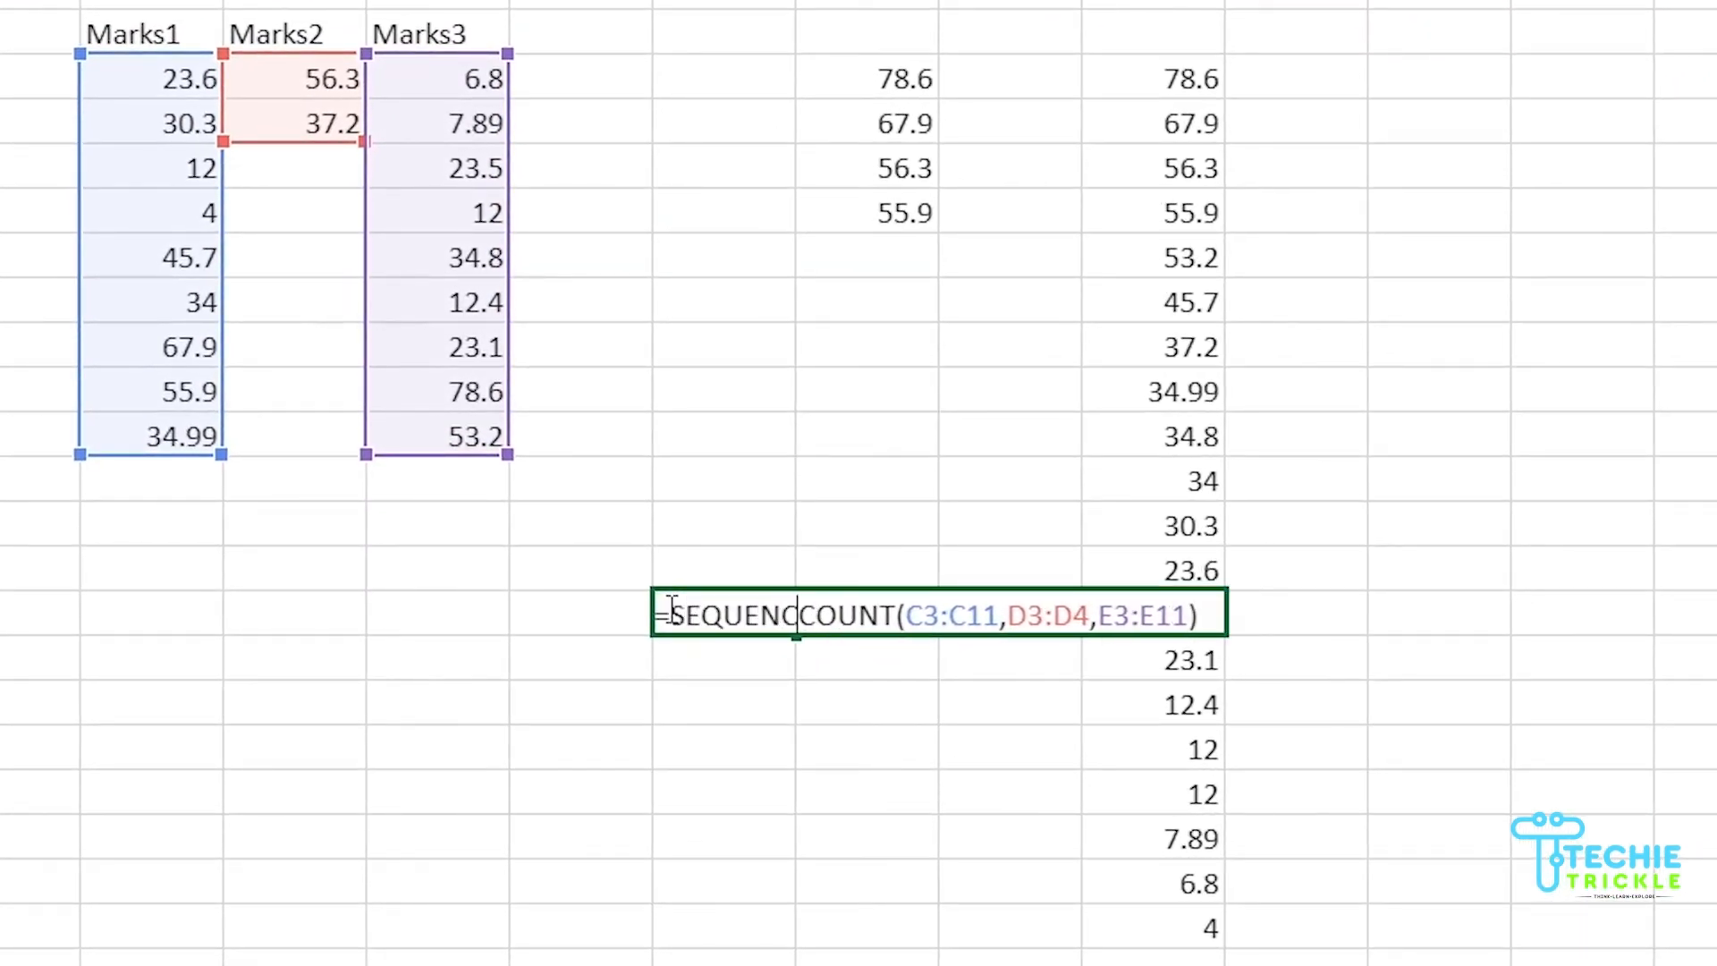
{"action": "type", "text": "("}
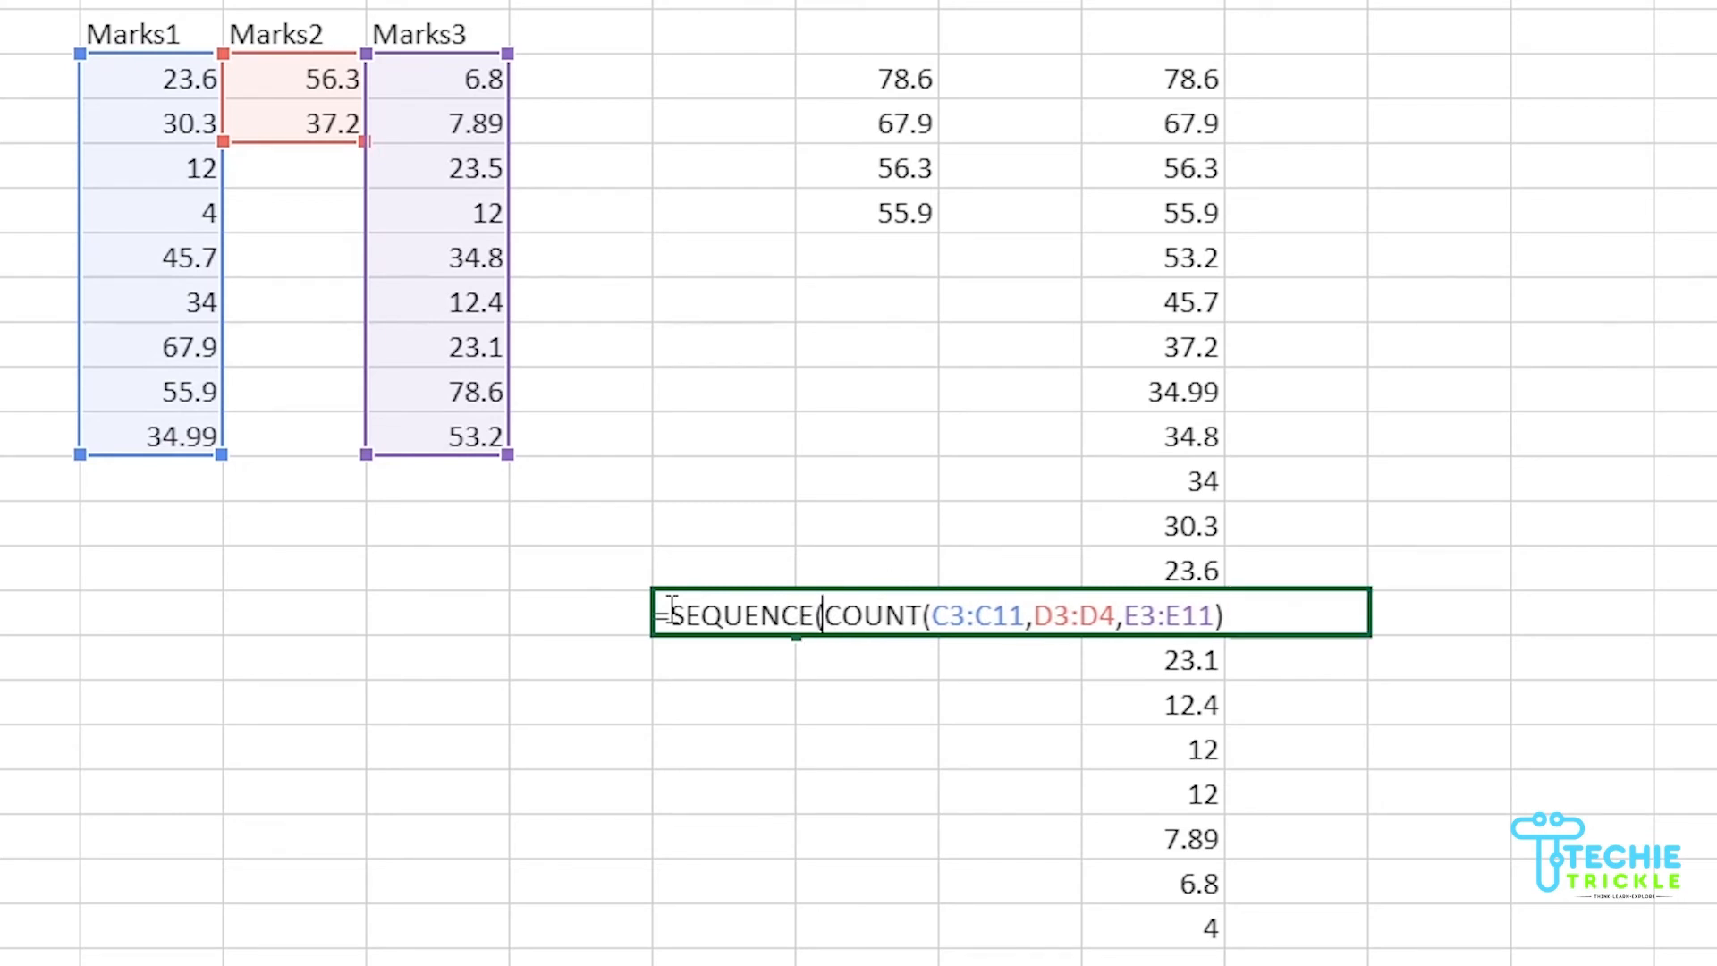
{"action": "left_click", "coordinate": [1243, 613]}
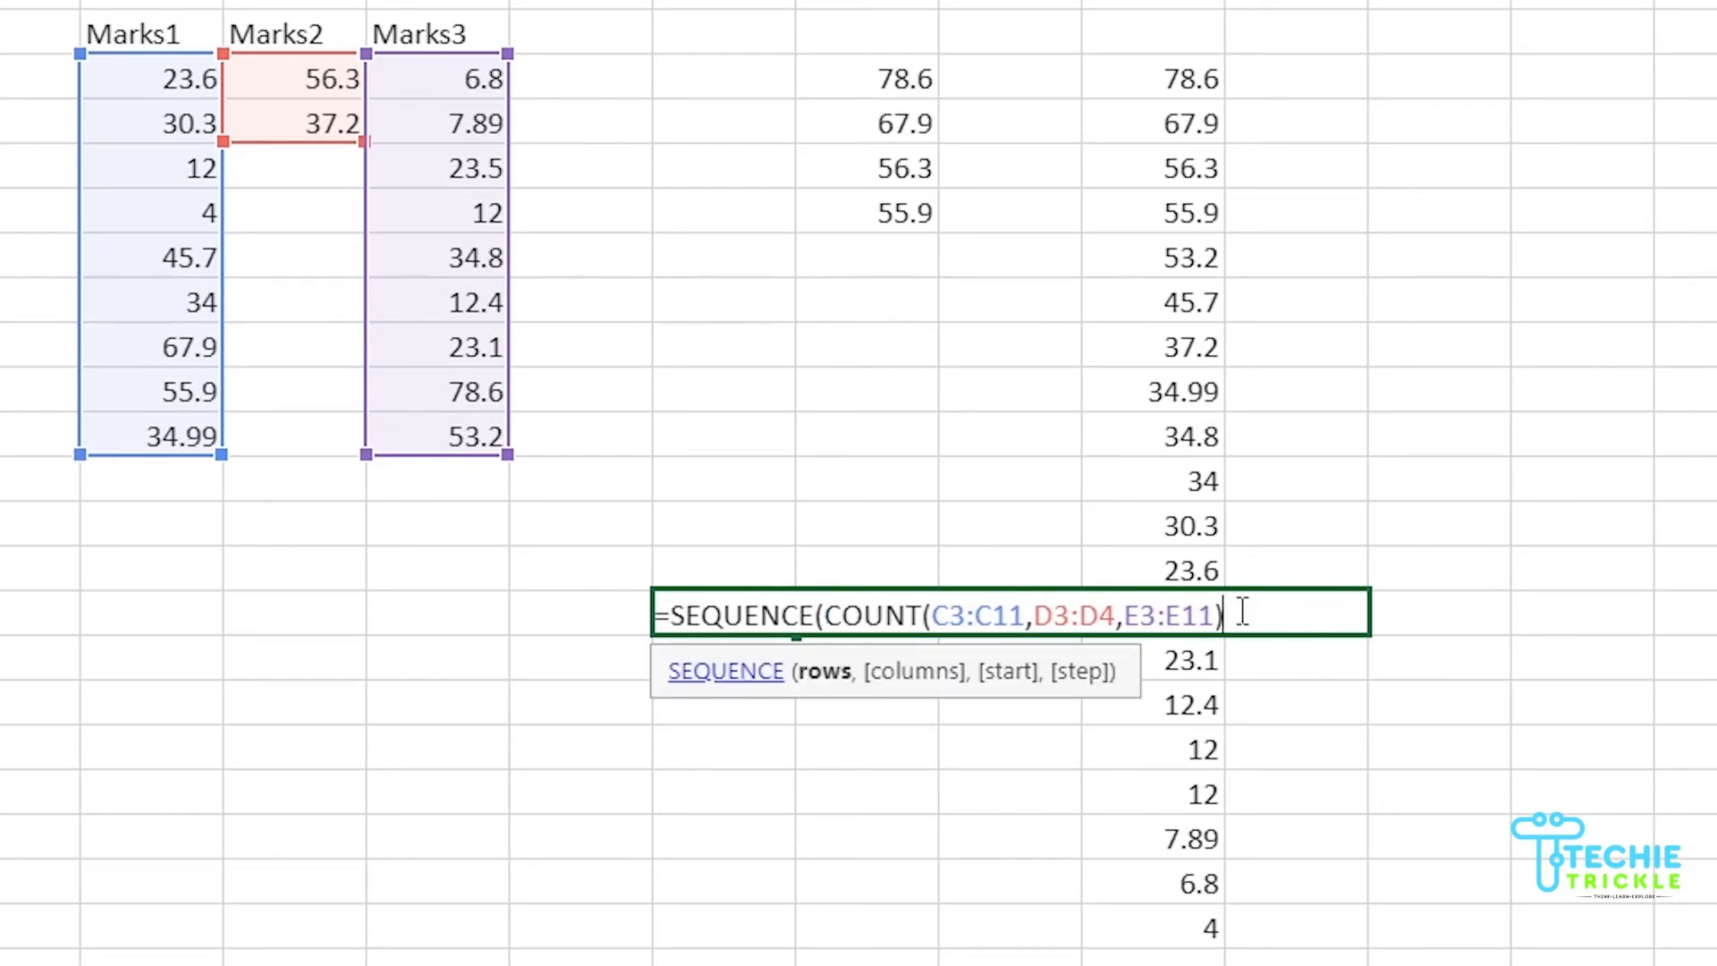
{"action": "type", "text": ")"}
{"action": "key", "text": "Return"}
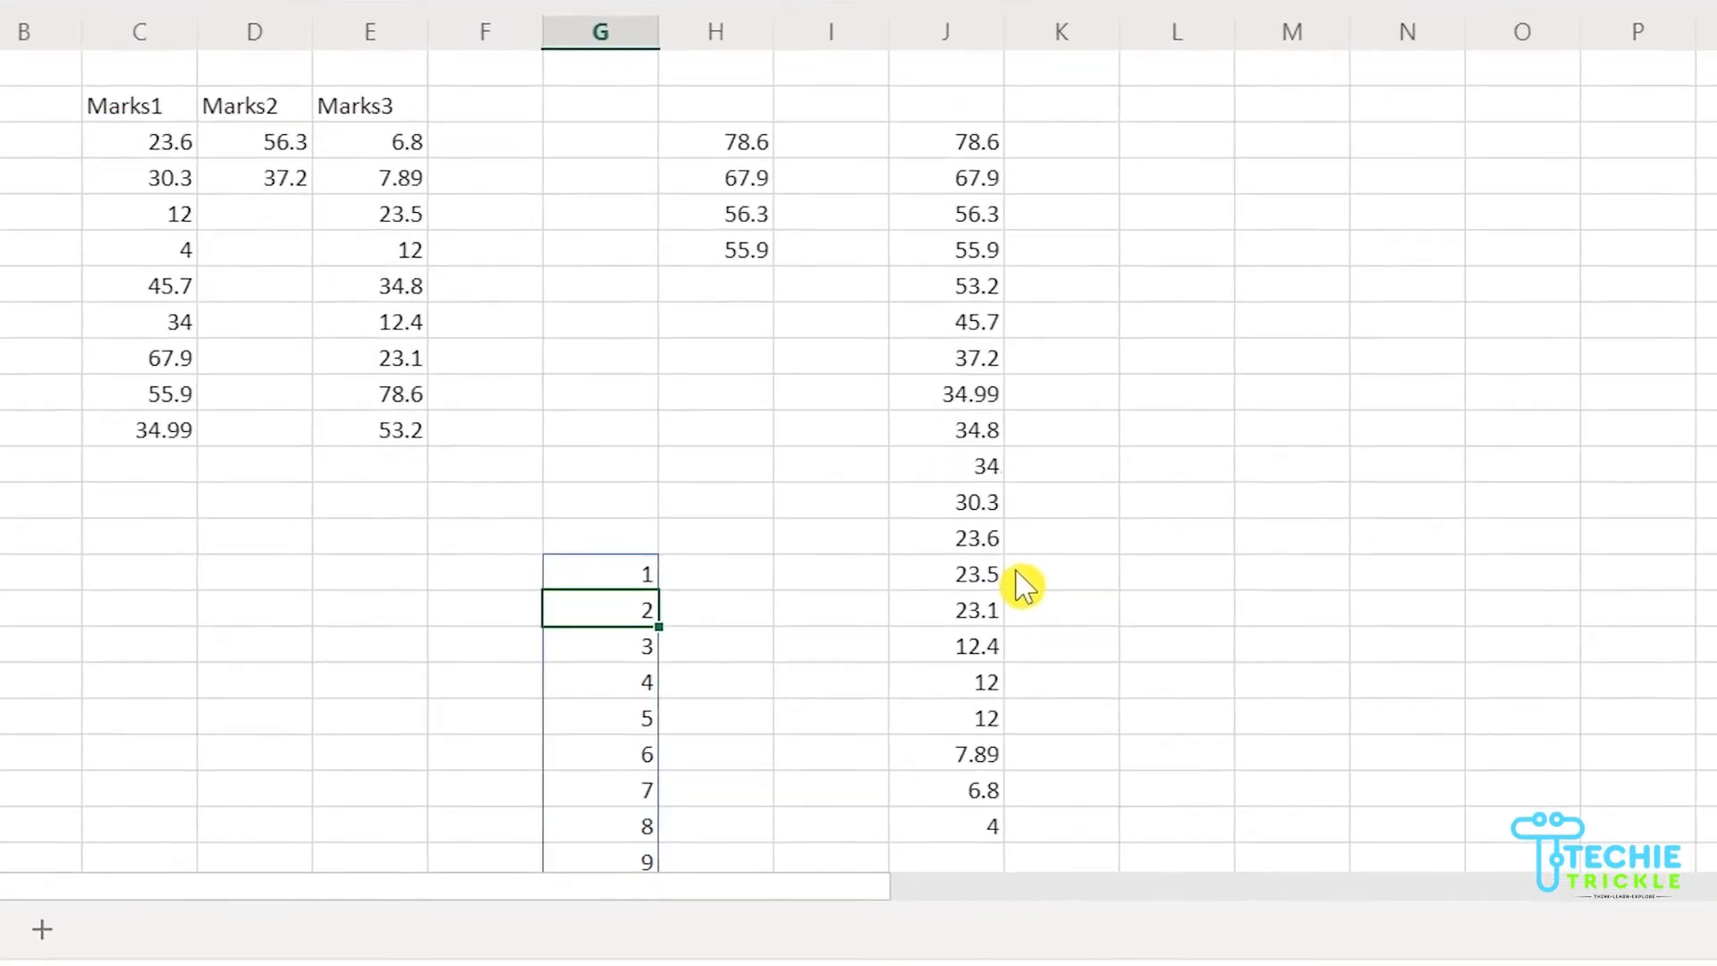
Examine the whole spilled sequence starting at G15 and the formula in J3
{"action": "scroll", "coordinate": [979, 638], "scroll_direction": "down", "scroll_amount": 2}
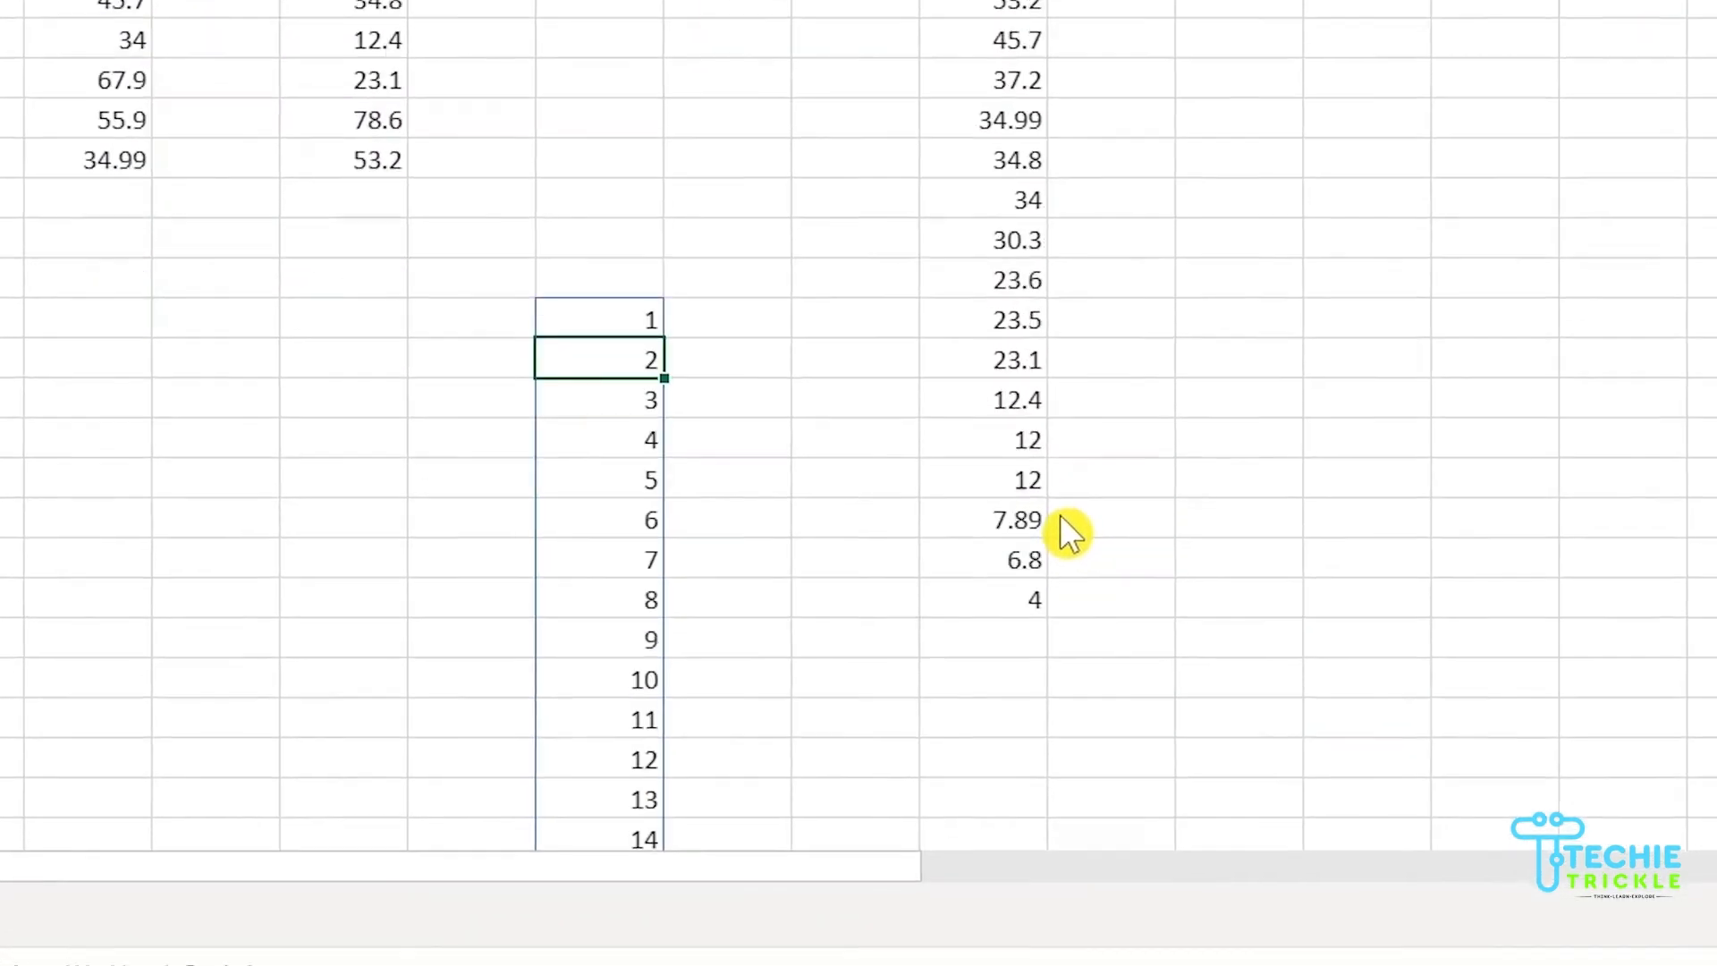
{"action": "scroll", "coordinate": [715, 434], "scroll_direction": "down", "scroll_amount": 2}
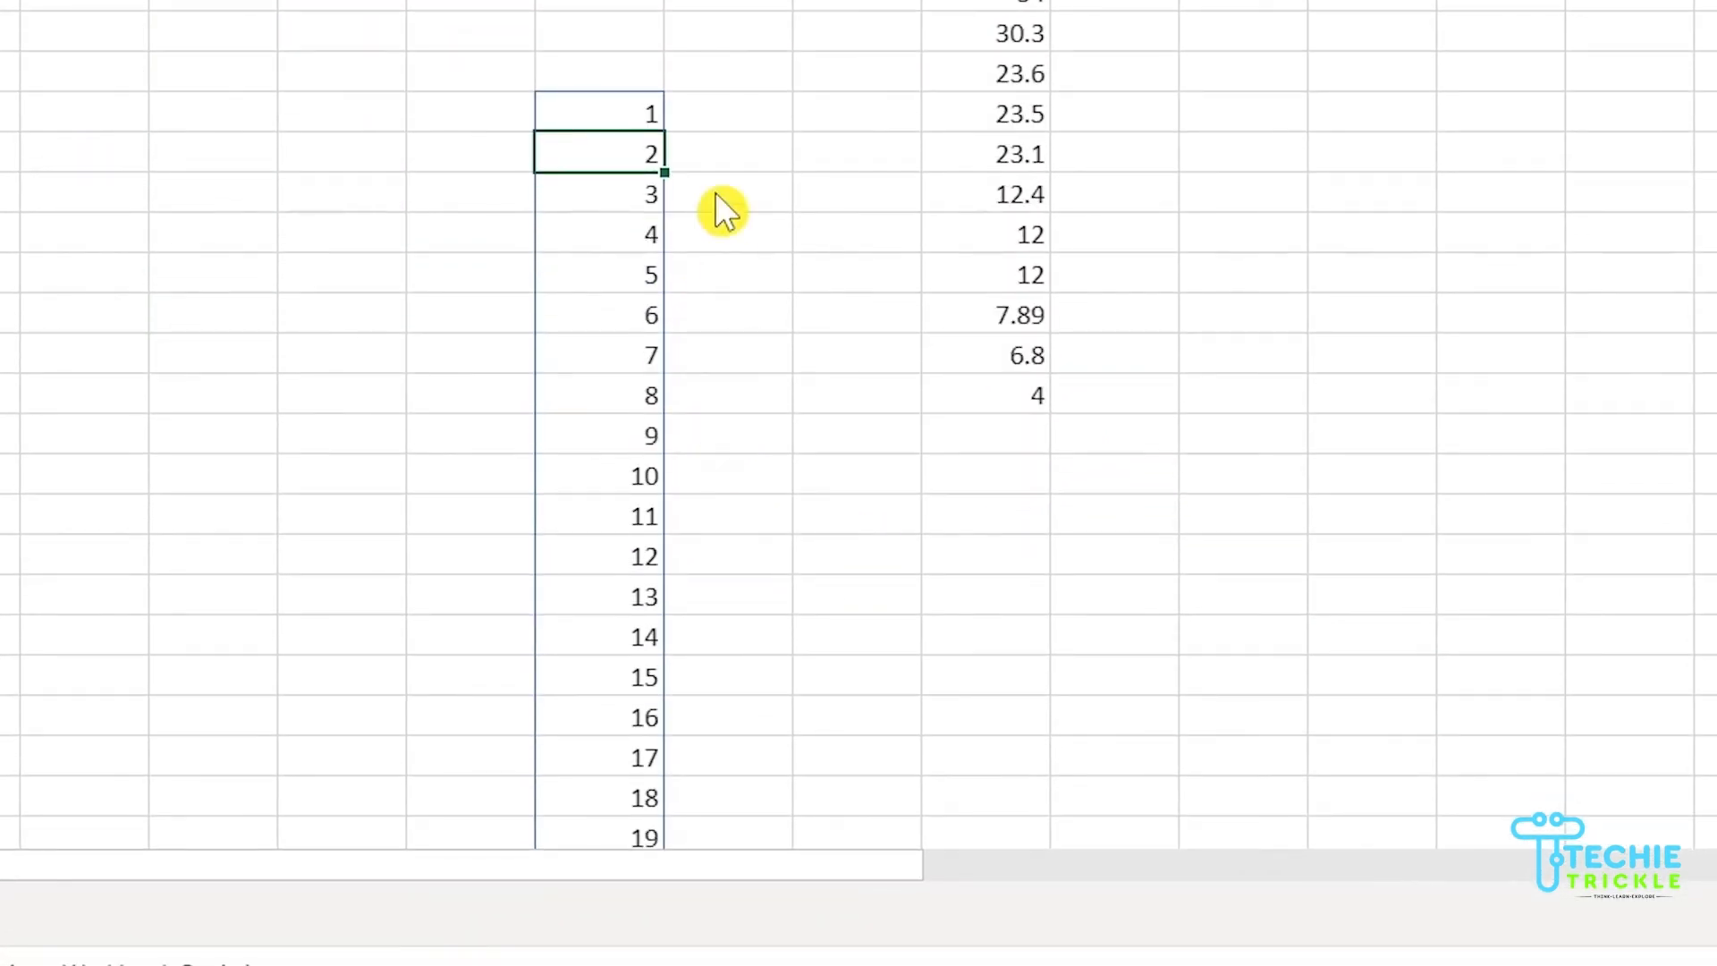
{"action": "scroll", "coordinate": [640, 554], "scroll_direction": "down", "scroll_amount": 3}
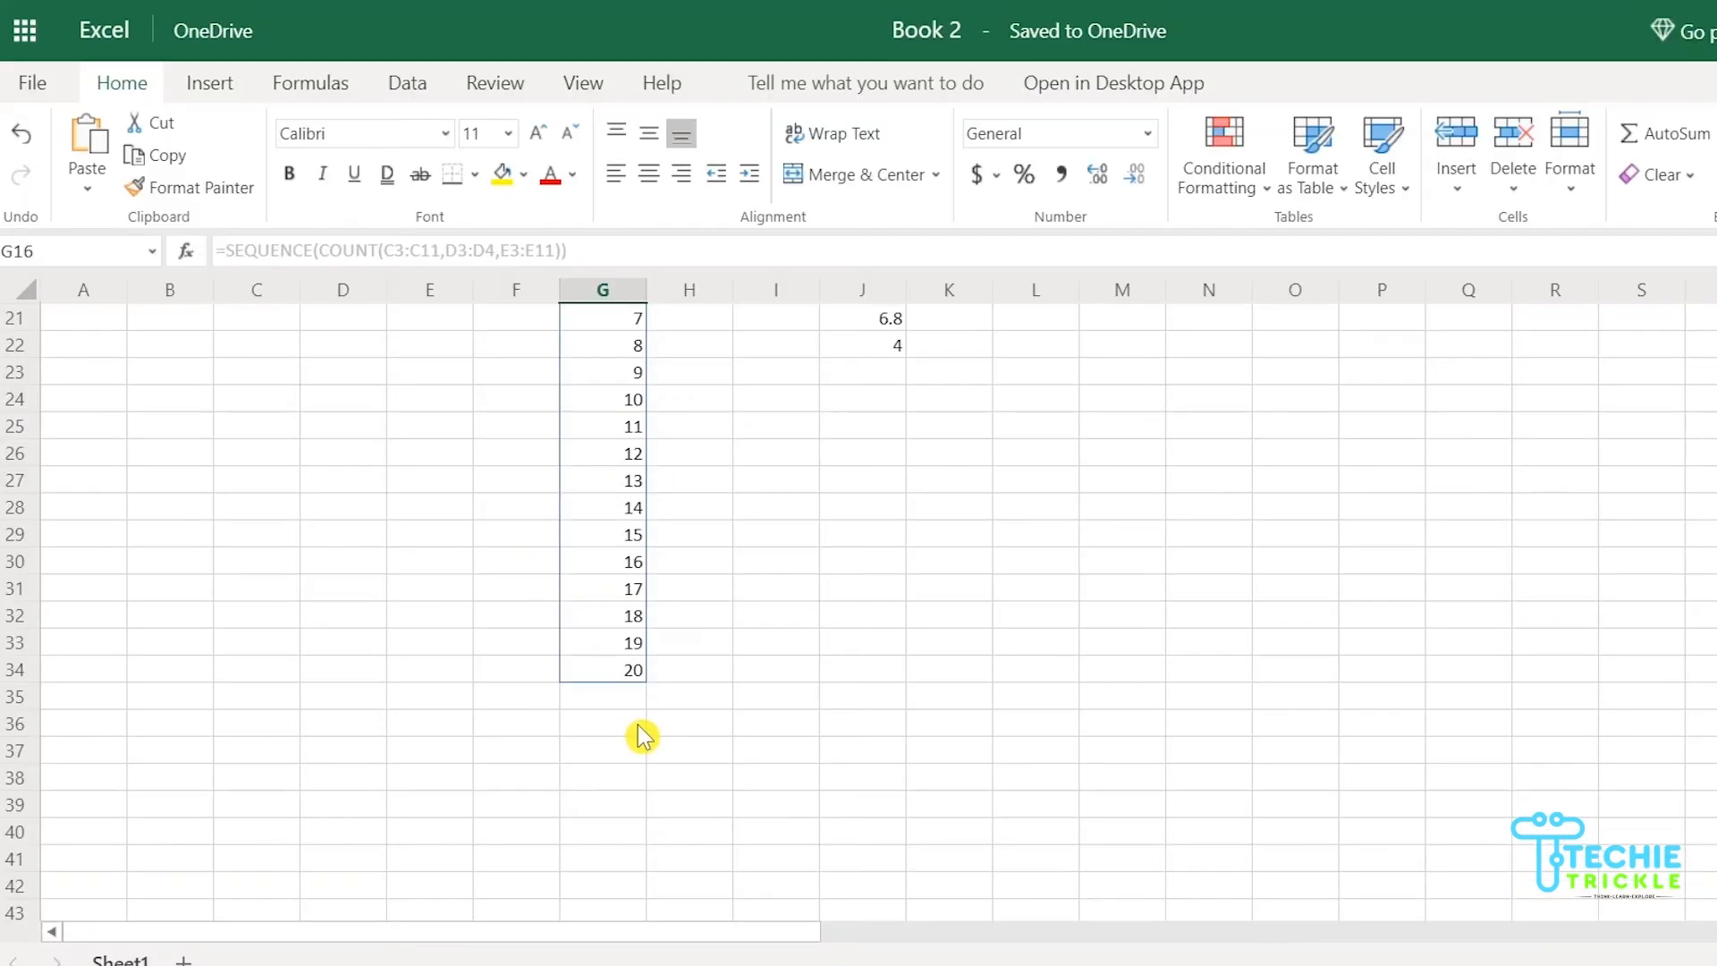
{"action": "scroll", "coordinate": [648, 559], "scroll_direction": "up", "scroll_amount": 2}
{"action": "scroll", "coordinate": [638, 725], "scroll_direction": "up", "scroll_amount": 5}
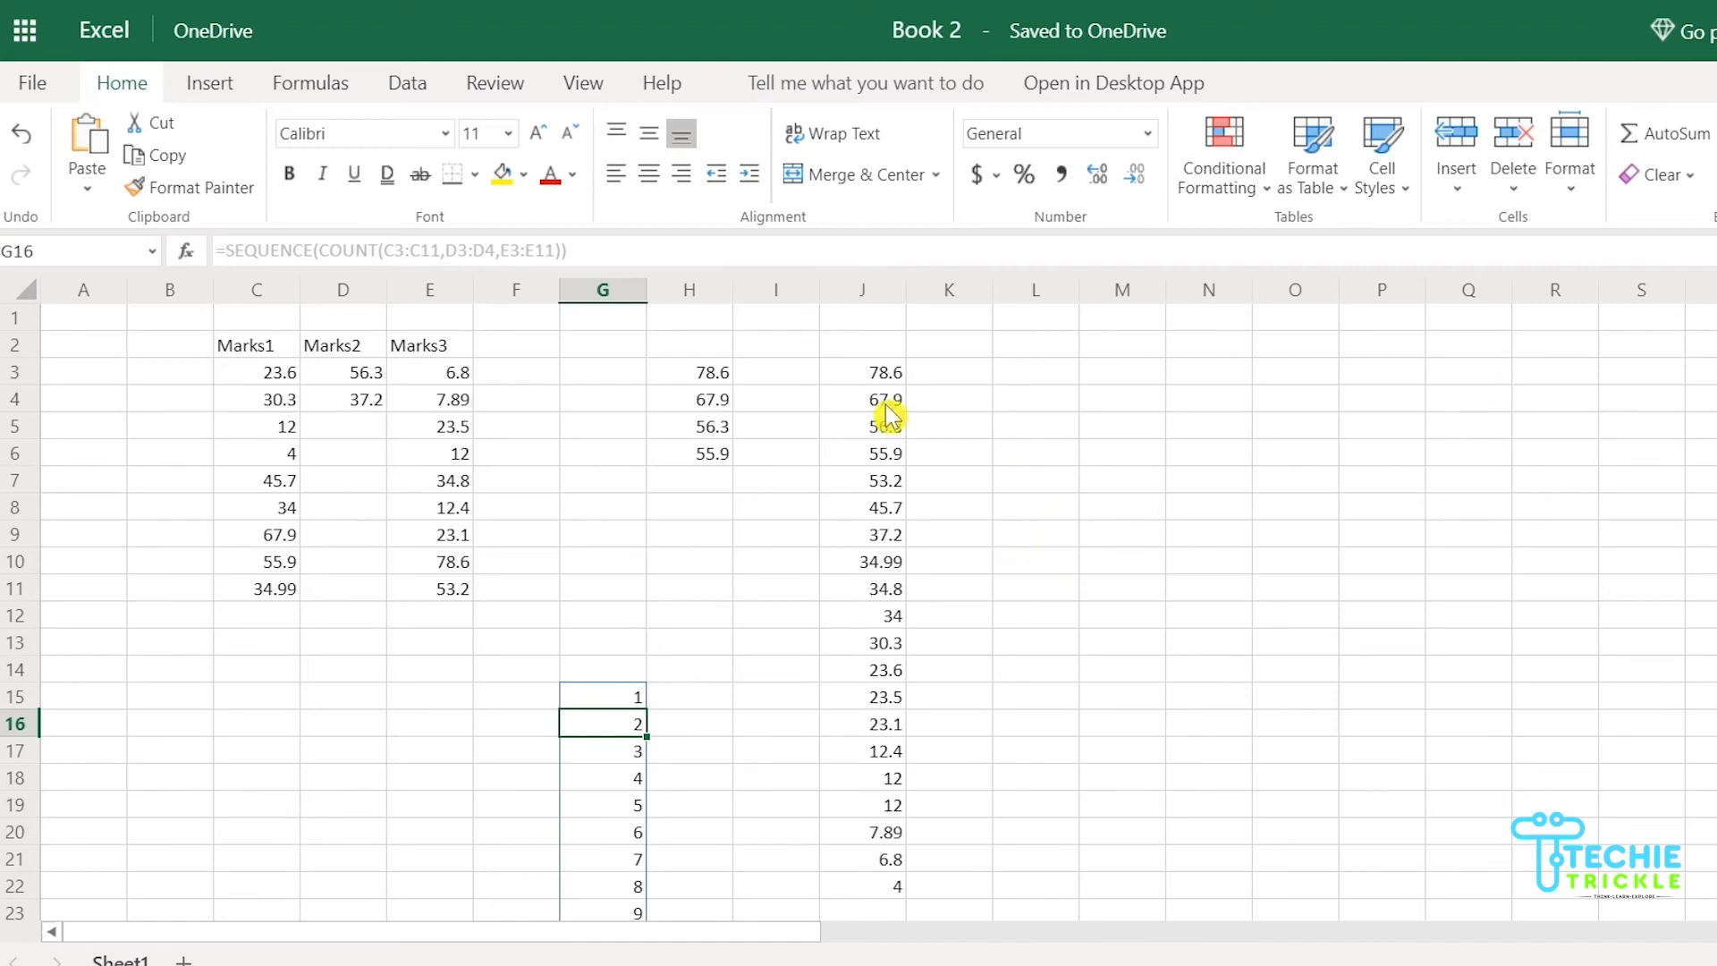
{"action": "left_click", "coordinate": [883, 373]}
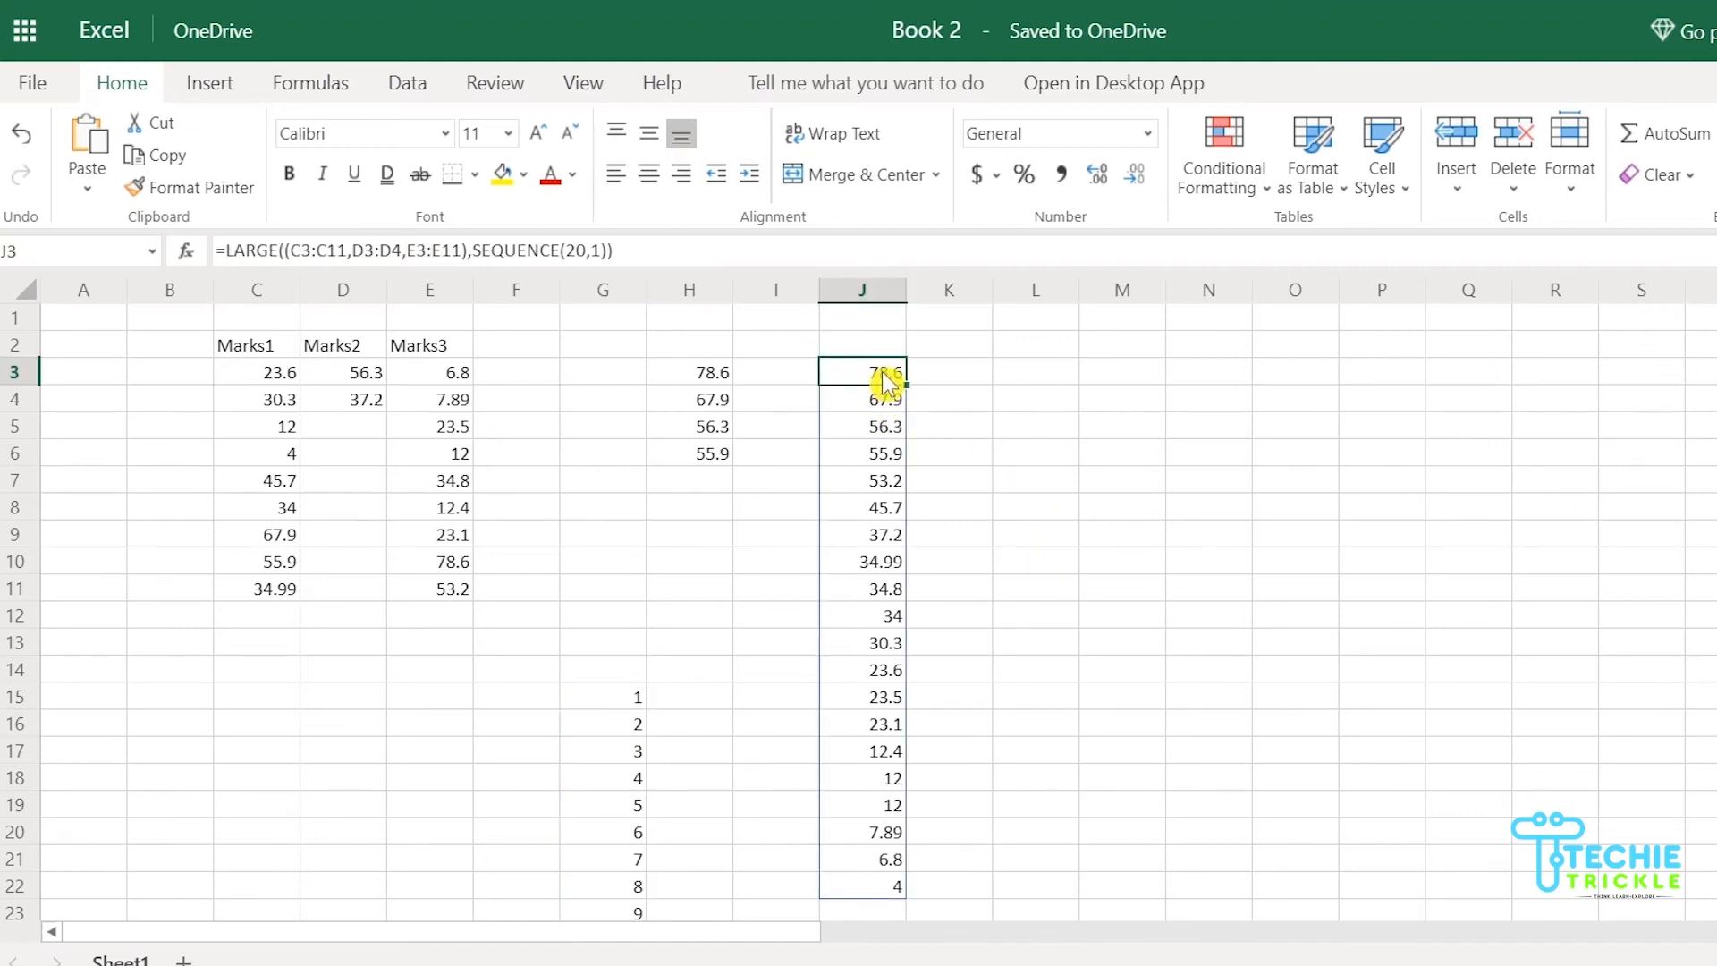
Begin a LARGE formula in L3 that references the three marks ranges C3:C11, D3:D4 and E3:E11
{"action": "left_click", "coordinate": [1056, 384]}
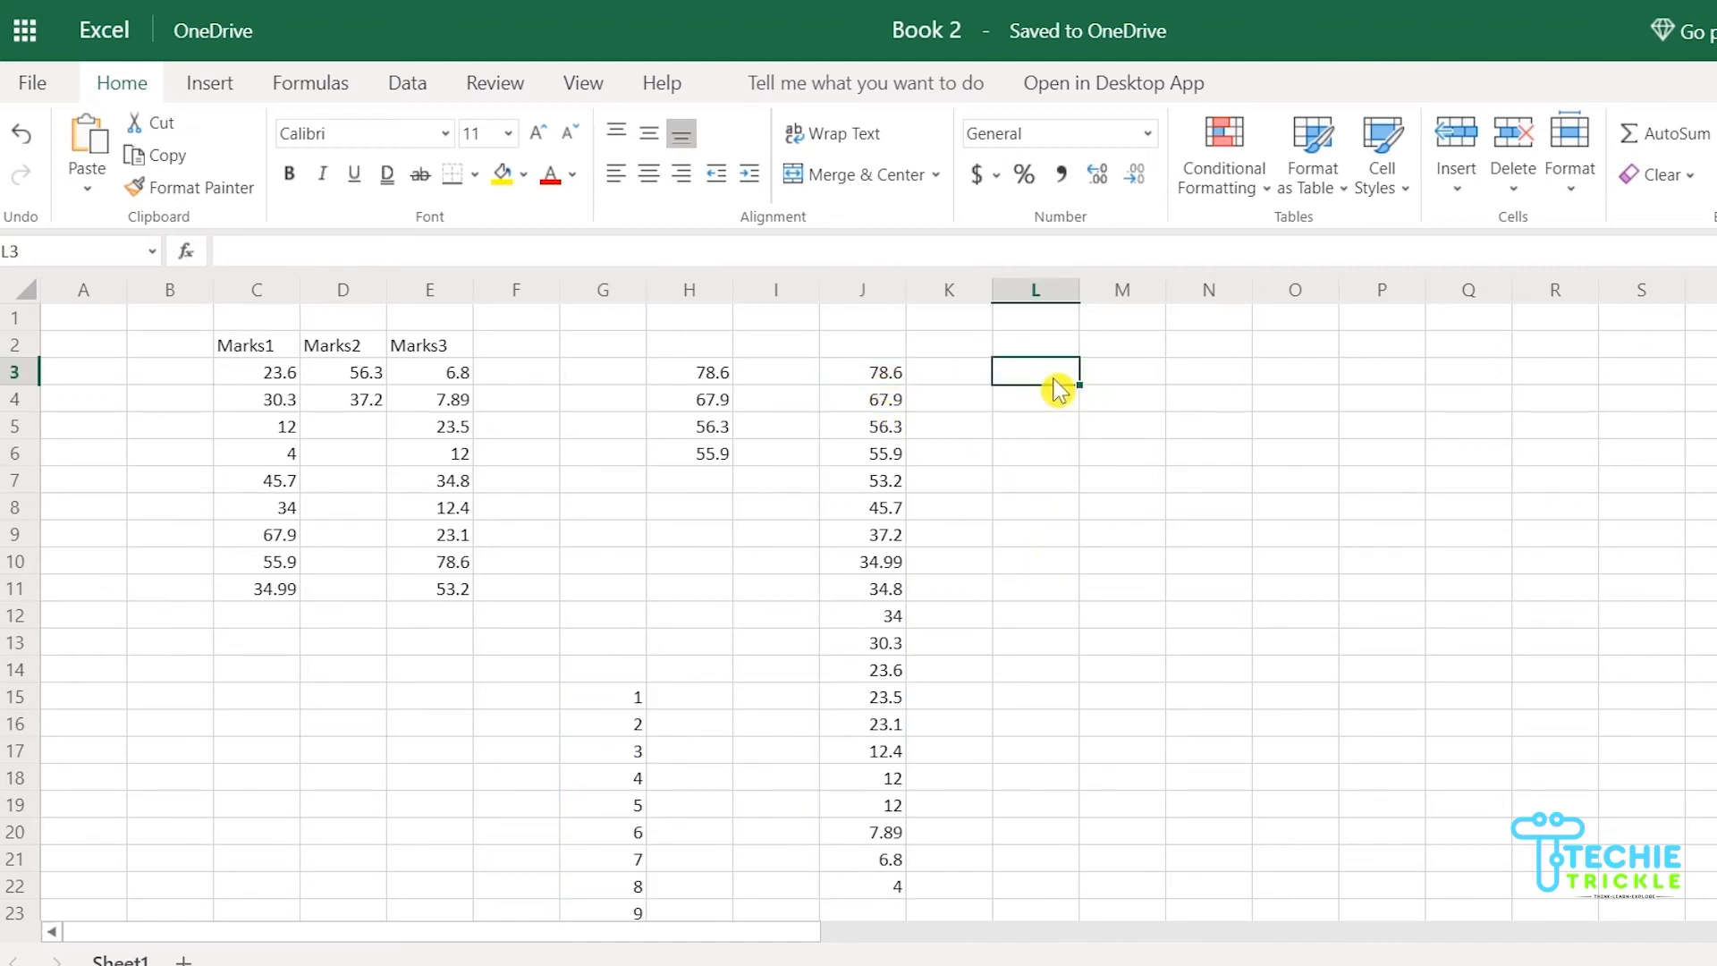
{"action": "type", "text": "=LARG"}
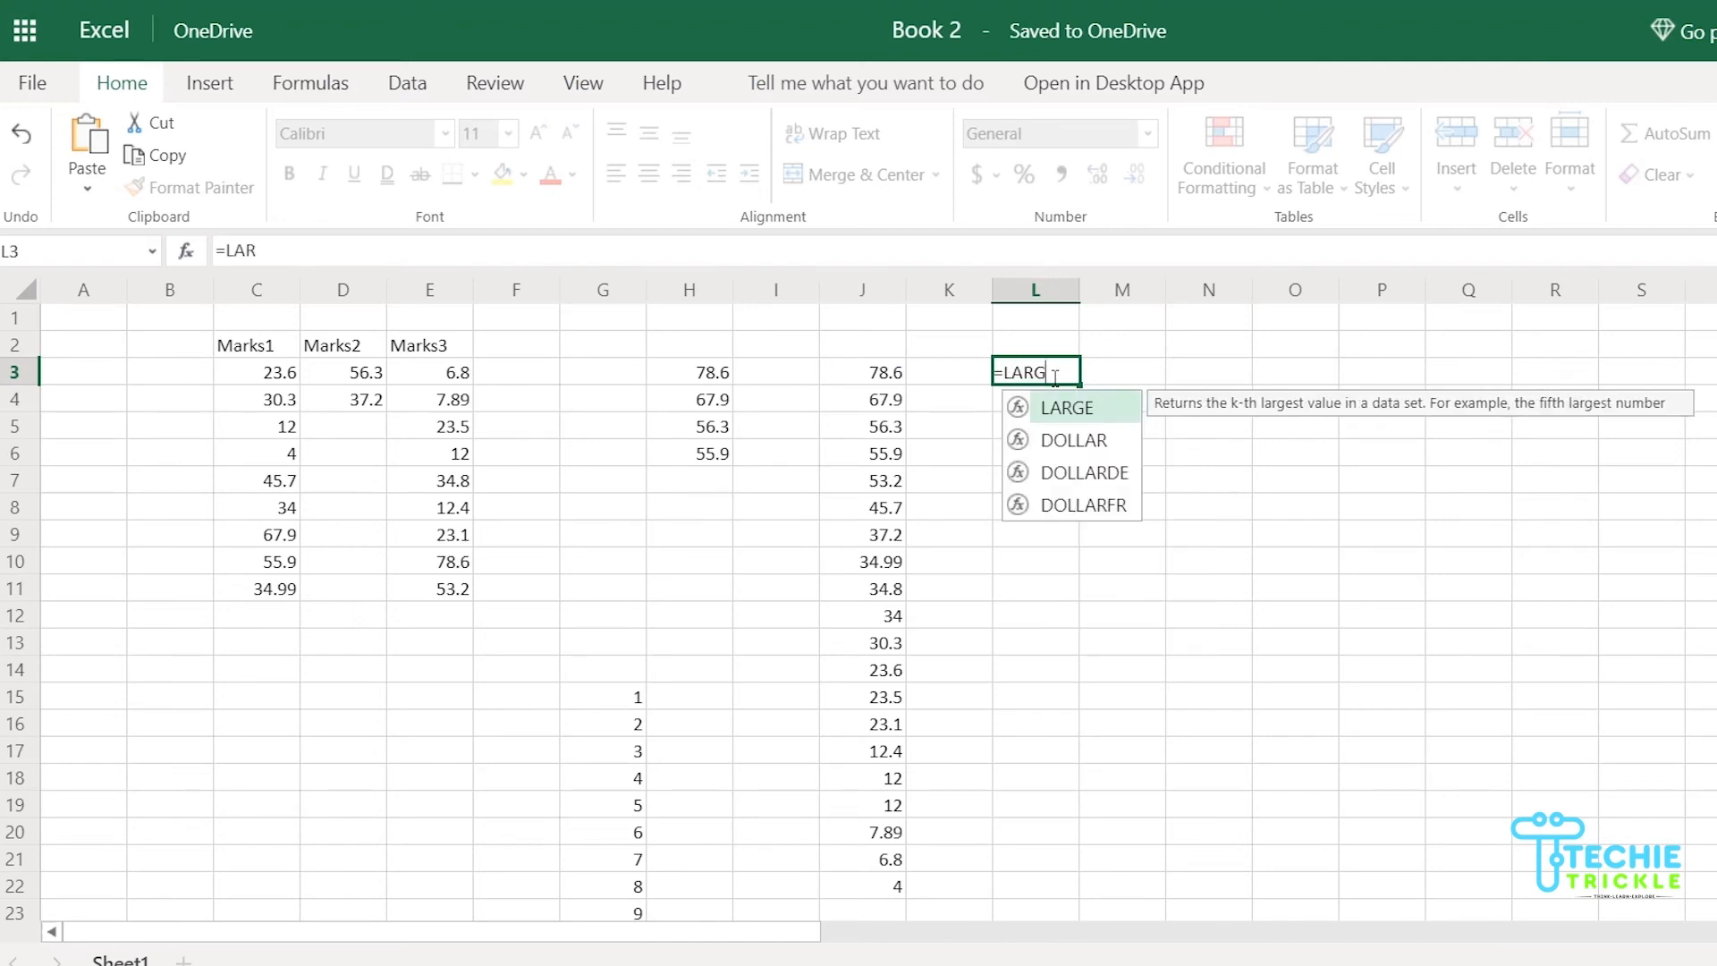
{"action": "type", "text": "E("}
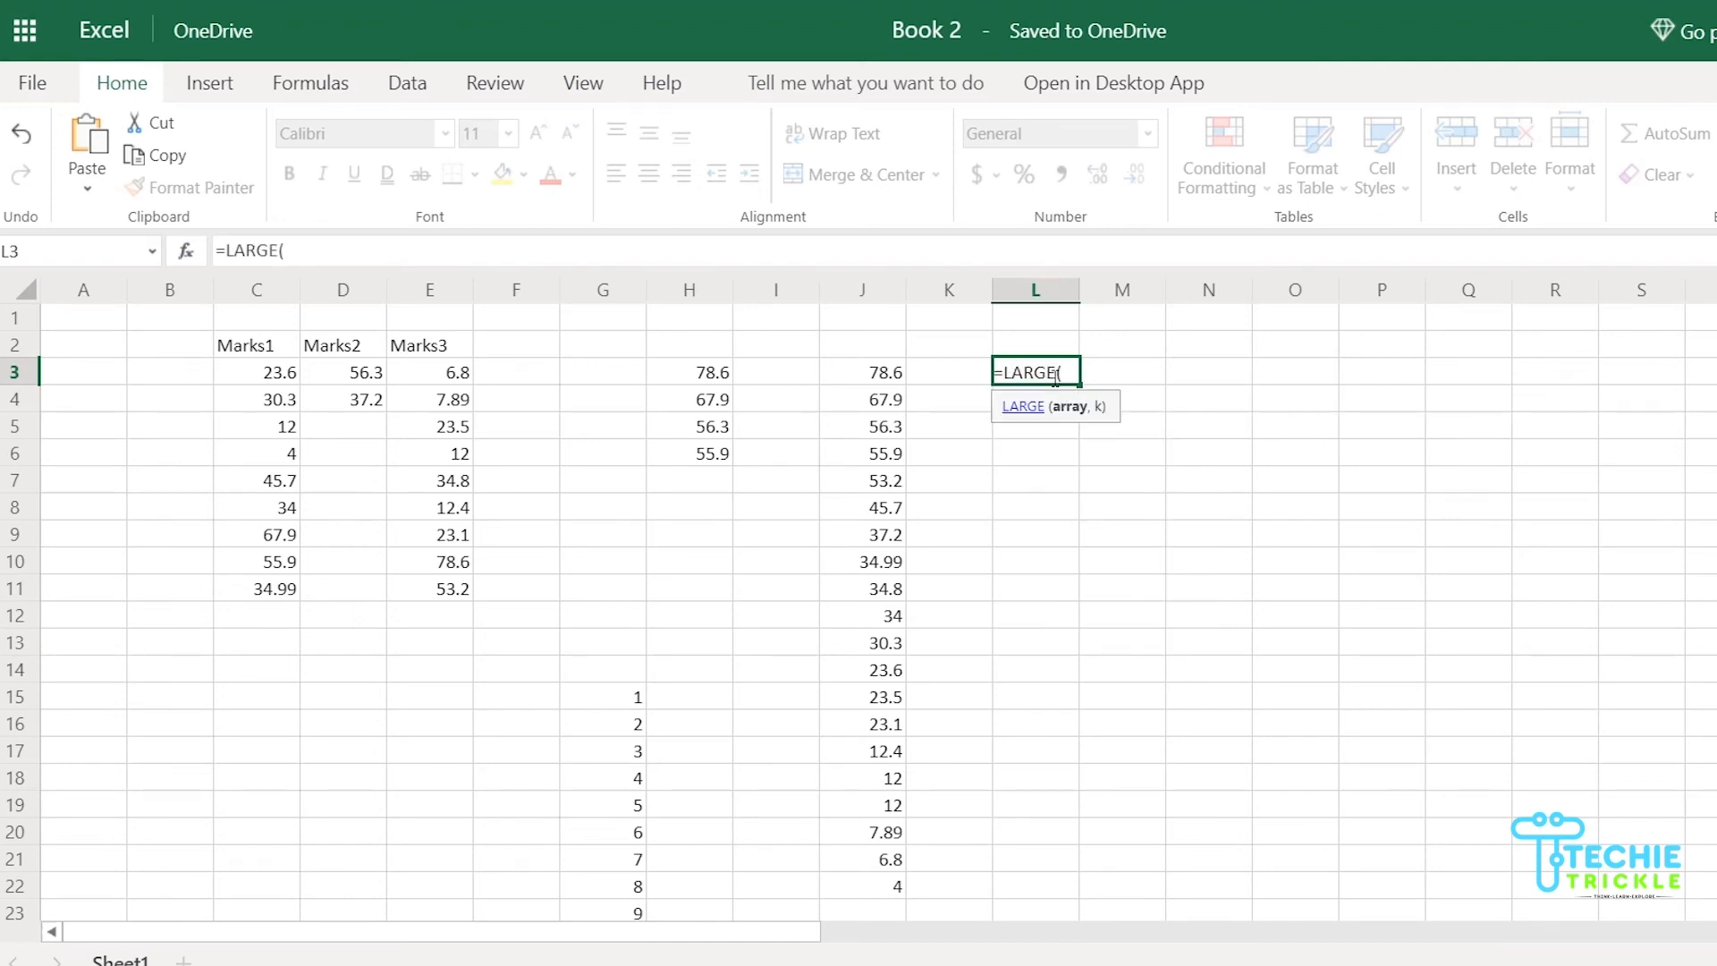
{"action": "left_click_drag", "start_coordinate": [281, 372], "coordinate": [269, 597]}
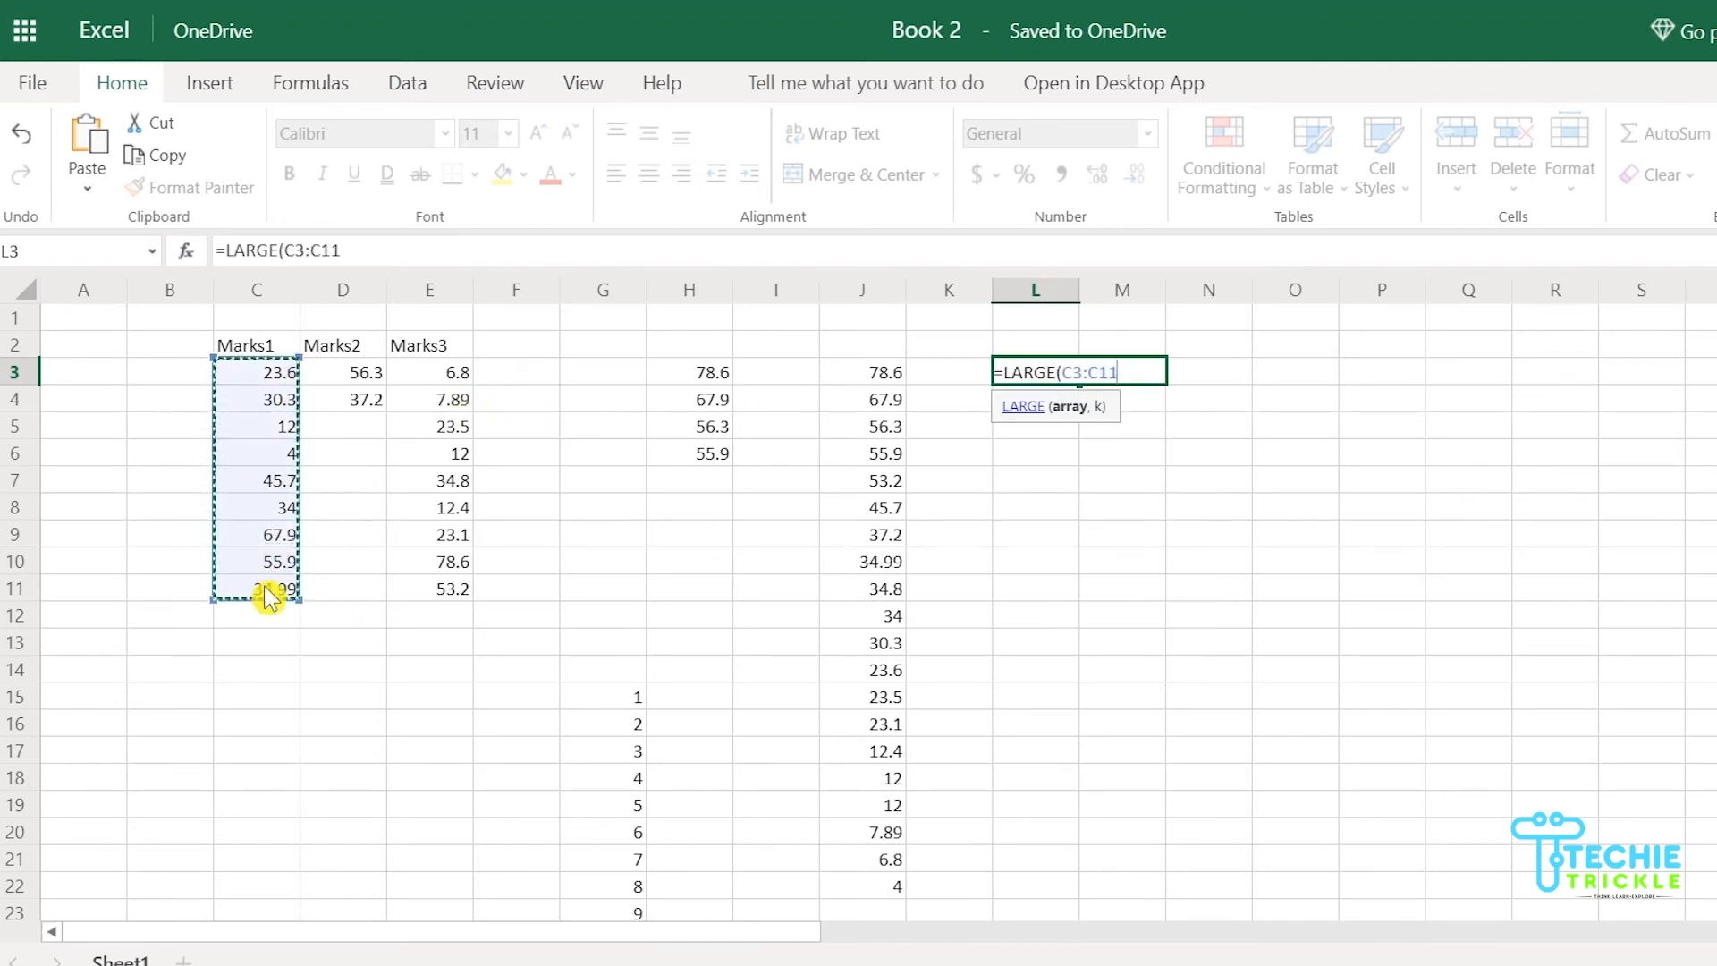
{"action": "type", "text": ","}
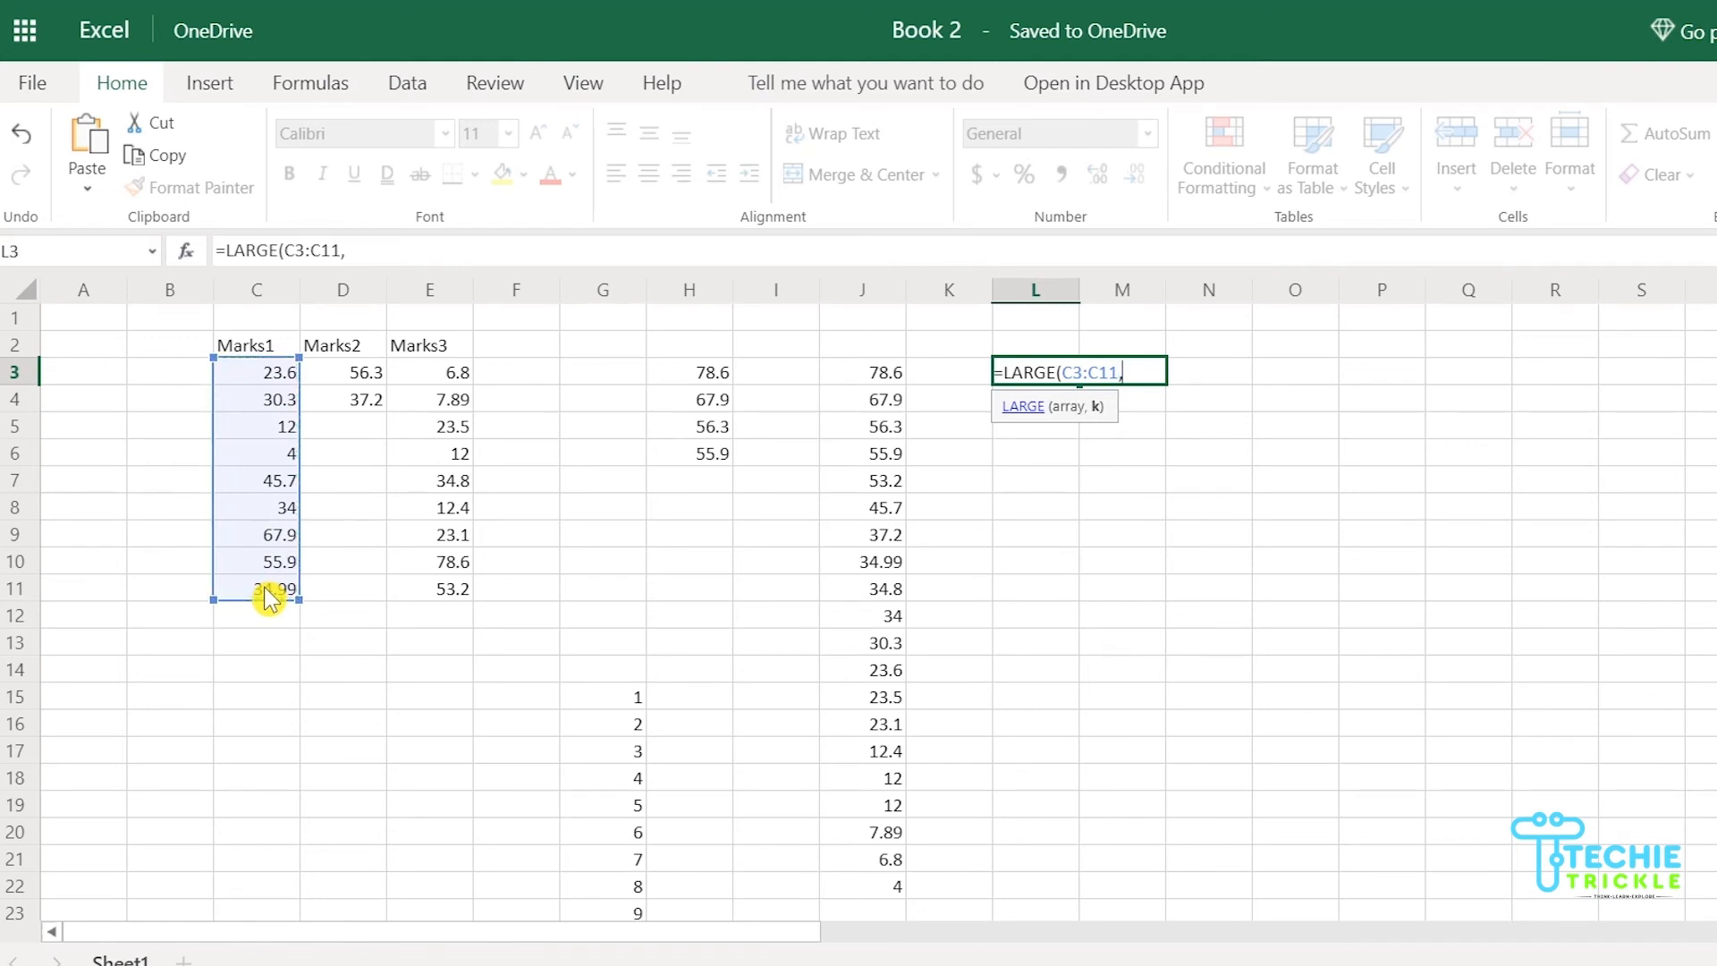
{"action": "left_click_drag", "start_coordinate": [364, 379], "coordinate": [360, 400]}
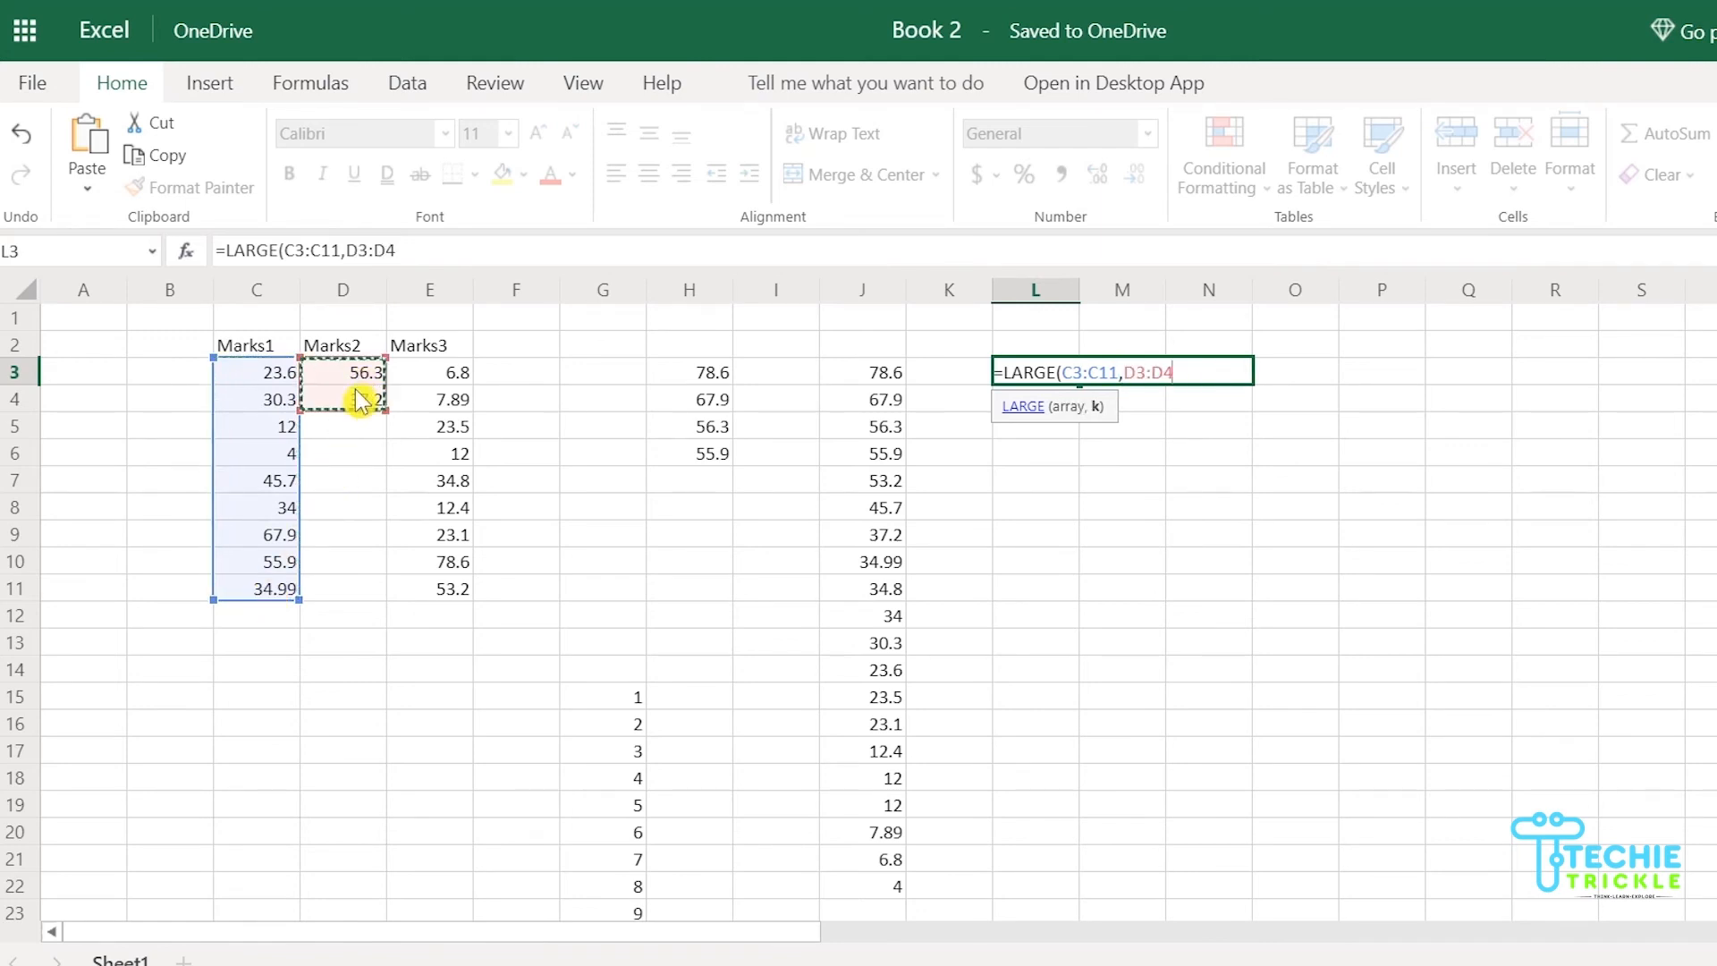
{"action": "type", "text": ","}
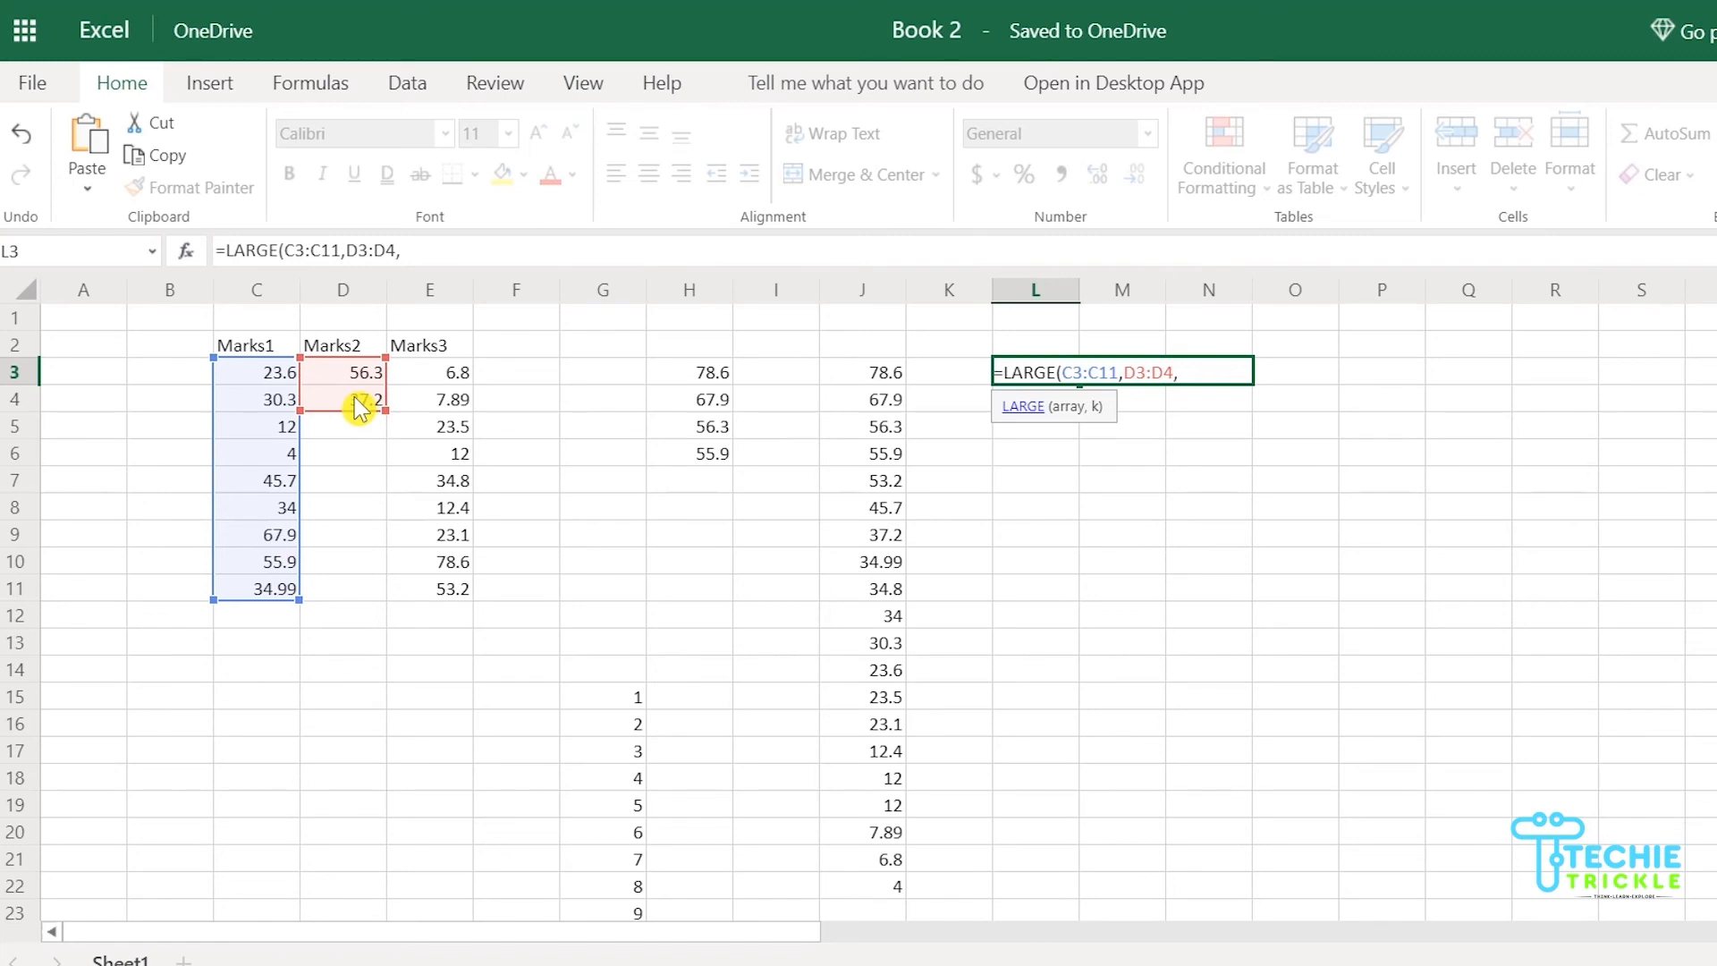
{"action": "left_click_drag", "start_coordinate": [453, 376], "coordinate": [458, 590]}
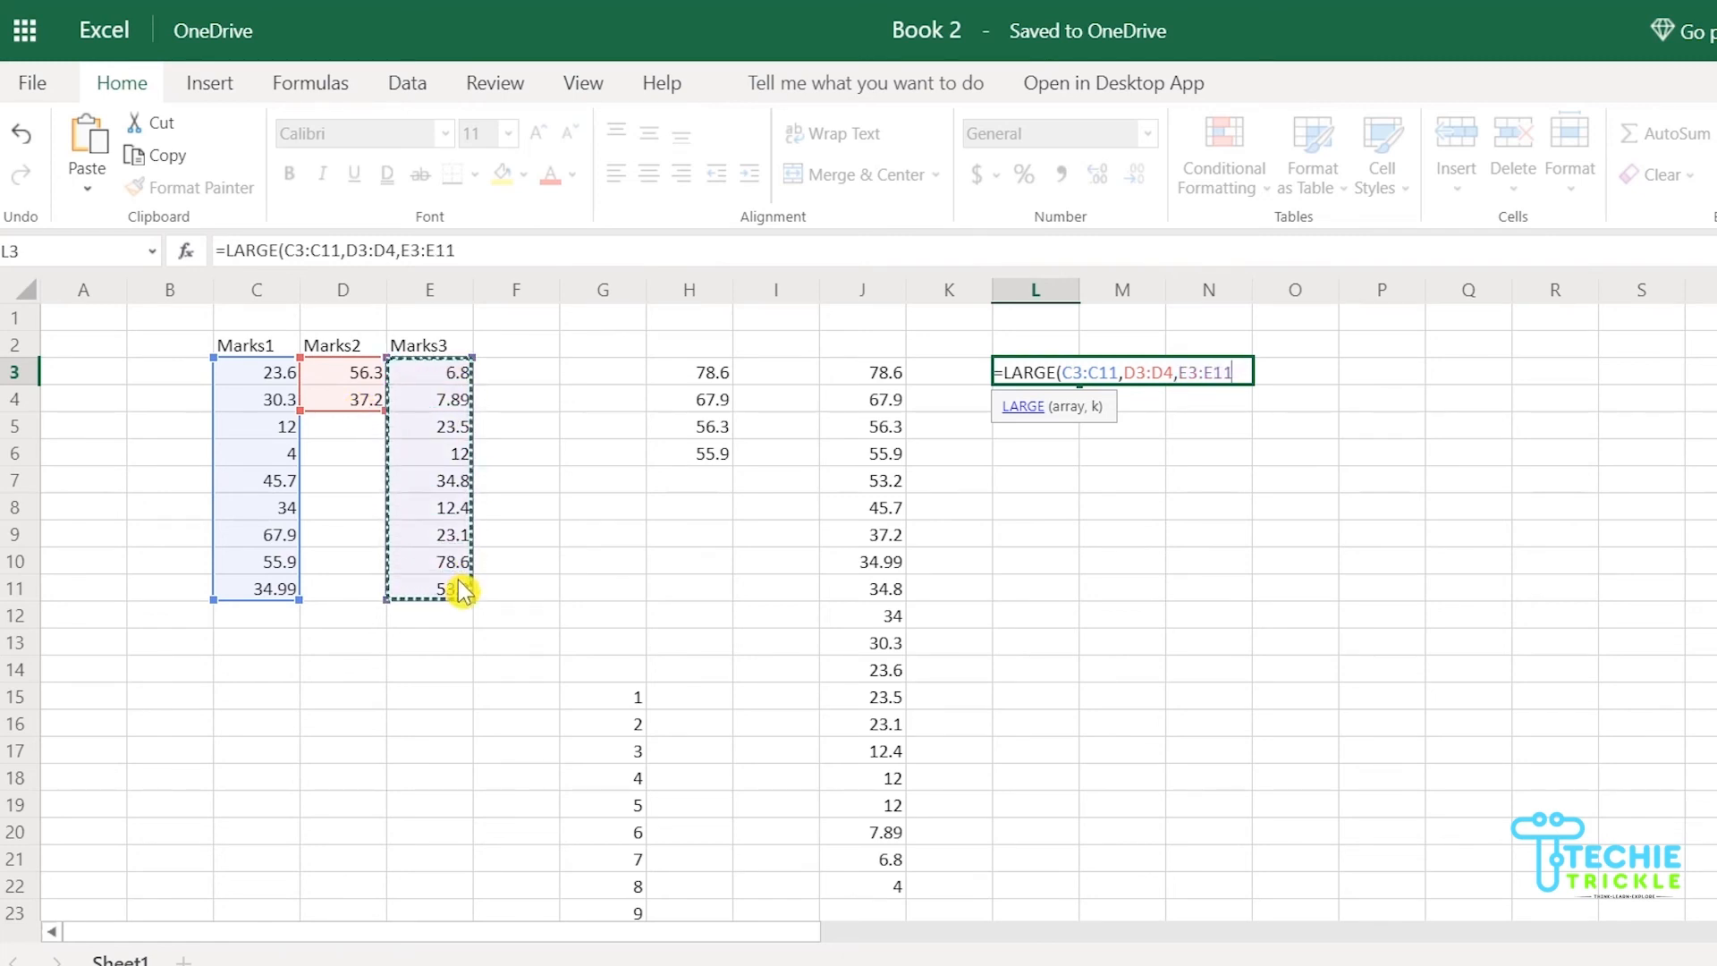
Enclose the three ranges in the L3 formula in an extra pair of parentheses and add the separator for the k argument
{"action": "left_click", "coordinate": [1064, 372]}
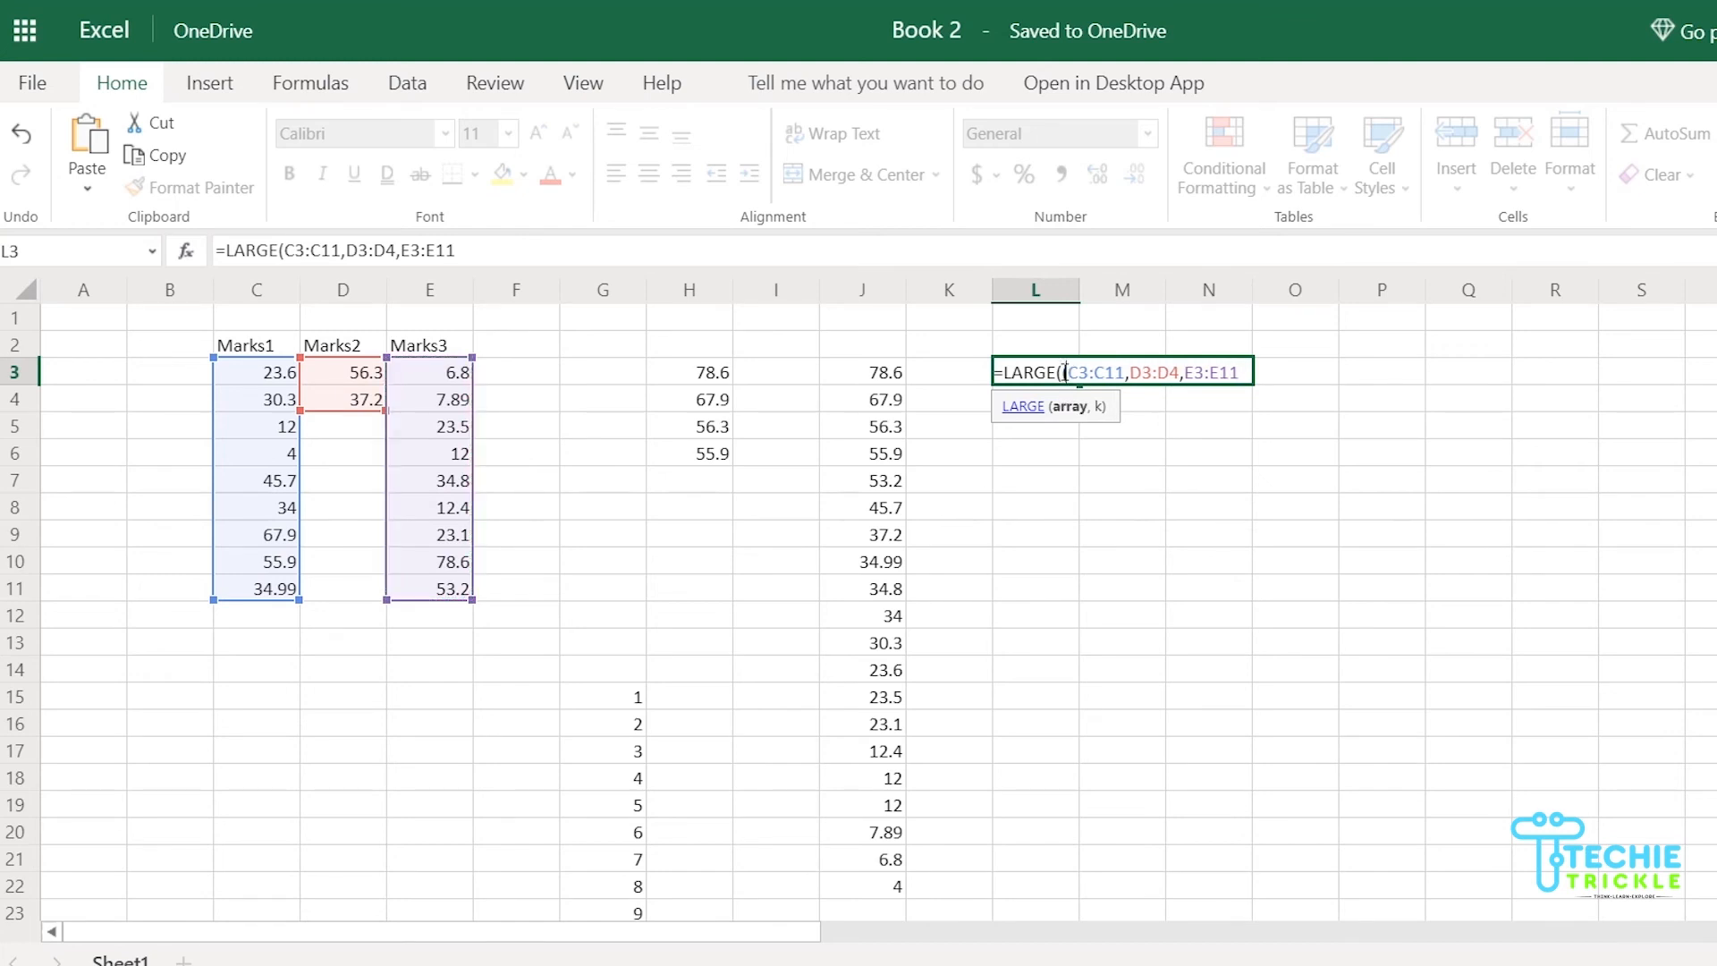
{"action": "type", "text": "("}
{"action": "left_click", "coordinate": [1240, 372]}
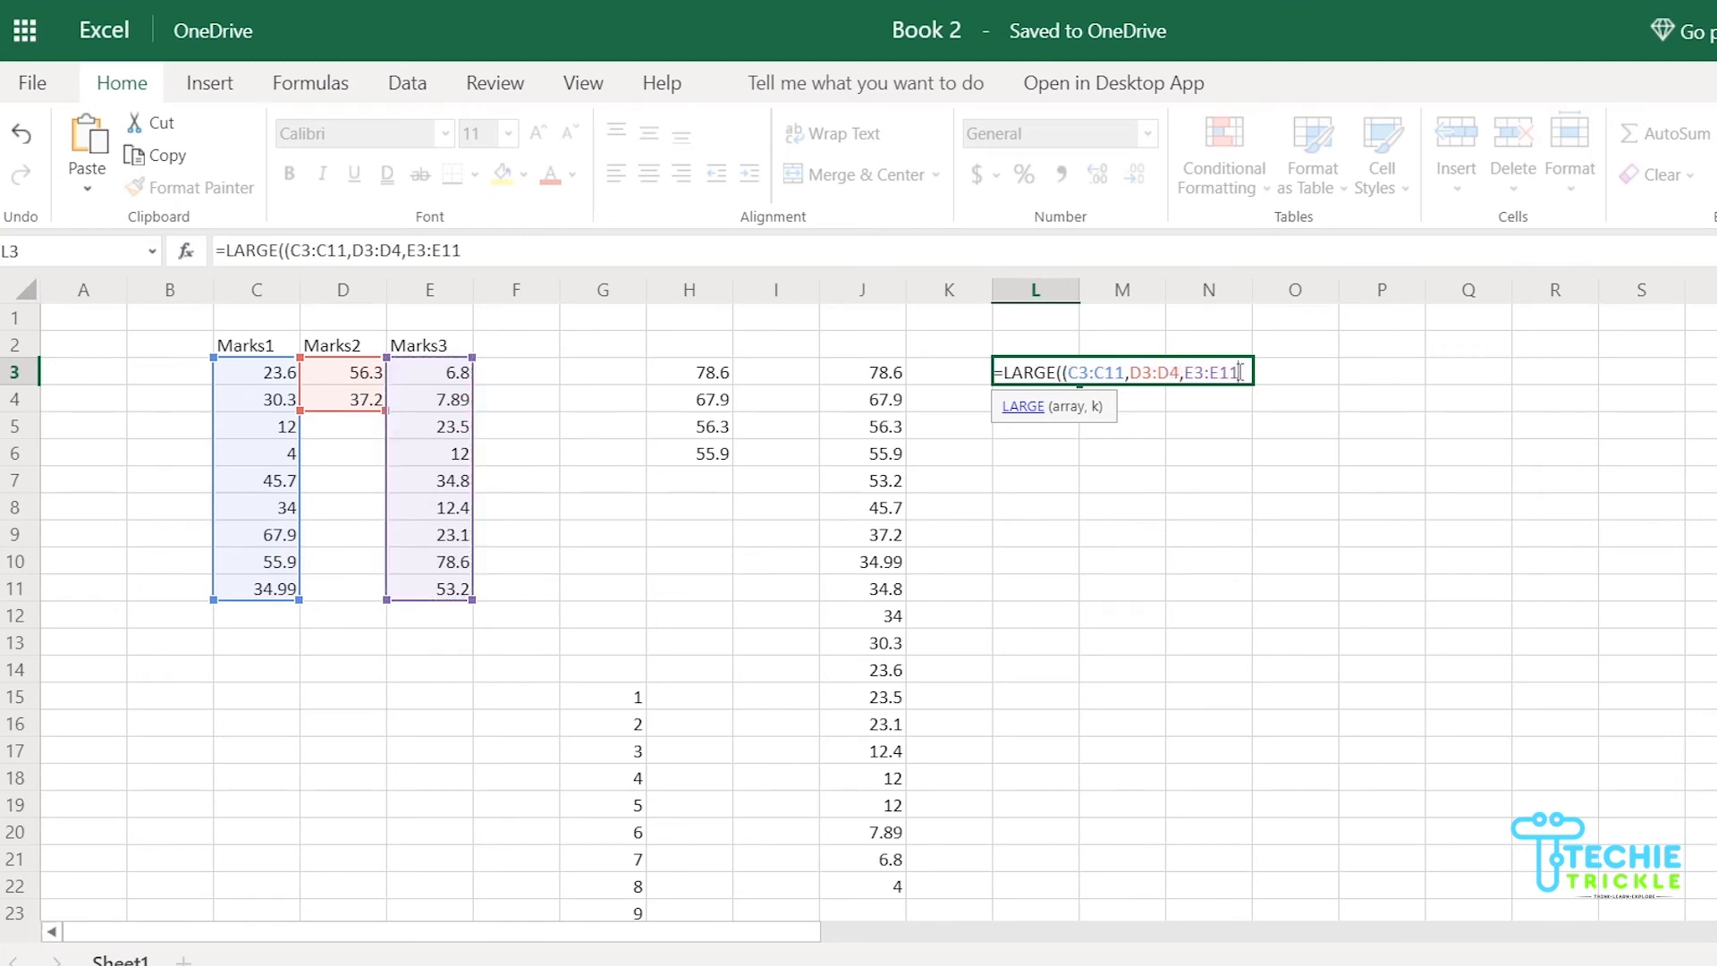
{"action": "type", "text": "),"}
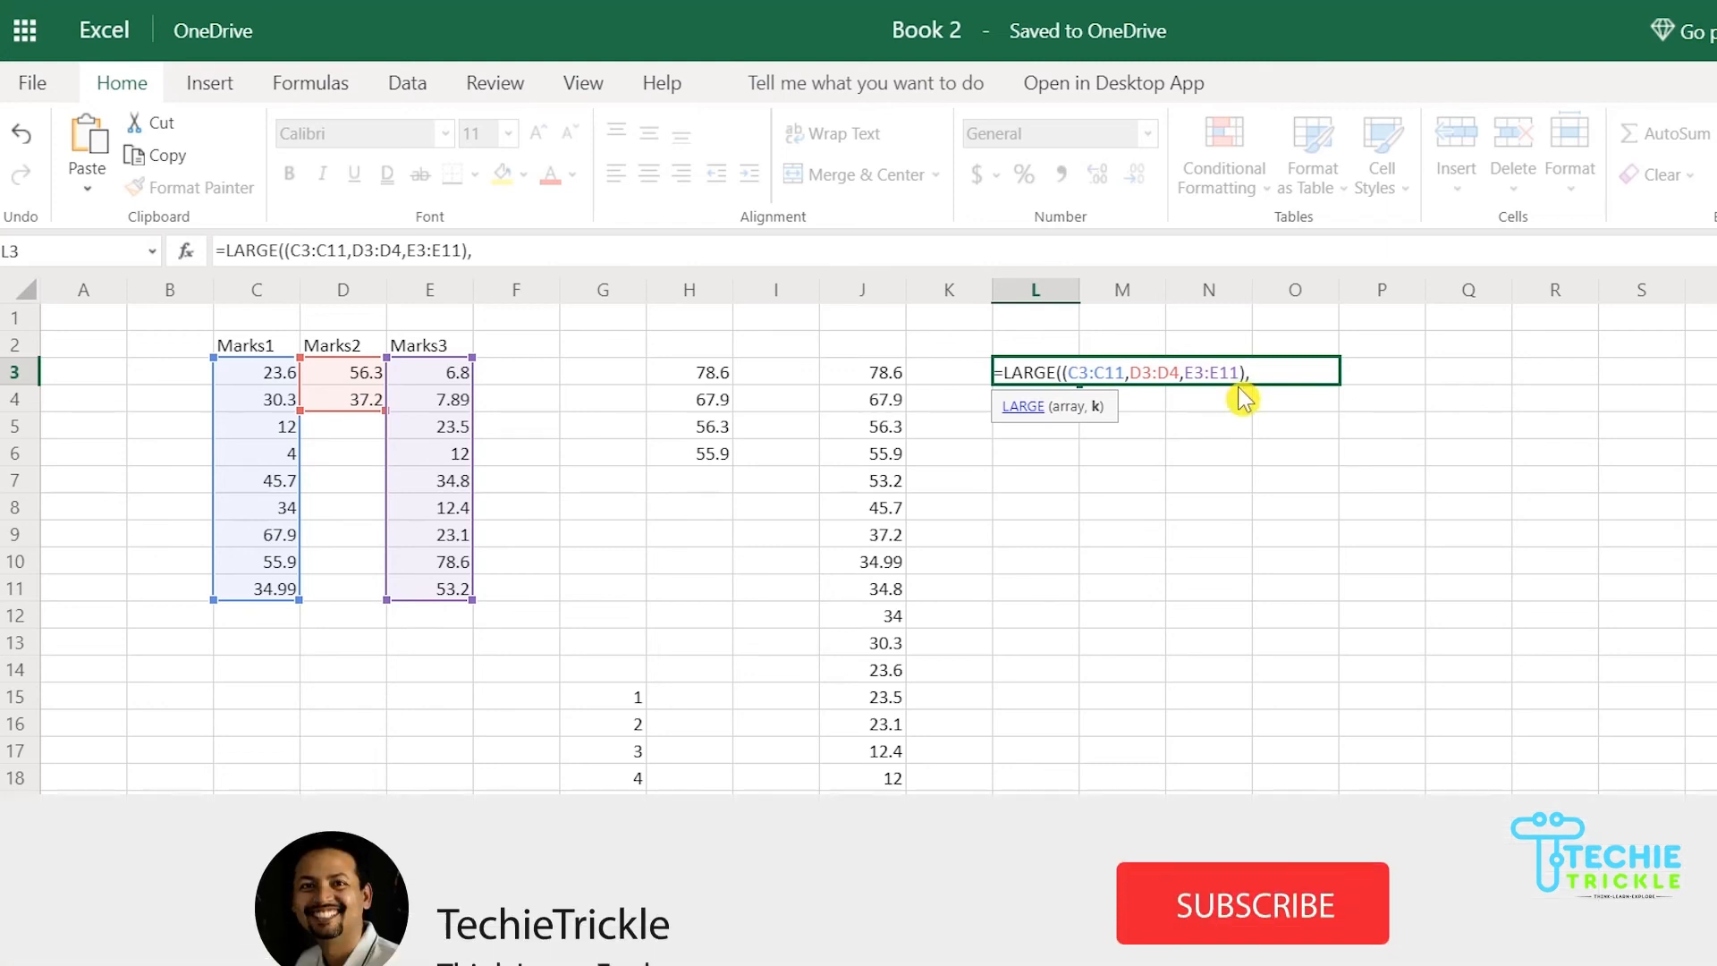
Copy the SEQUENCE(COUNT(C3:C11,D3:D4,E3:E11)) expression from the formula in G15, leaving out its equals sign
{"action": "left_click", "coordinate": [625, 707]}
{"action": "left_click", "coordinate": [579, 249]}
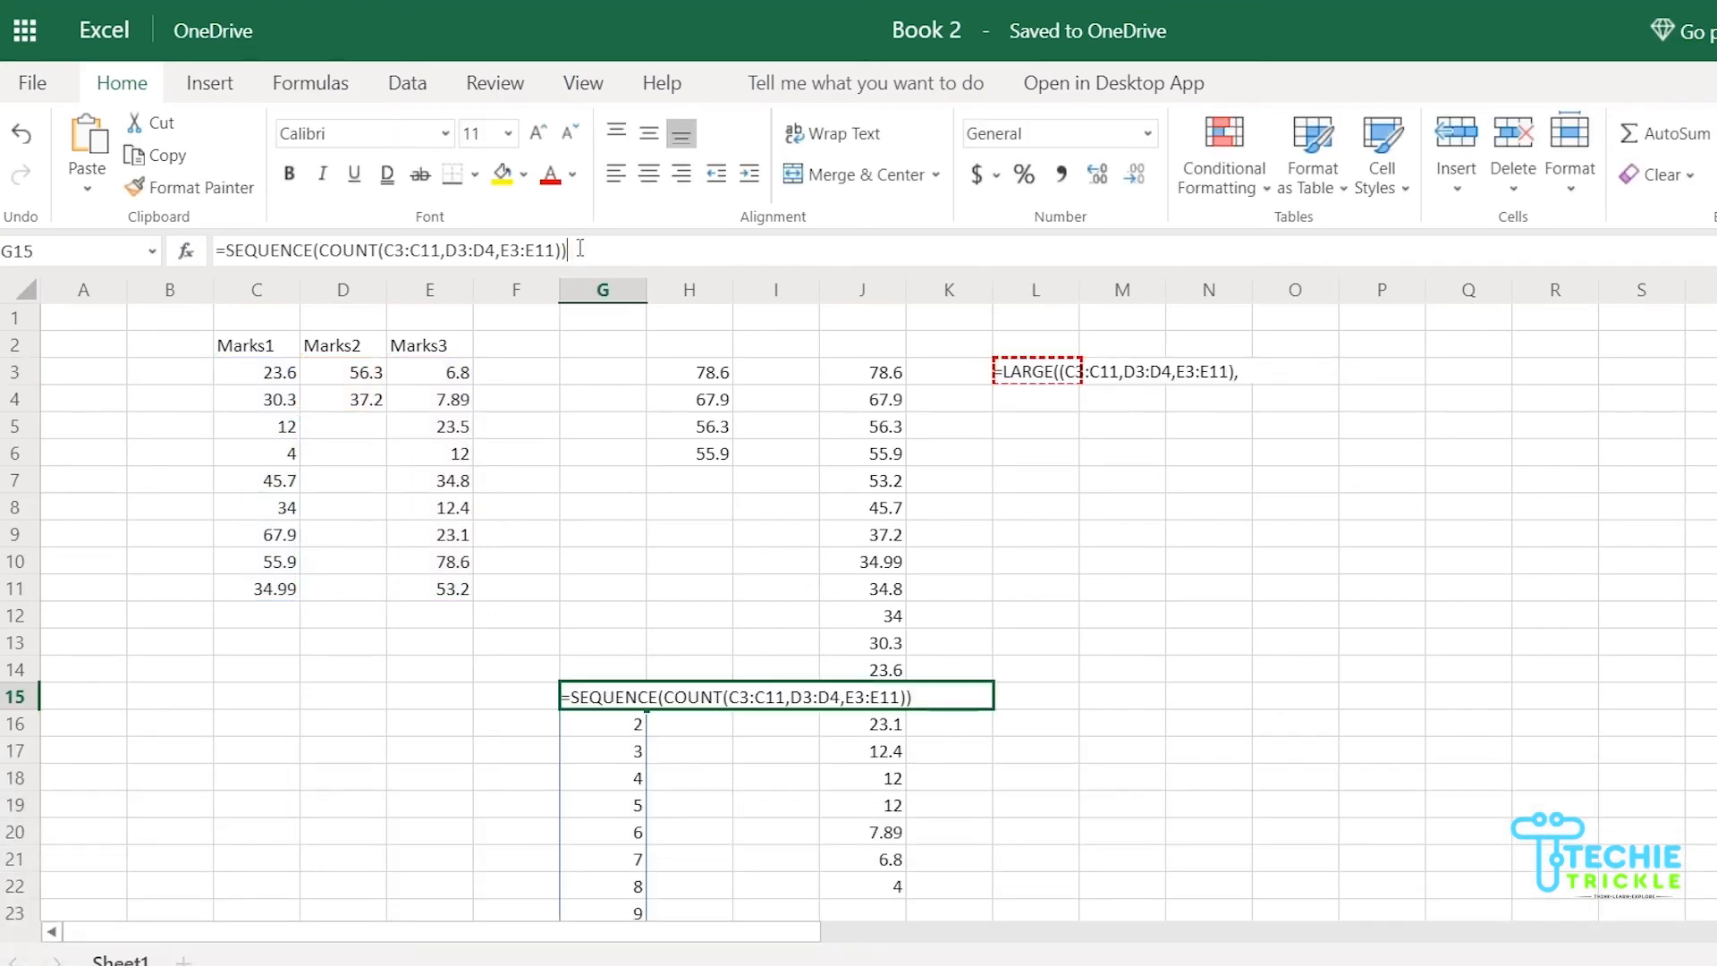
{"action": "left_click_drag", "start_coordinate": [580, 250], "coordinate": [218, 250]}
{"action": "key", "text": "ctrl+c"}
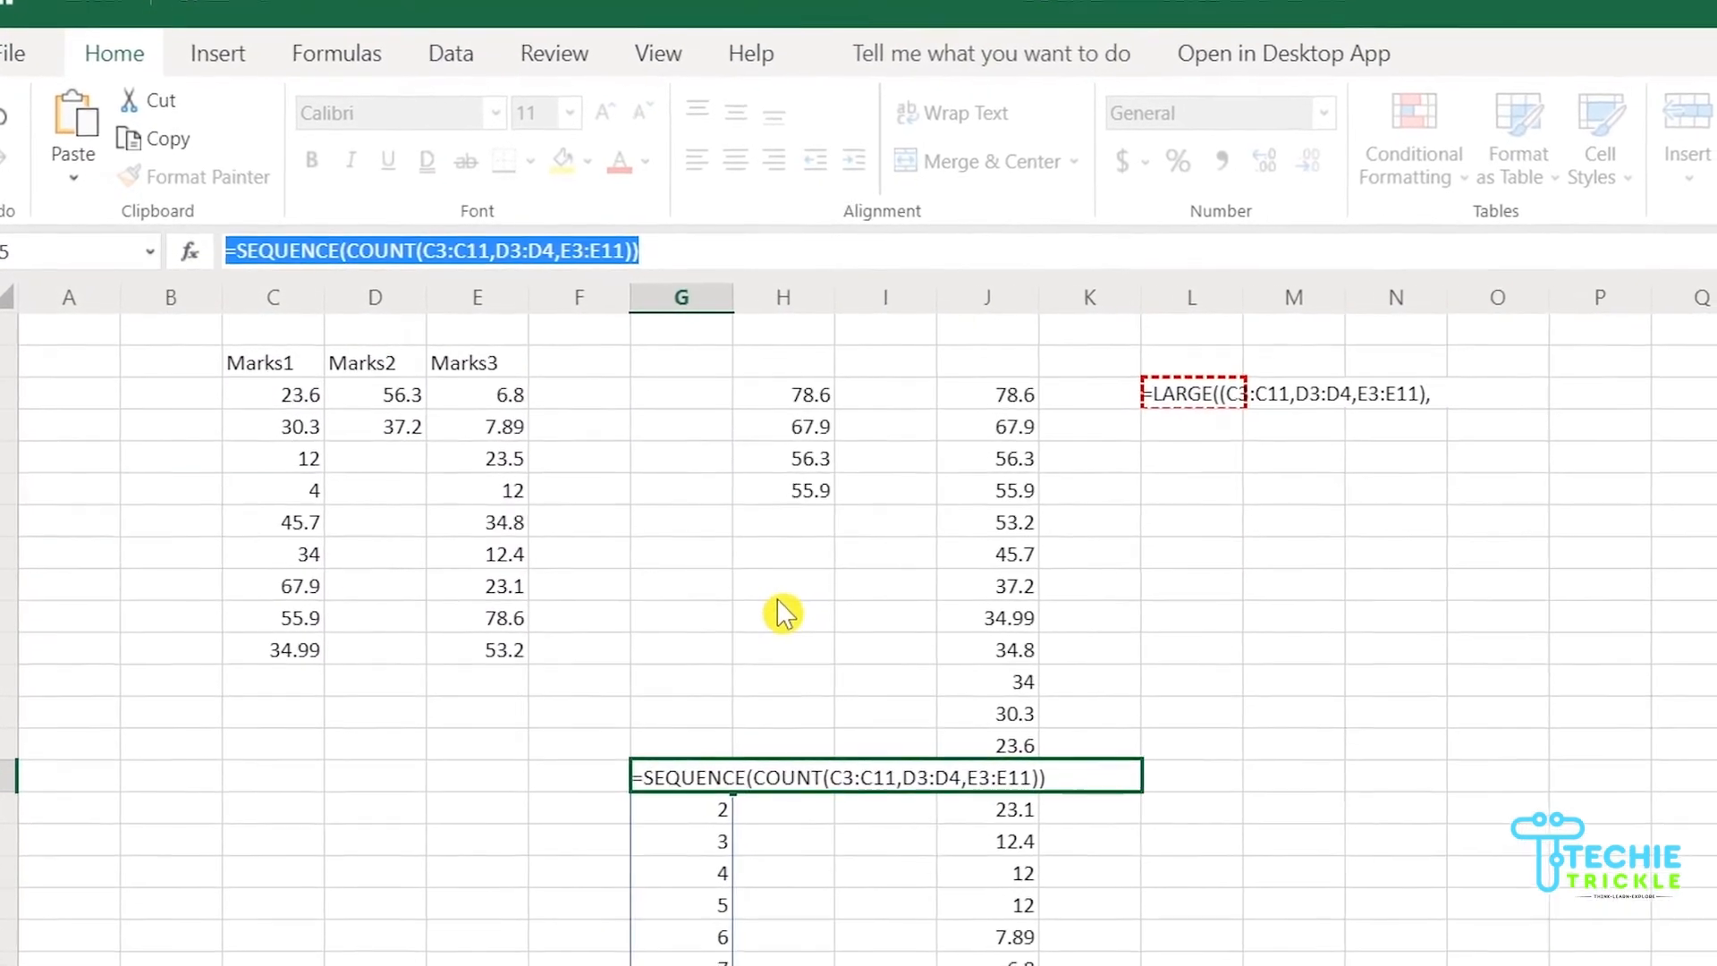
{"action": "left_click", "coordinate": [236, 250], "text": "shift"}
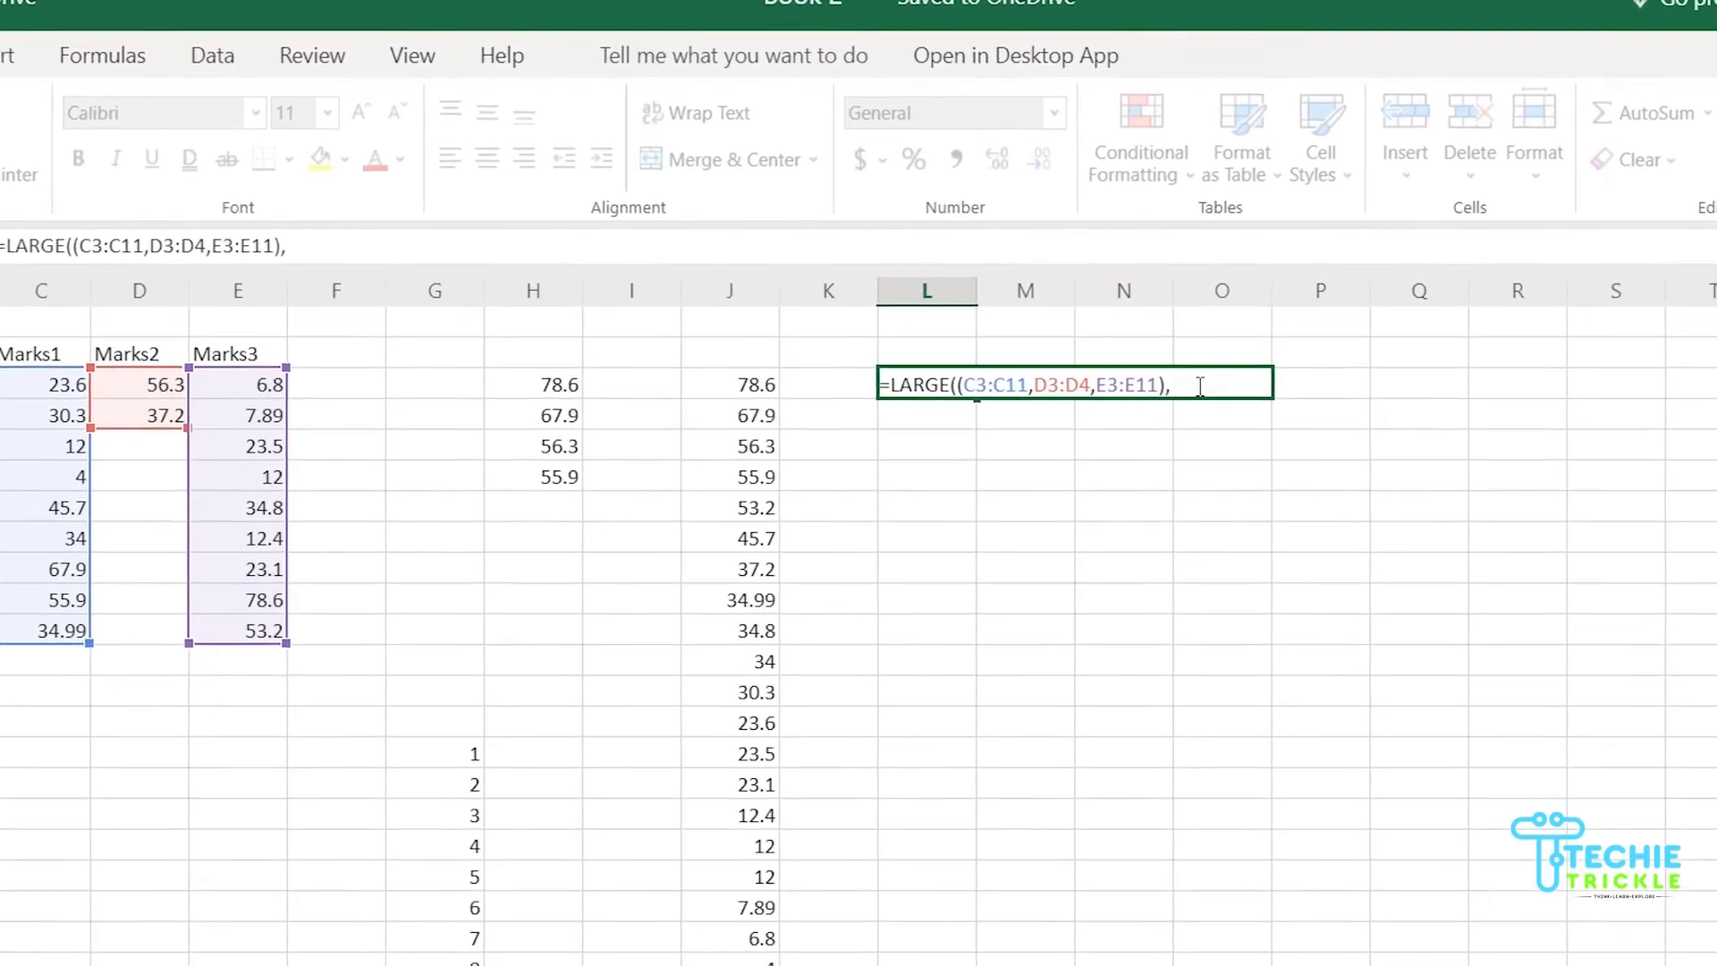
Insert the copied SEQUENCE(COUNT(C3:C11,D3:D4,E3:E11)) expression as the k argument of the LARGE formula in L3, and complete the formula
{"action": "key", "text": "ctrl+v"}
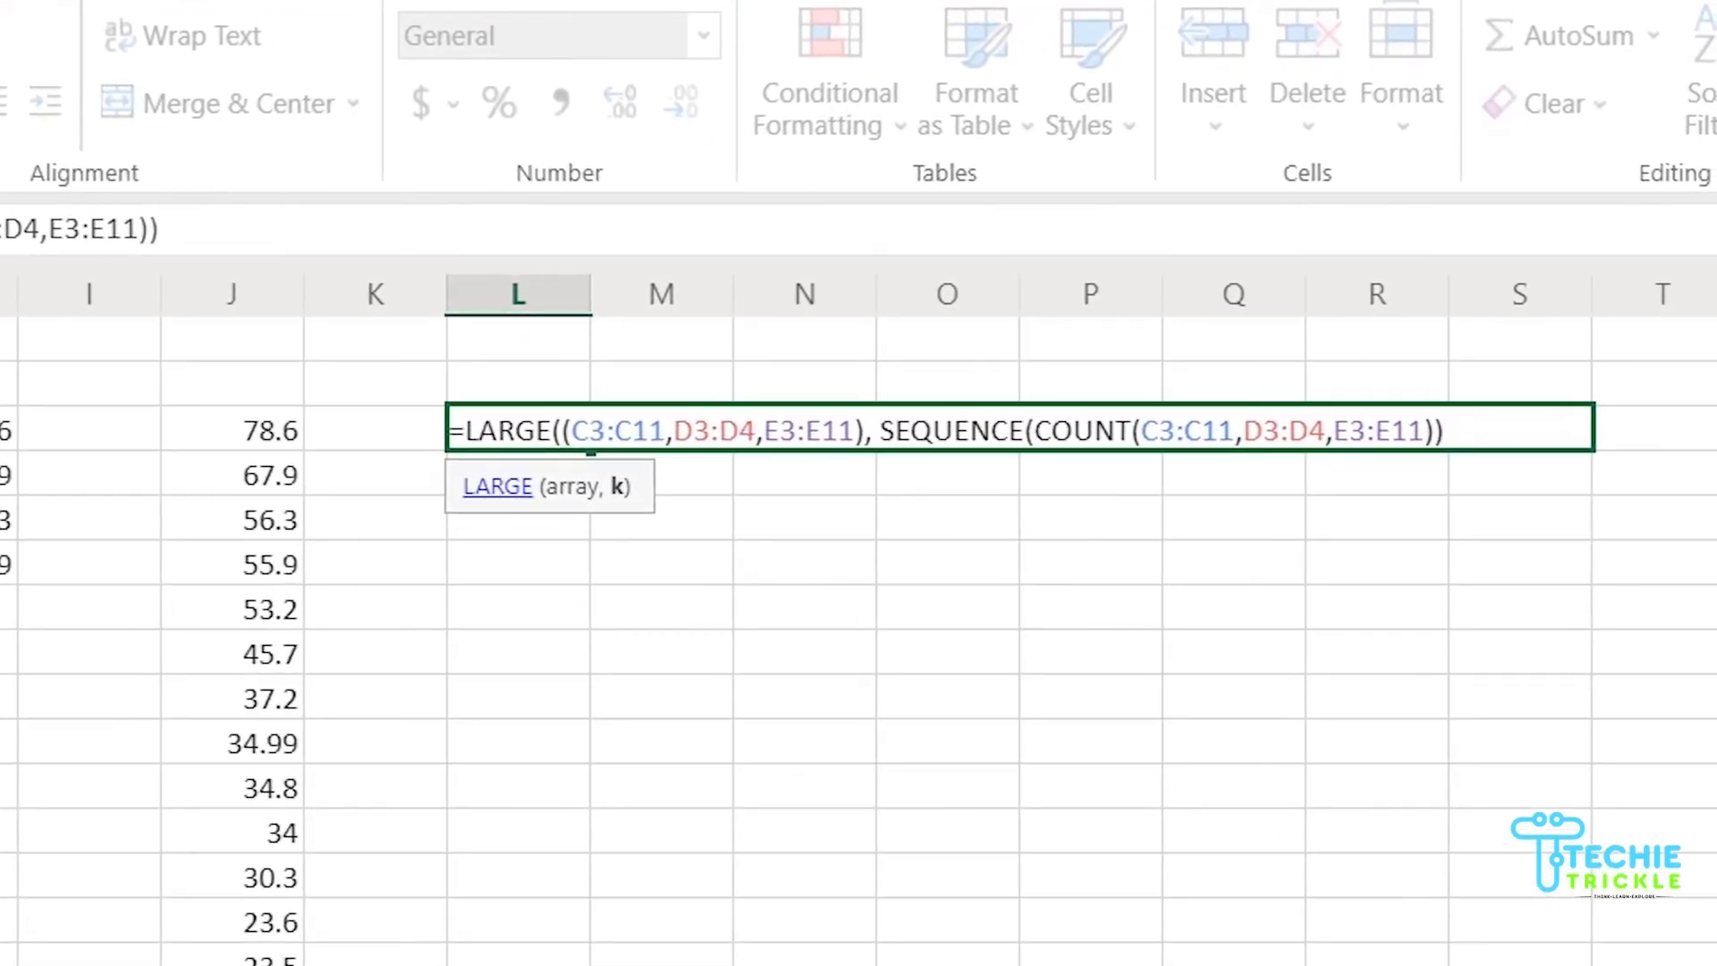
{"action": "type", "text": ")"}
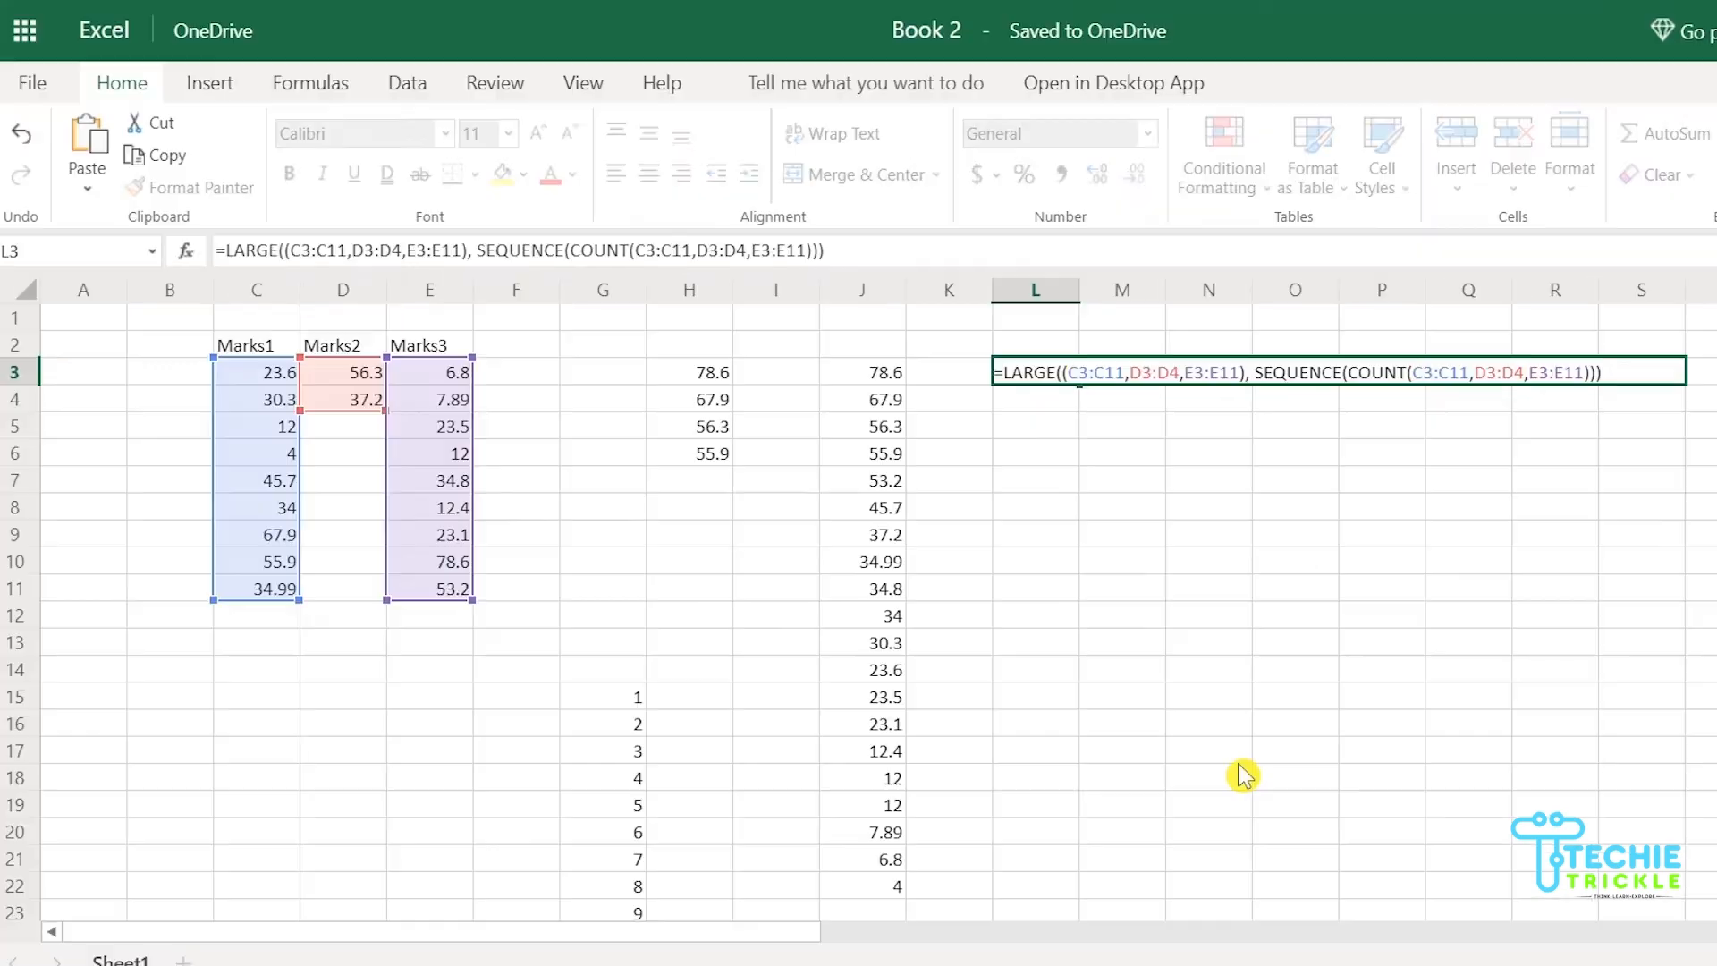
{"action": "key", "text": "Return"}
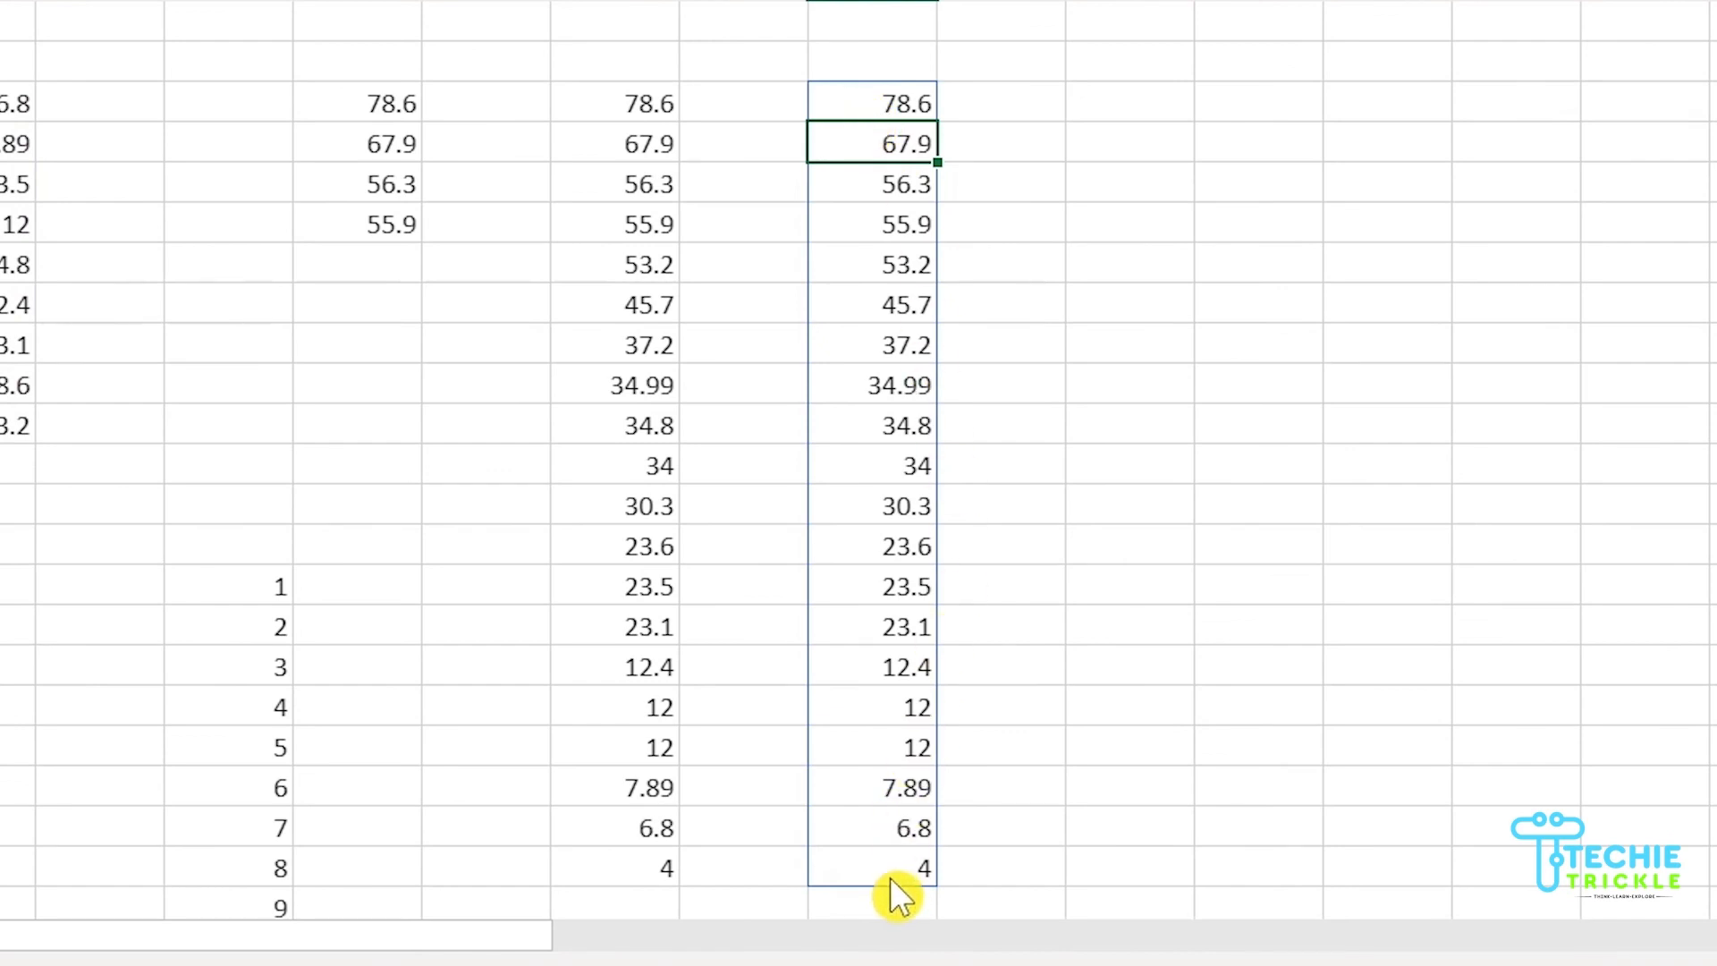
{"action": "key", "text": "Up"}
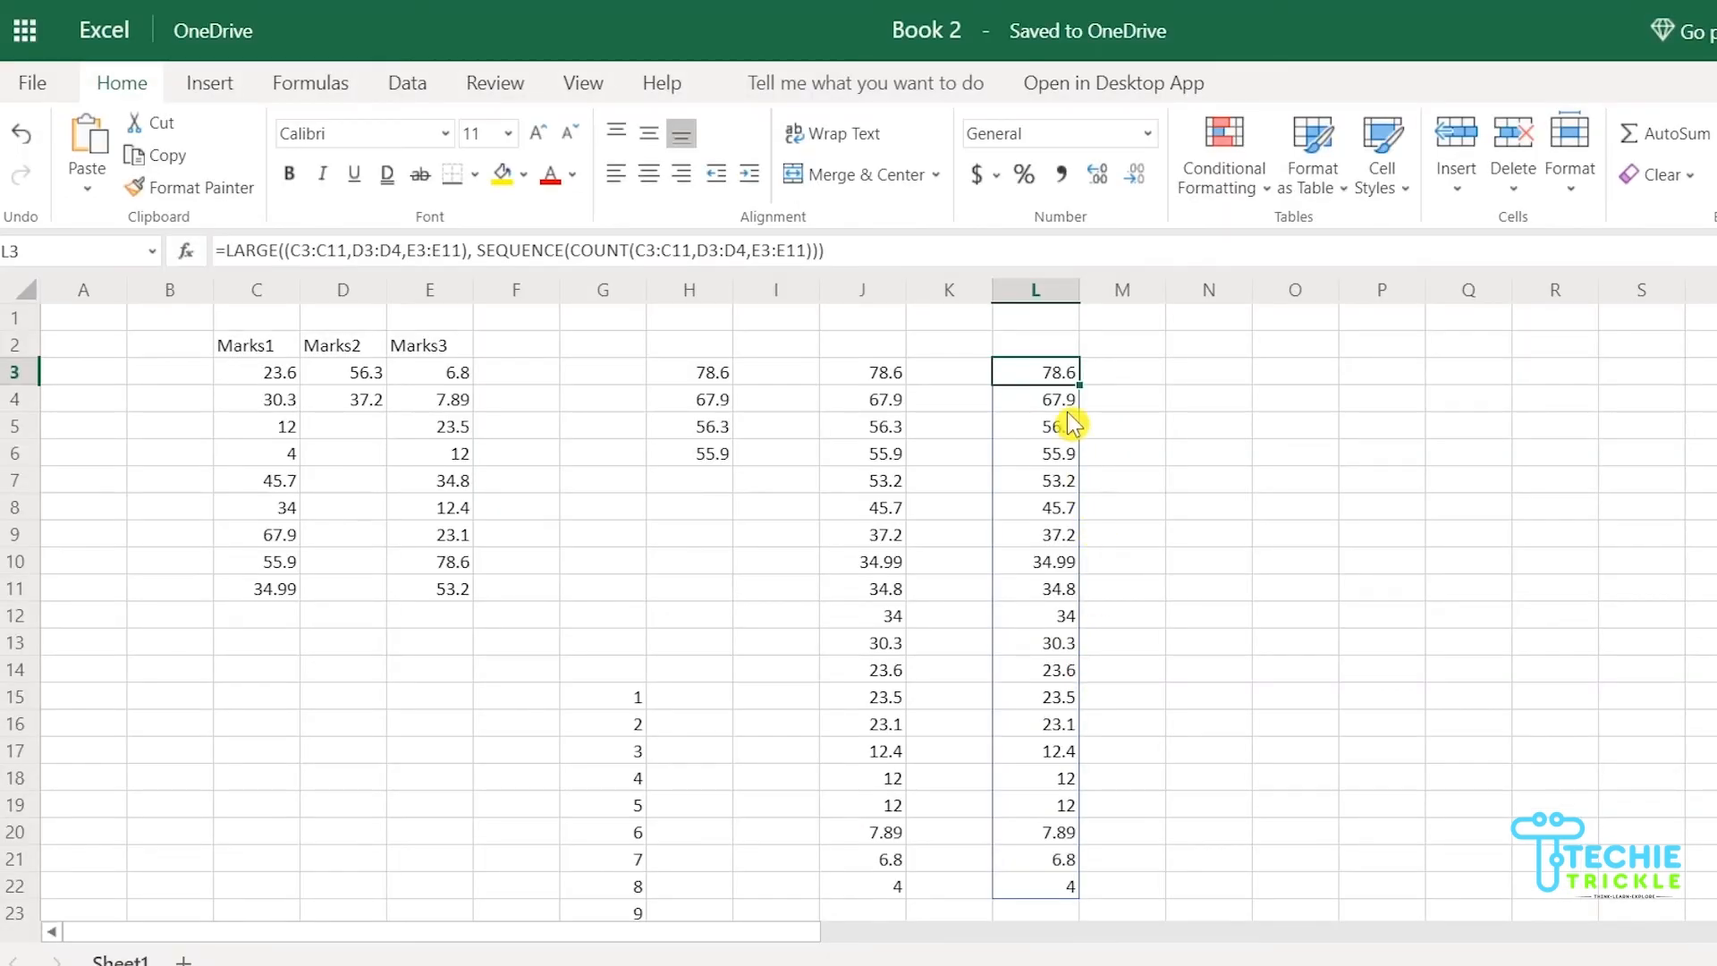